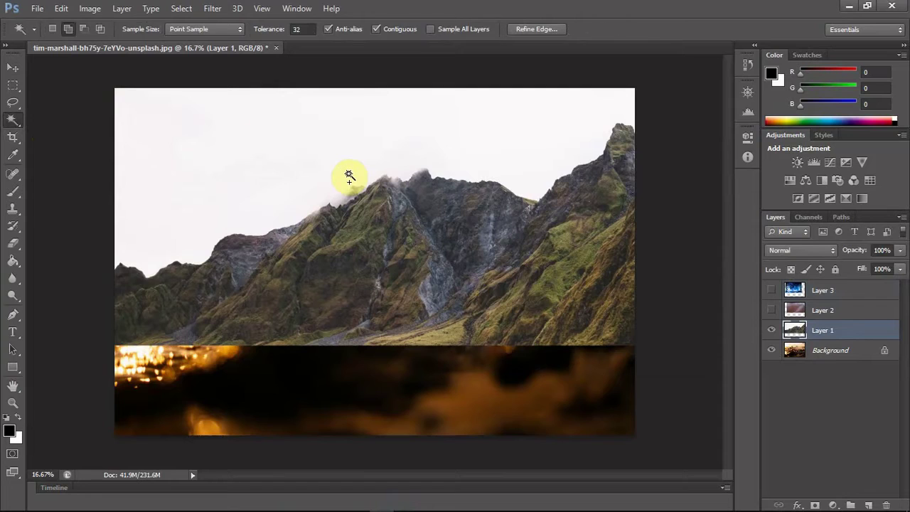
Step: Select the white sky around the mountains on Layer 1 by colour, delete it and deselect
{"action": "left_click", "coordinate": [327, 168]}
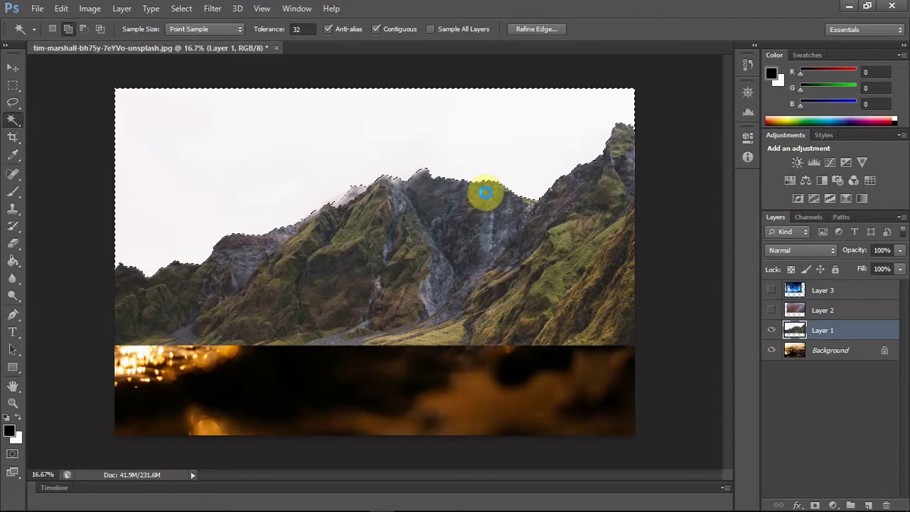
{"action": "key", "text": "Delete"}
{"action": "key", "text": "ctrl+d"}
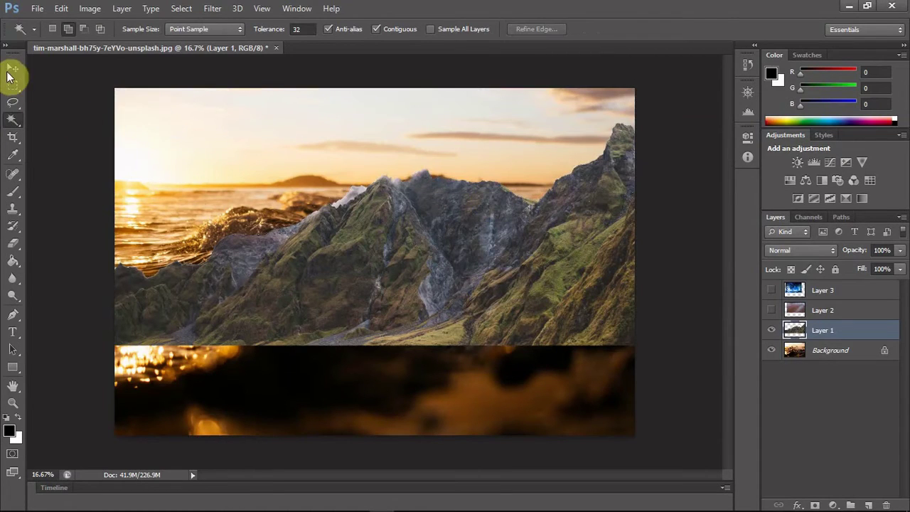
Step: Move the mountain layer up and transform it to fit the canvas width, flattening it into a low range along the sea horizon
{"action": "left_click", "coordinate": [13, 67]}
{"action": "left_click_drag", "start_coordinate": [450, 331], "coordinate": [432, 166]}
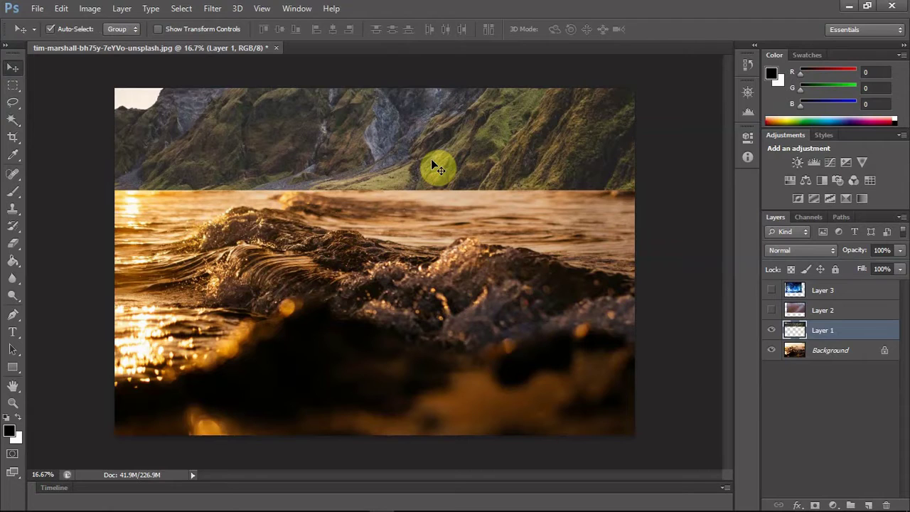
{"action": "key", "text": "ctrl+t"}
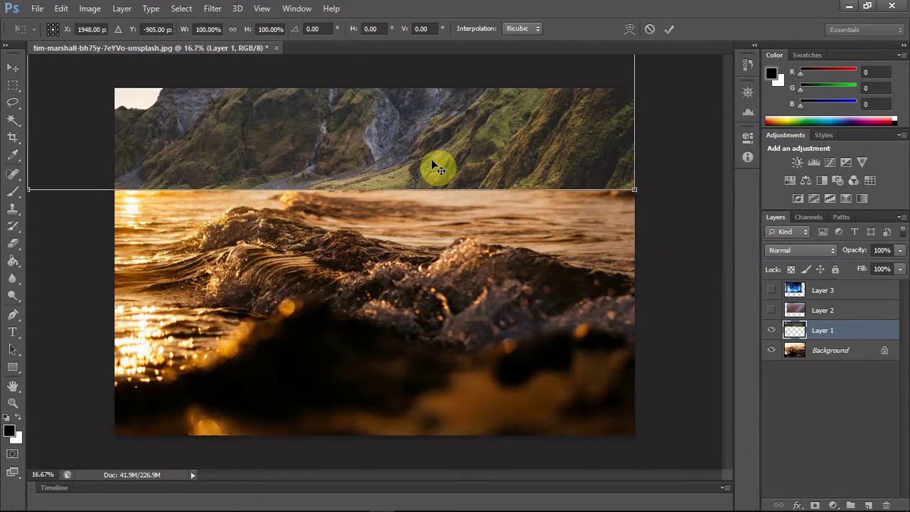
{"action": "key", "text": "ctrl+minus"}
{"action": "key", "text": "ctrl+minus"}
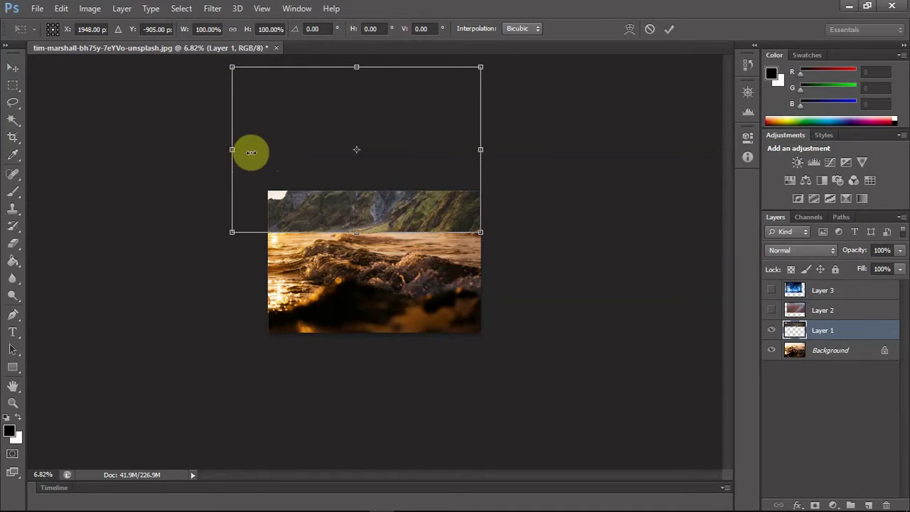
{"action": "left_click_drag", "start_coordinate": [242, 150], "coordinate": [267, 151]}
{"action": "left_click_drag", "start_coordinate": [386, 63], "coordinate": [383, 165]}
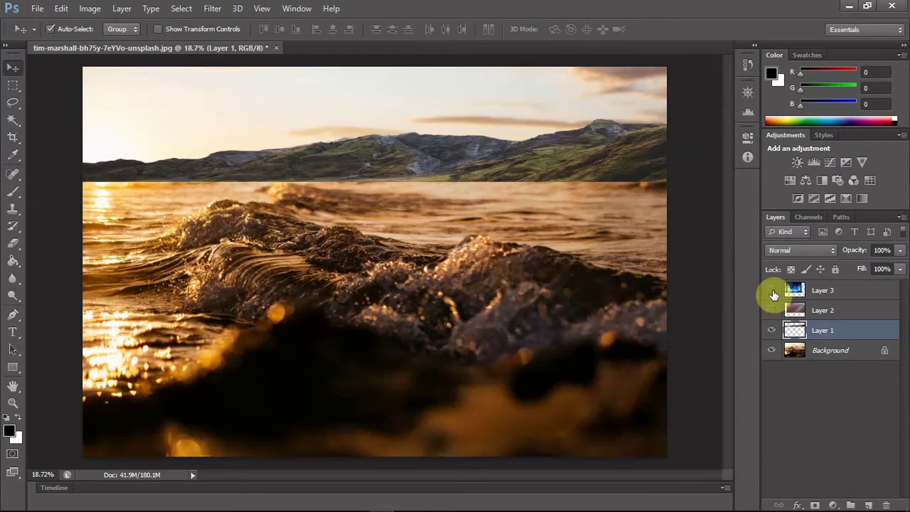
Step: Show Layer 3, align it to the canvas's upper-left corner, stretch it to 123.36% width and compress its height to cover the upper part
{"action": "left_click", "coordinate": [771, 290]}
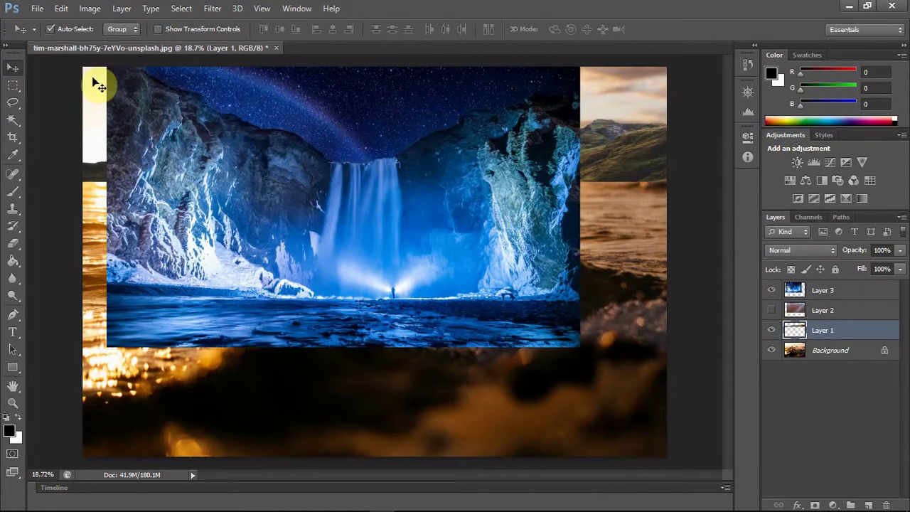
{"action": "mouse_move", "coordinate": [378, 233]}
{"action": "left_mouse_down"}
{"action": "mouse_move", "coordinate": [363, 280]}
{"action": "mouse_move", "coordinate": [392, 236]}
{"action": "mouse_move", "coordinate": [369, 244]}
{"action": "left_mouse_up"}
{"action": "key", "text": "ctrl+t"}
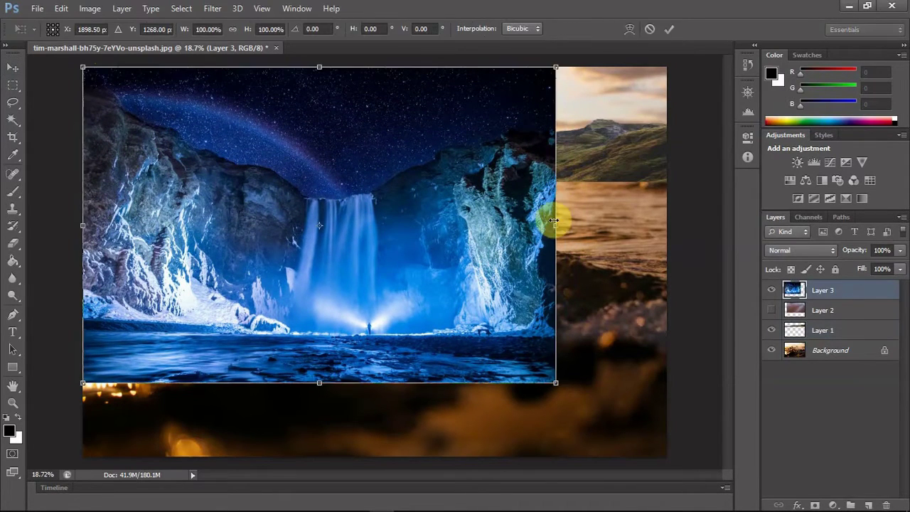
{"action": "left_click_drag", "start_coordinate": [554, 225], "coordinate": [672, 219]}
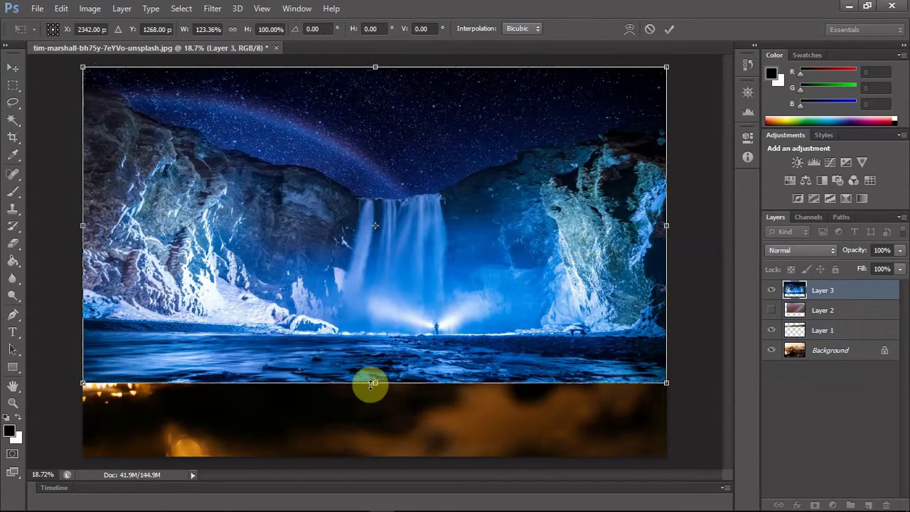
{"action": "left_click_drag", "start_coordinate": [370, 381], "coordinate": [365, 233]}
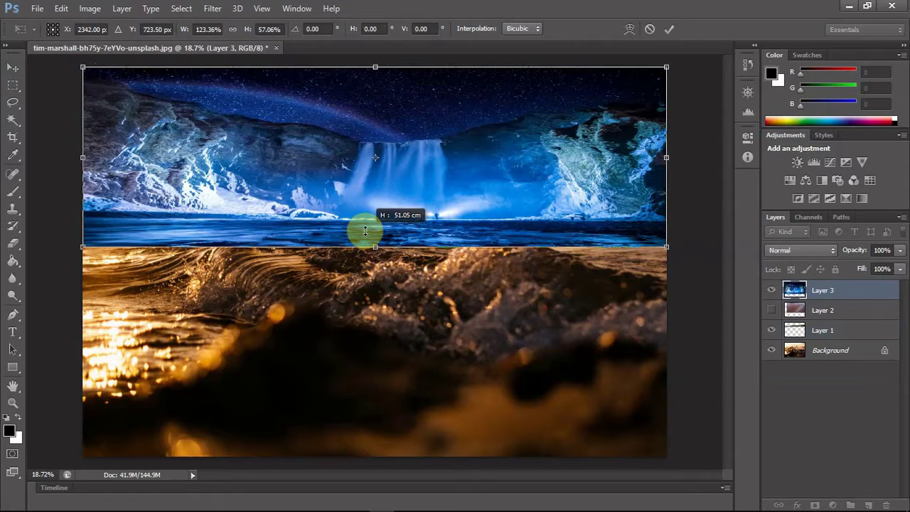
{"action": "left_click_drag", "start_coordinate": [364, 231], "coordinate": [367, 244]}
{"action": "key", "text": "Return"}
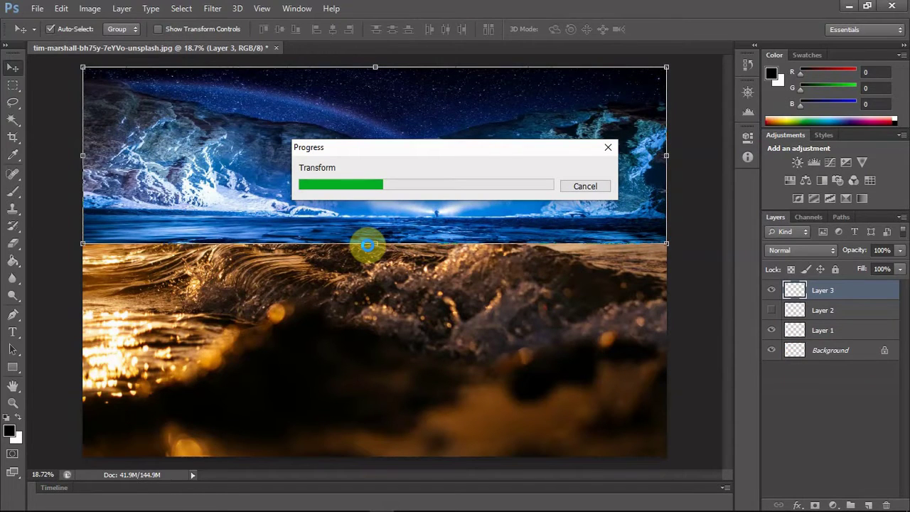
Step: Try blend modes such as Overlay, Vivid Light and Linear Light on the waterfall layer, and return it to Normal
{"action": "left_click", "coordinate": [815, 250]}
{"action": "left_click", "coordinate": [772, 171]}
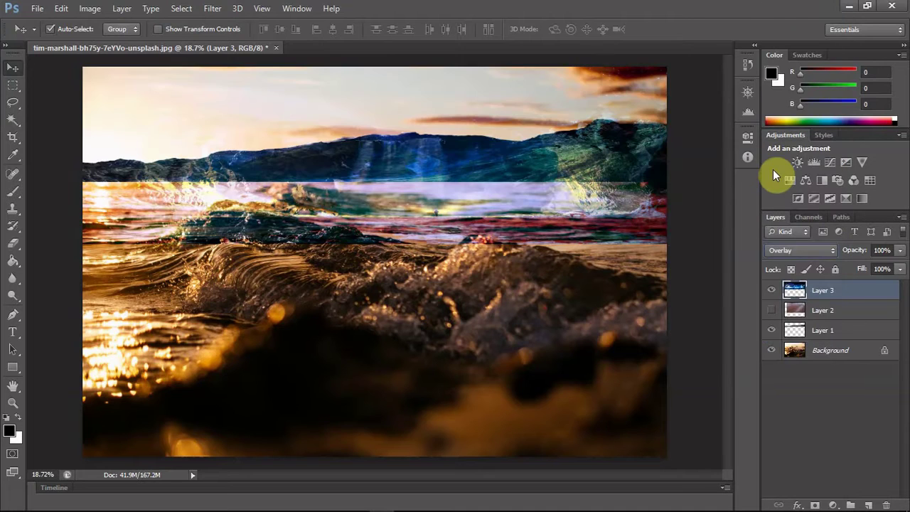
{"action": "key", "text": "Down"}
{"action": "key", "text": "Down"}
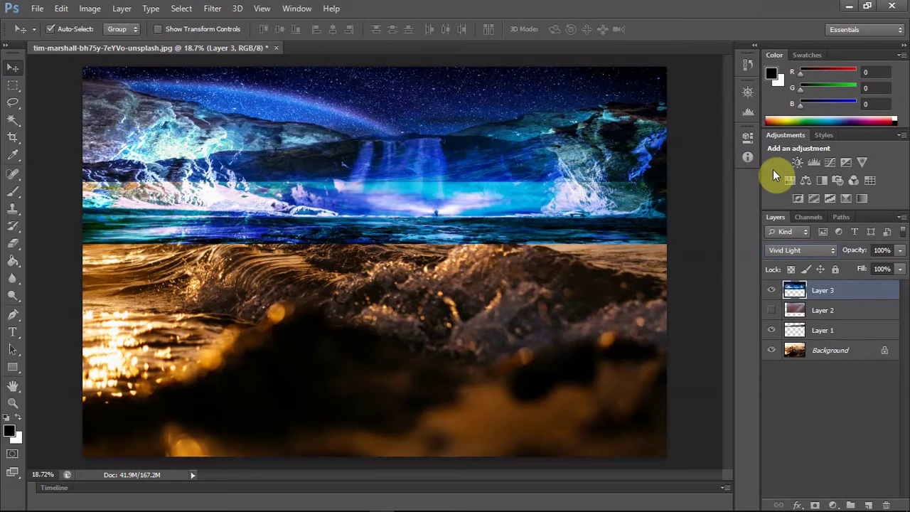
{"action": "key", "text": "Down"}
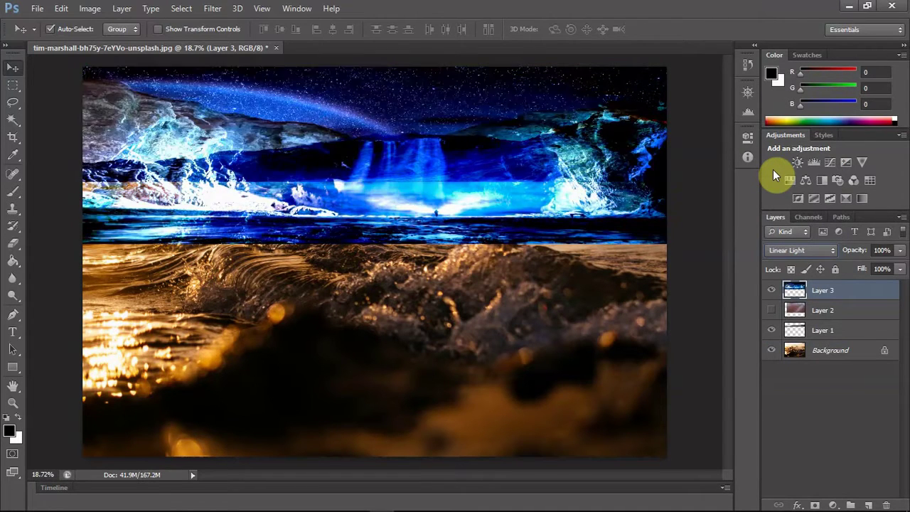
{"action": "key", "text": "Down"}
{"action": "key", "text": "Up"}
{"action": "left_click", "coordinate": [772, 330]}
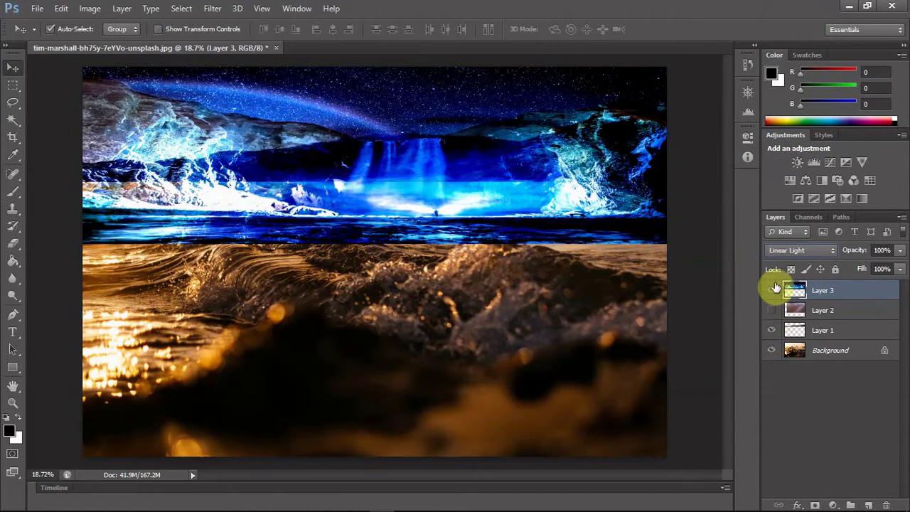
{"action": "left_click", "coordinate": [772, 290]}
{"action": "left_click", "coordinate": [772, 290]}
{"action": "left_click", "coordinate": [822, 249]}
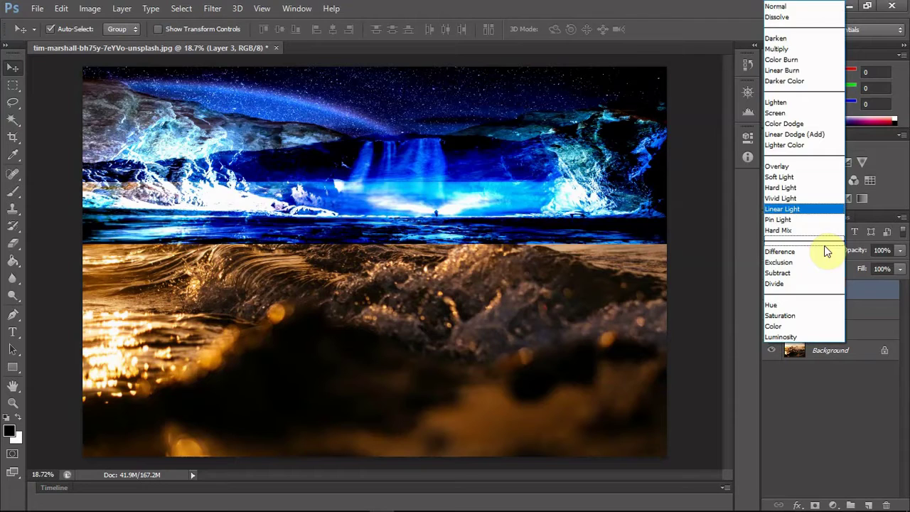
{"action": "left_click", "coordinate": [785, 40]}
{"action": "key", "text": "Up"}
{"action": "key", "text": "Up"}
{"action": "key", "text": "Up"}
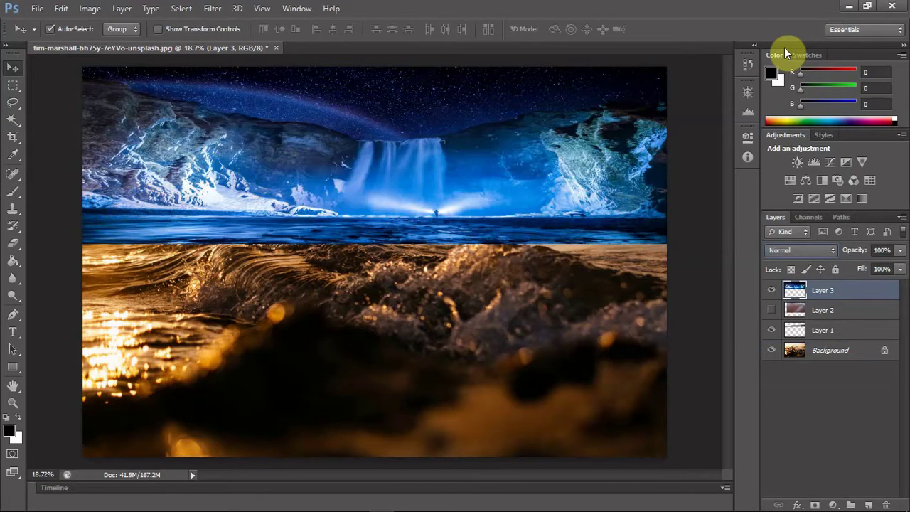
Step: Add a layer mask to Layer 3 and paint black along the left end of its lower edge with the 125 px brush
{"action": "left_click", "coordinate": [815, 505]}
{"action": "key", "text": "b"}
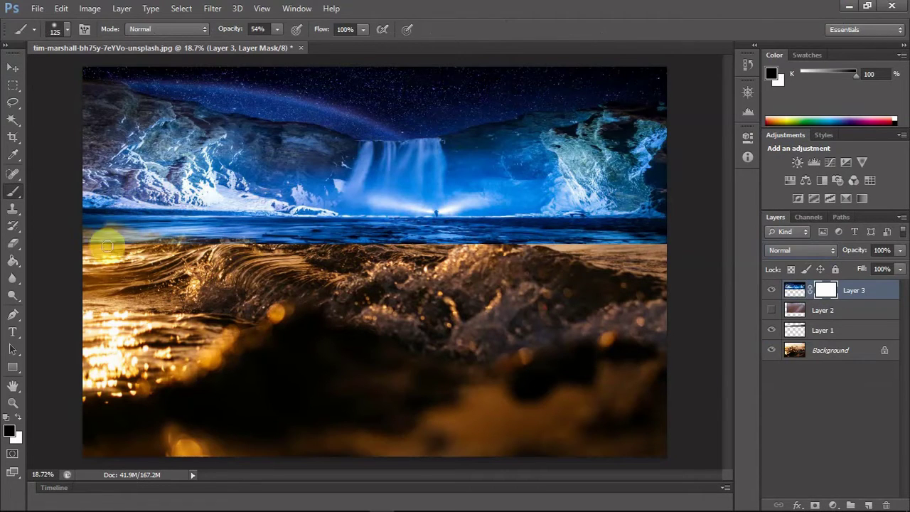
{"action": "left_click_drag", "start_coordinate": [93, 244], "coordinate": [175, 244]}
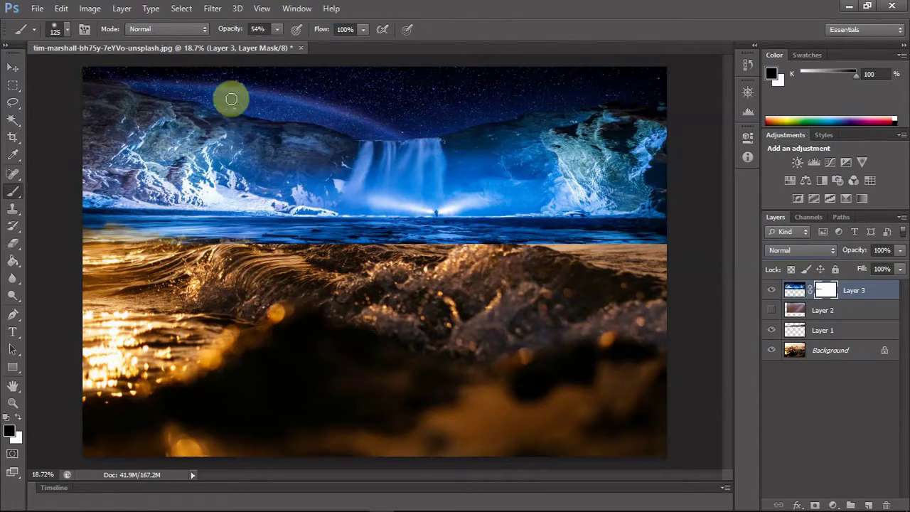
Step: Set the brush opacity to 100% and mask out the rest of the waterfall image's hard lower edge above the waves
{"action": "left_click", "coordinate": [278, 29]}
{"action": "left_click_drag", "start_coordinate": [296, 43], "coordinate": [309, 44]}
{"action": "left_click", "coordinate": [615, 249]}
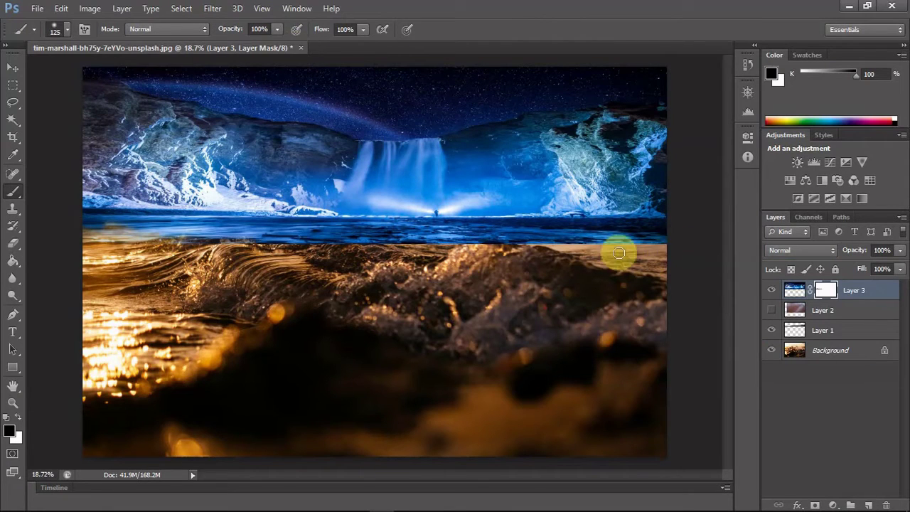
{"action": "left_click_drag", "start_coordinate": [561, 241], "coordinate": [149, 244]}
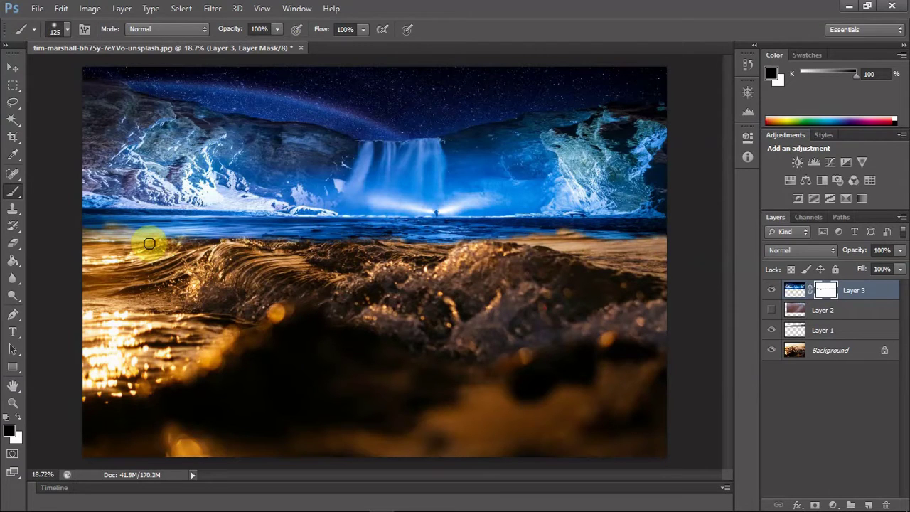
Step: Duplicate the Background layer and set the copy's hue to -138 with Hue/Saturation, turning the waves purple
{"action": "left_click", "coordinate": [814, 350]}
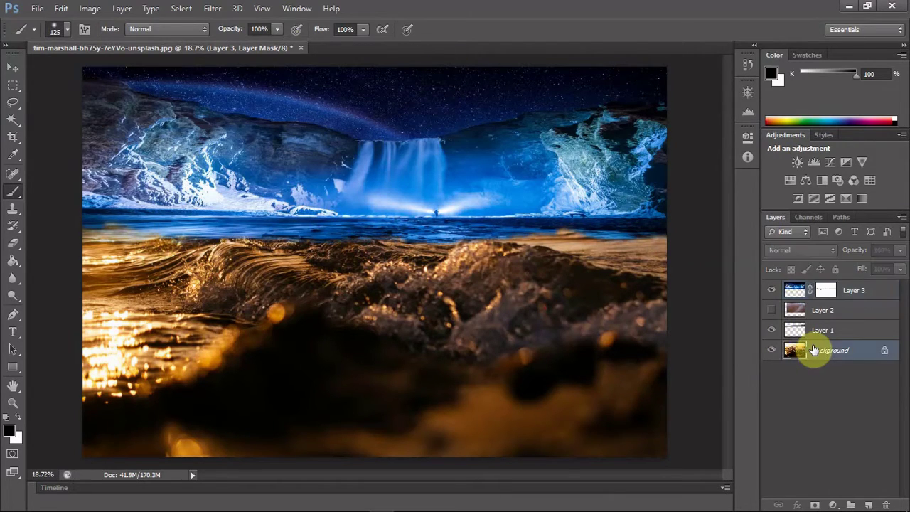
{"action": "key", "text": "ctrl+j"}
{"action": "left_click", "coordinate": [87, 8]}
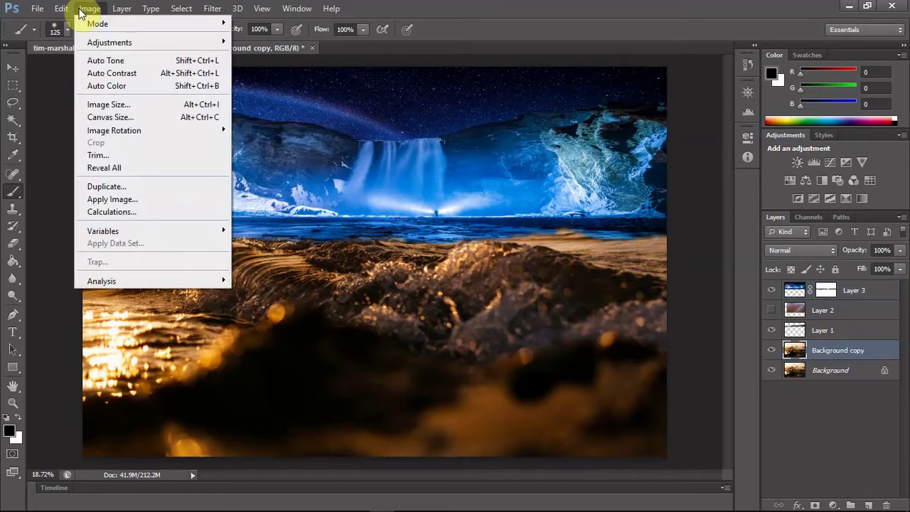
{"action": "mouse_move", "coordinate": [178, 43]}
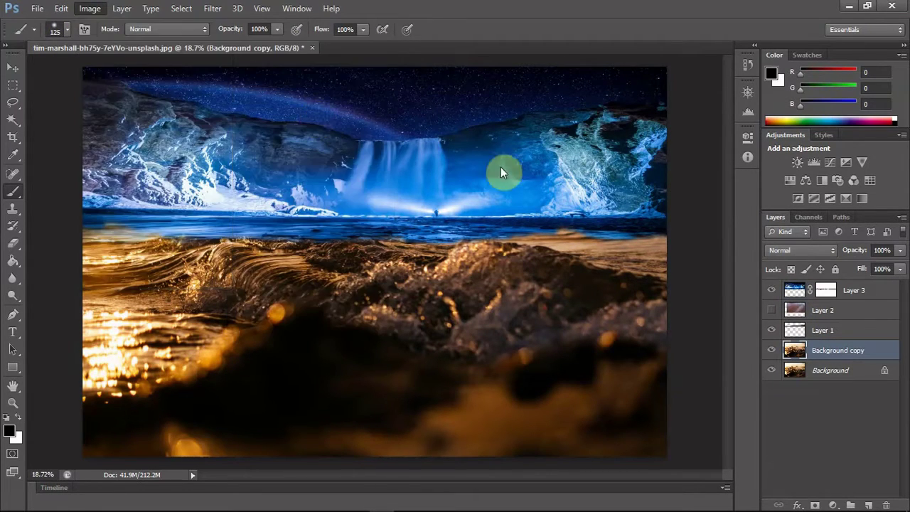
{"action": "key", "text": "ctrl+u"}
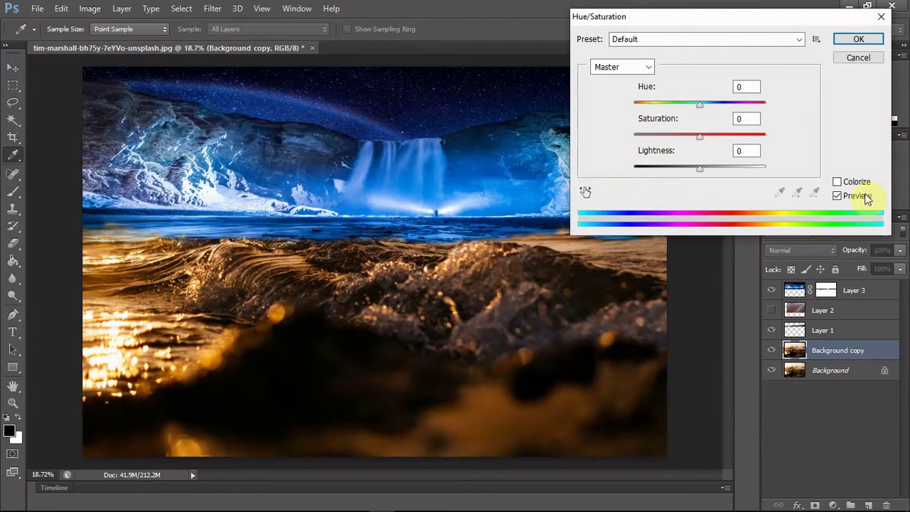
{"action": "left_click_drag", "start_coordinate": [700, 103], "coordinate": [645, 111]}
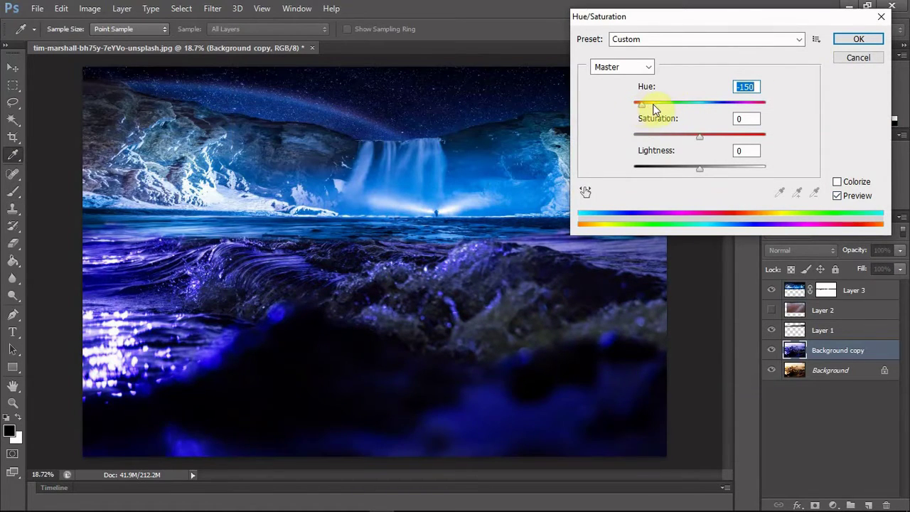
{"action": "mouse_move", "coordinate": [654, 108]}
{"action": "left_mouse_down"}
{"action": "mouse_move", "coordinate": [684, 112]}
{"action": "mouse_move", "coordinate": [644, 116]}
{"action": "left_mouse_up"}
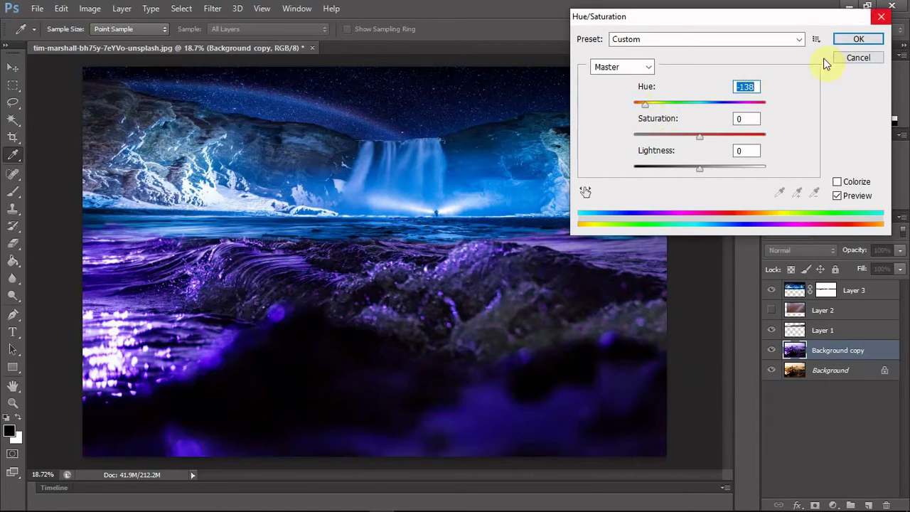
{"action": "left_click", "coordinate": [858, 39]}
Step: Set the brush opacity to 49% and soften the seam between the blue and purple water on Layer 3's mask
{"action": "key", "text": "b"}
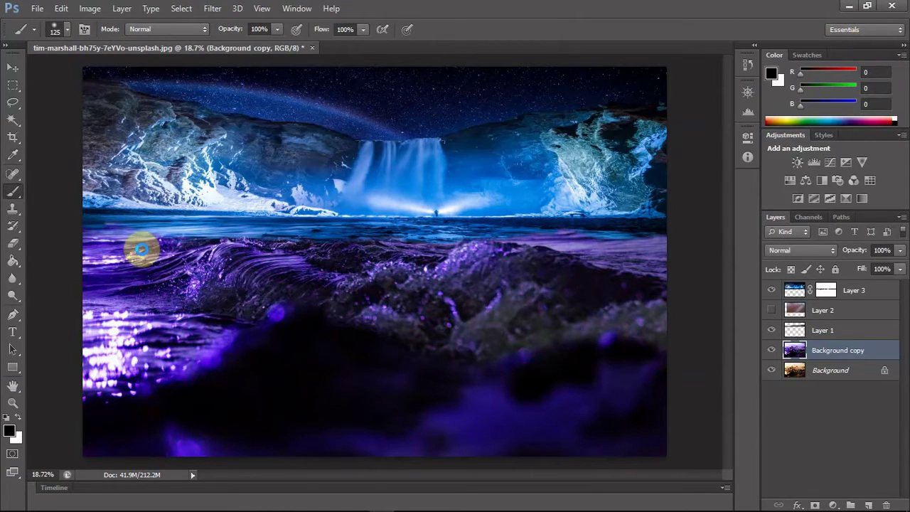
{"action": "left_click", "coordinate": [824, 290]}
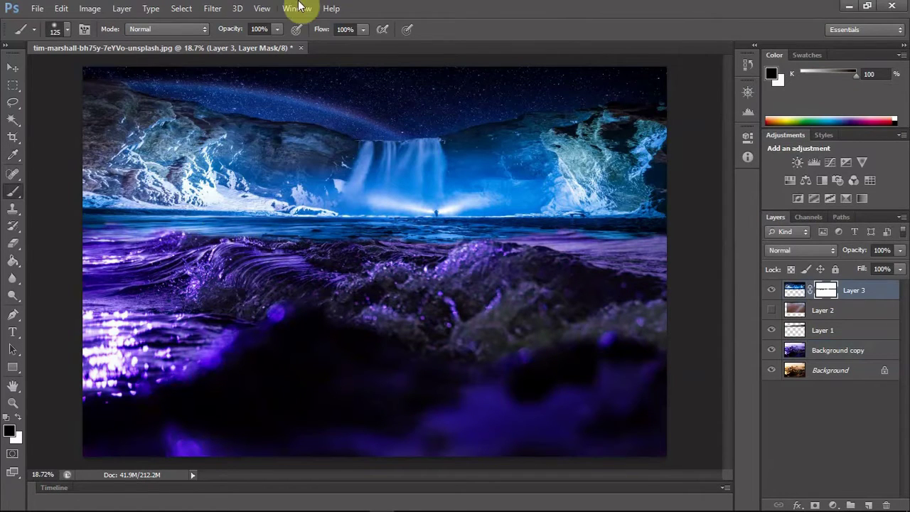
{"action": "left_click", "coordinate": [278, 30]}
{"action": "left_click_drag", "start_coordinate": [285, 42], "coordinate": [243, 42]}
{"action": "left_click", "coordinate": [202, 238]}
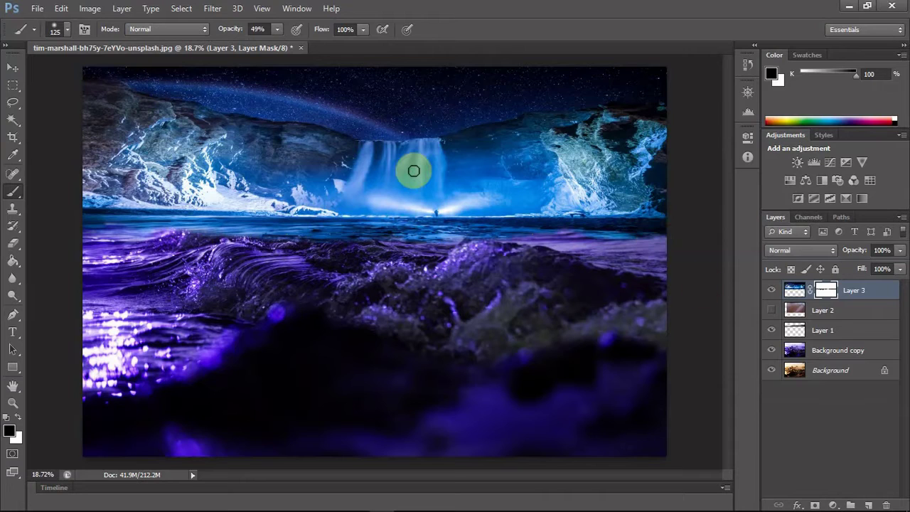
Step: Reorder Layer 1 above Layer 3 and move the mountains down to the waterline below the waterfall
{"action": "left_click", "coordinate": [836, 329]}
{"action": "left_click_drag", "start_coordinate": [831, 333], "coordinate": [824, 282]}
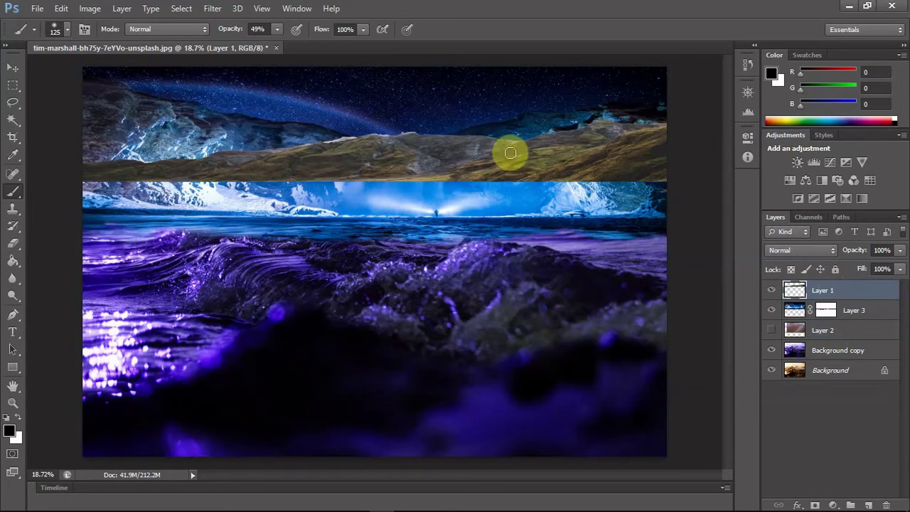
{"action": "left_click", "coordinate": [13, 66]}
{"action": "left_click_drag", "start_coordinate": [552, 162], "coordinate": [556, 209]}
Step: Narrow the mountain layer from its left side so it spans only from the waterfall to the canvas's right edge
{"action": "key", "text": "ctrl+t"}
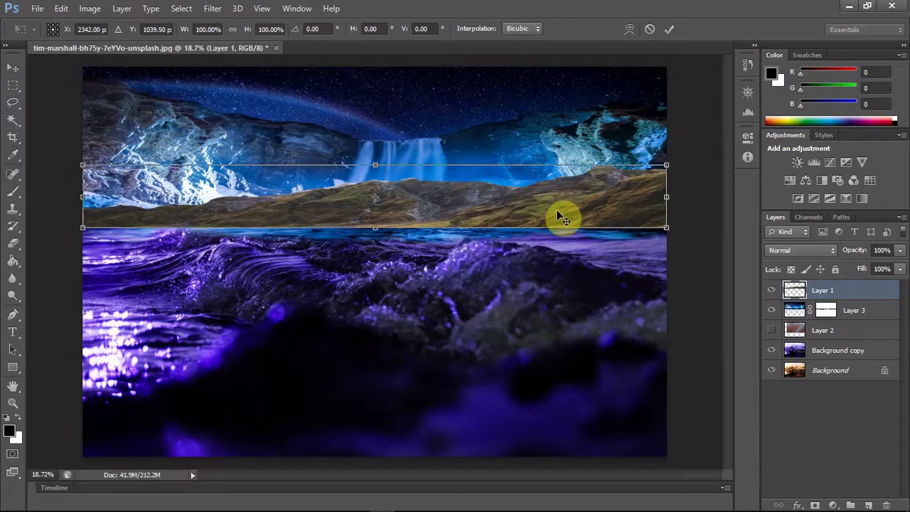
{"action": "left_click_drag", "start_coordinate": [82, 197], "coordinate": [441, 200]}
{"action": "key", "text": "Return"}
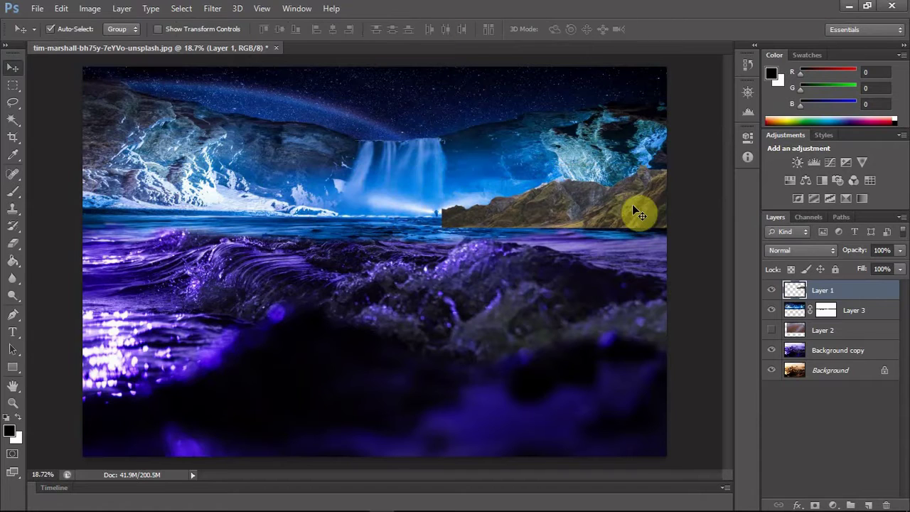
Step: Transform the mountains in perspective so their right end grows taller and their base slopes down toward the foreground waves
{"action": "key", "text": "ctrl+t"}
{"action": "right_click", "coordinate": [616, 202]}
{"action": "left_click", "coordinate": [680, 287]}
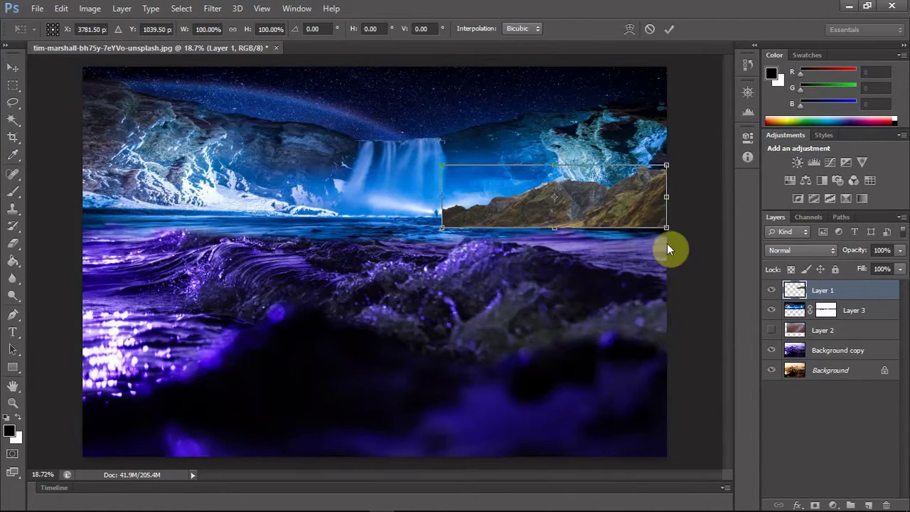
{"action": "left_click_drag", "start_coordinate": [666, 228], "coordinate": [666, 262]}
{"action": "left_click_drag", "start_coordinate": [441, 170], "coordinate": [442, 179]}
{"action": "key", "text": "Return"}
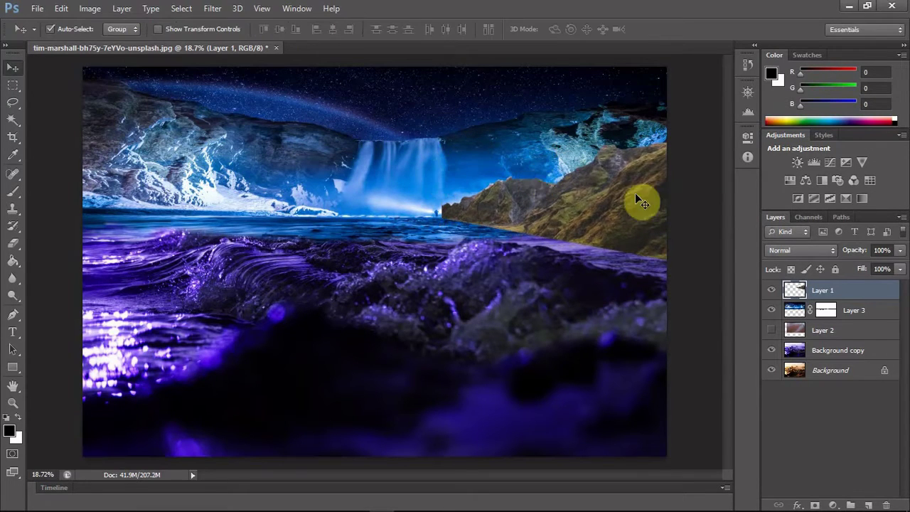
Step: Nudge the mountains down slightly, add a mask to Layer 1 and fade their base near the waterfall into the water with 49% black
{"action": "left_click_drag", "start_coordinate": [636, 196], "coordinate": [631, 204]}
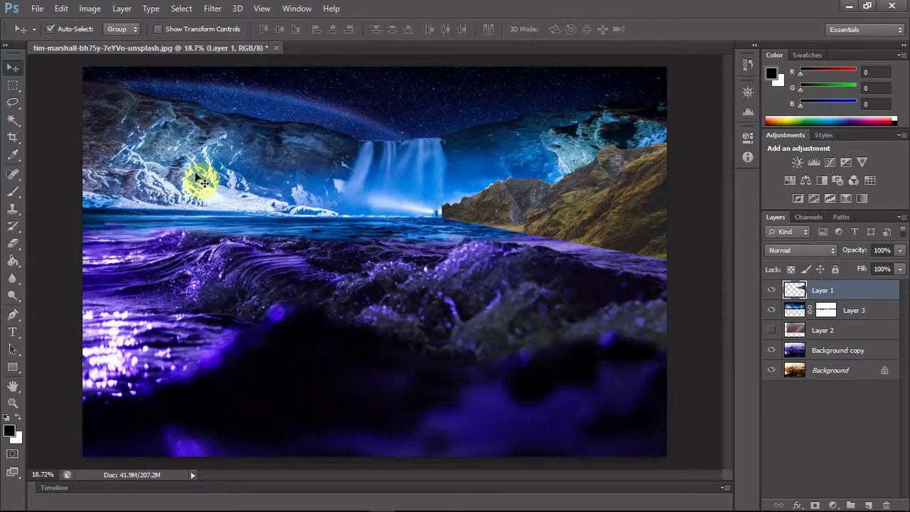
{"action": "left_click", "coordinate": [814, 505]}
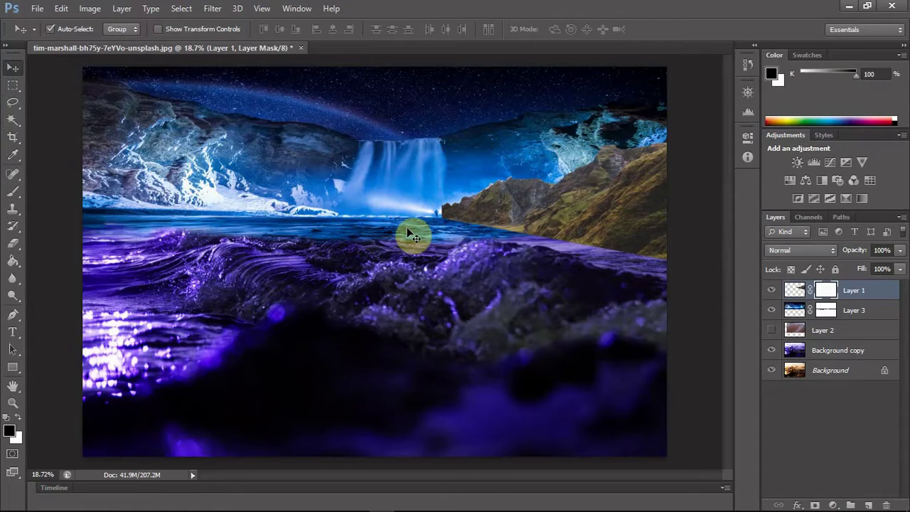
{"action": "key", "text": "b"}
{"action": "mouse_move", "coordinate": [404, 225]}
{"action": "left_mouse_down"}
{"action": "mouse_move", "coordinate": [449, 203]}
{"action": "mouse_move", "coordinate": [446, 218]}
{"action": "mouse_move", "coordinate": [469, 225]}
{"action": "mouse_move", "coordinate": [456, 213]}
{"action": "mouse_move", "coordinate": [472, 217]}
{"action": "mouse_move", "coordinate": [477, 194]}
{"action": "mouse_move", "coordinate": [433, 225]}
{"action": "mouse_move", "coordinate": [449, 206]}
{"action": "mouse_move", "coordinate": [488, 195]}
{"action": "mouse_move", "coordinate": [479, 195]}
{"action": "mouse_move", "coordinate": [480, 216]}
{"action": "mouse_move", "coordinate": [501, 226]}
{"action": "mouse_move", "coordinate": [487, 227]}
{"action": "mouse_move", "coordinate": [506, 216]}
{"action": "mouse_move", "coordinate": [488, 221]}
{"action": "mouse_move", "coordinate": [547, 238]}
{"action": "mouse_move", "coordinate": [497, 222]}
{"action": "mouse_move", "coordinate": [511, 209]}
{"action": "mouse_move", "coordinate": [462, 216]}
{"action": "mouse_move", "coordinate": [517, 207]}
{"action": "mouse_move", "coordinate": [493, 236]}
{"action": "mouse_move", "coordinate": [591, 150]}
{"action": "mouse_move", "coordinate": [508, 246]}
{"action": "left_mouse_up"}
{"action": "key", "text": "x"}
{"action": "key", "text": "x"}
{"action": "key", "text": "x"}
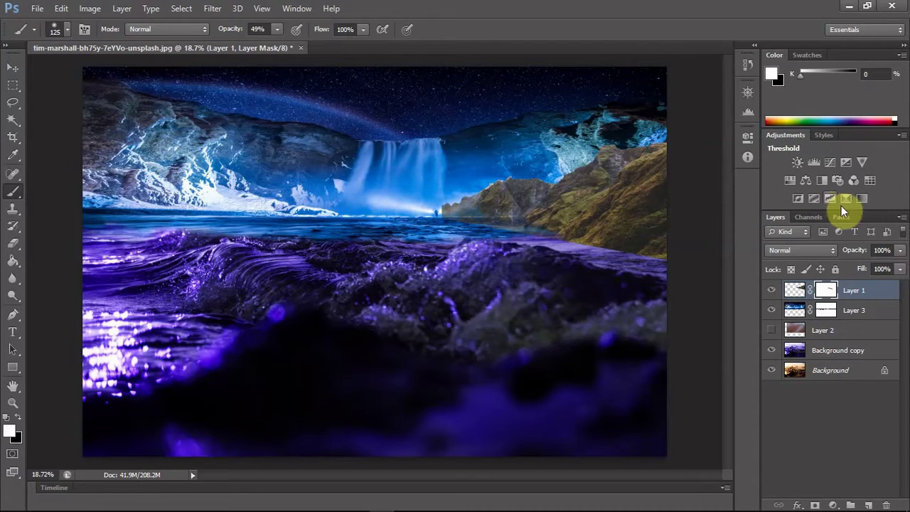
Step: Skew the mountain layer by lowering its upper corner nearest the waterfall so the ridge drops toward that end
{"action": "left_click", "coordinate": [13, 66]}
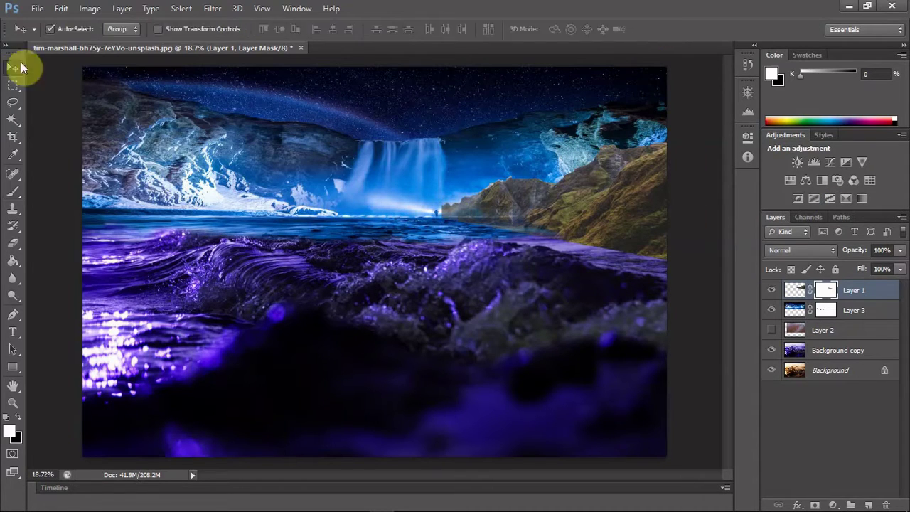
{"action": "key", "text": "ctrl+t"}
{"action": "right_click", "coordinate": [462, 217]}
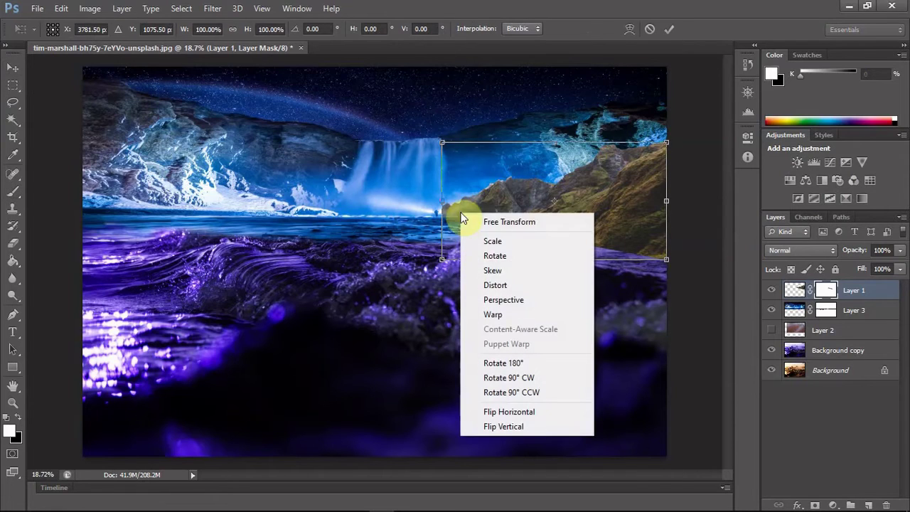
{"action": "left_click", "coordinate": [492, 270]}
{"action": "left_click_drag", "start_coordinate": [441, 145], "coordinate": [442, 163]}
{"action": "key", "text": "Return"}
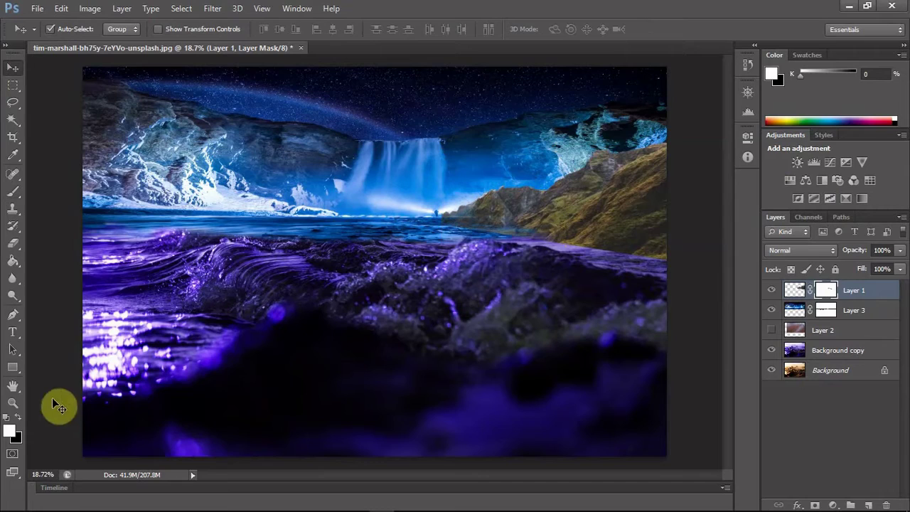
Step: Skew the mountain layer's waterfall-side upper corner further down, by about -2.71° vertically
{"action": "left_click", "coordinate": [13, 402]}
{"action": "left_click", "coordinate": [445, 210]}
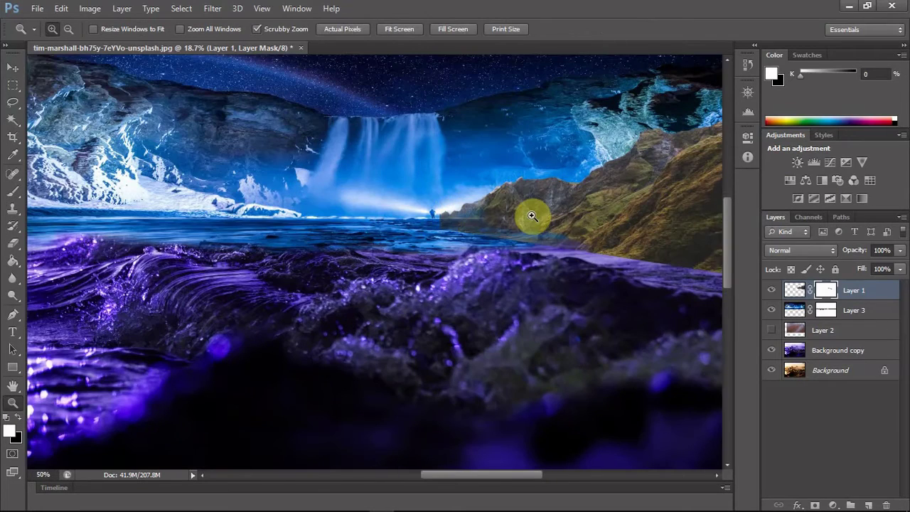
{"action": "left_click_drag", "start_coordinate": [528, 215], "coordinate": [530, 217]}
{"action": "key", "text": "ctrl+t"}
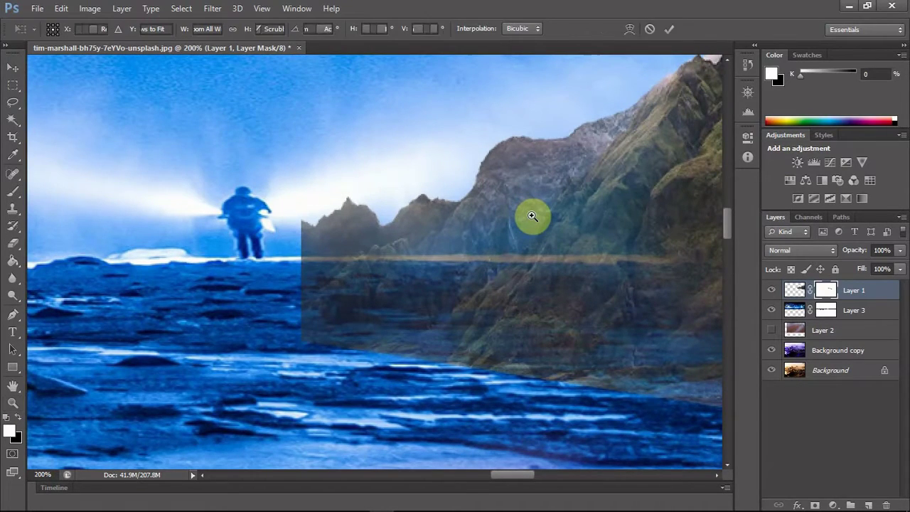
{"action": "key", "text": "ctrl+0"}
{"action": "right_click", "coordinate": [476, 204]}
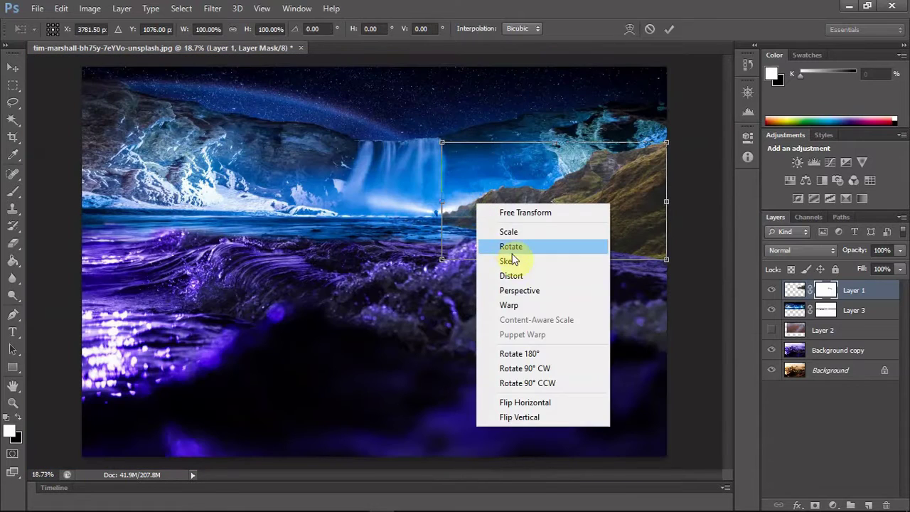
{"action": "left_click", "coordinate": [511, 245]}
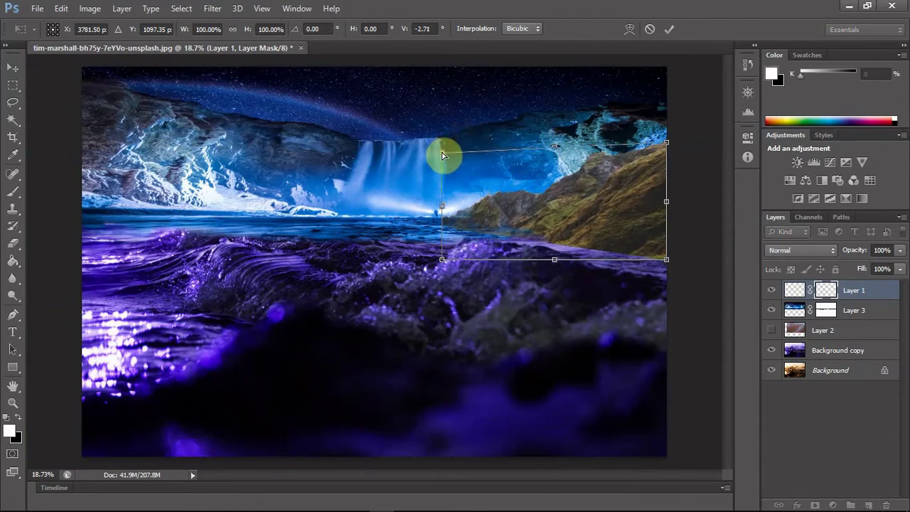
{"action": "key", "text": "Return"}
Step: Shift the mountains up slightly and refine Layer 1's mask along the small ridge beside the waterfall with black and white strokes at 49% opacity
{"action": "key", "text": "z"}
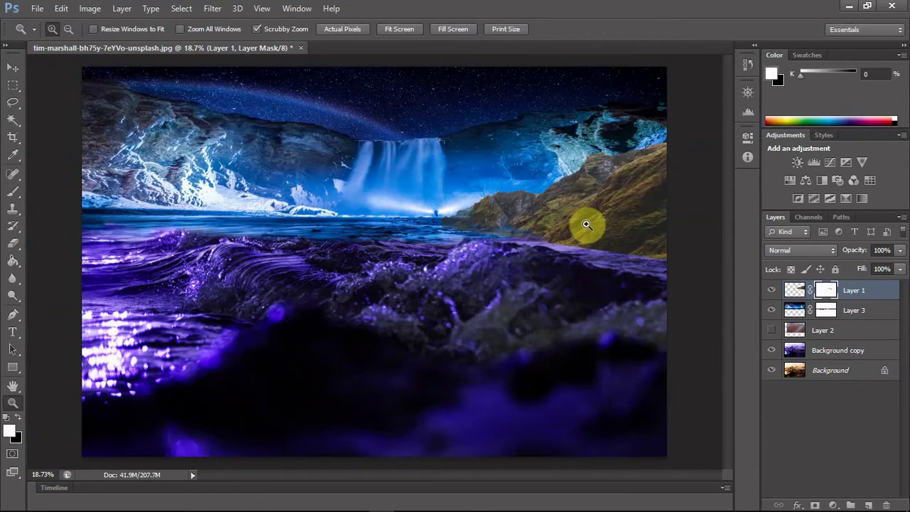
{"action": "left_click_drag", "start_coordinate": [585, 223], "coordinate": [607, 215]}
{"action": "key", "text": "v"}
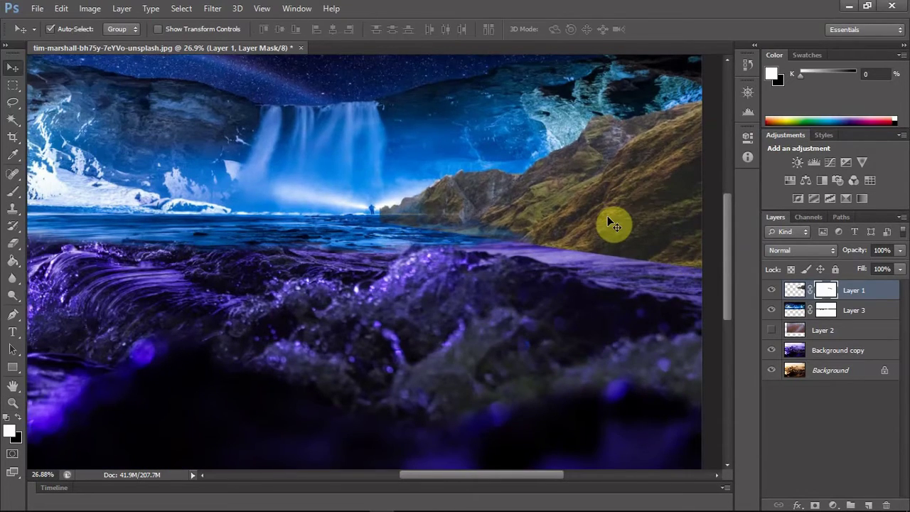
{"action": "key", "text": "ctrl+0"}
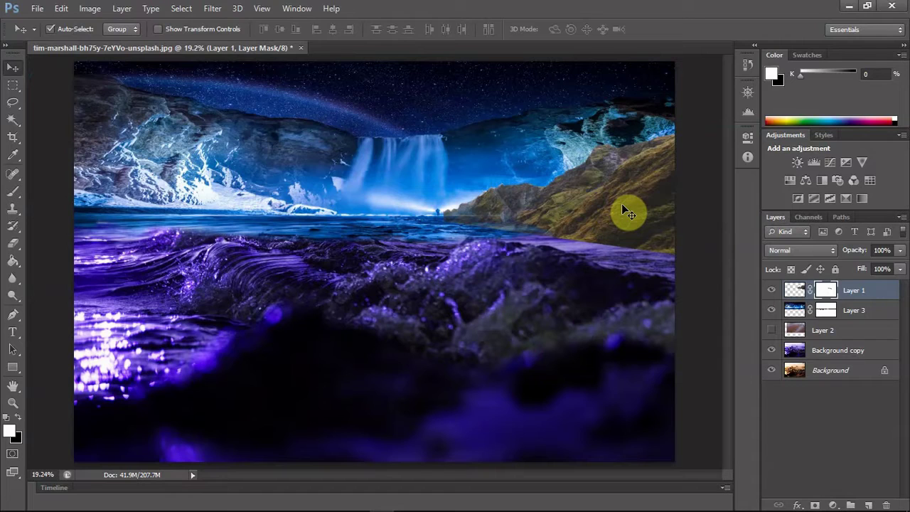
{"action": "key", "text": "b"}
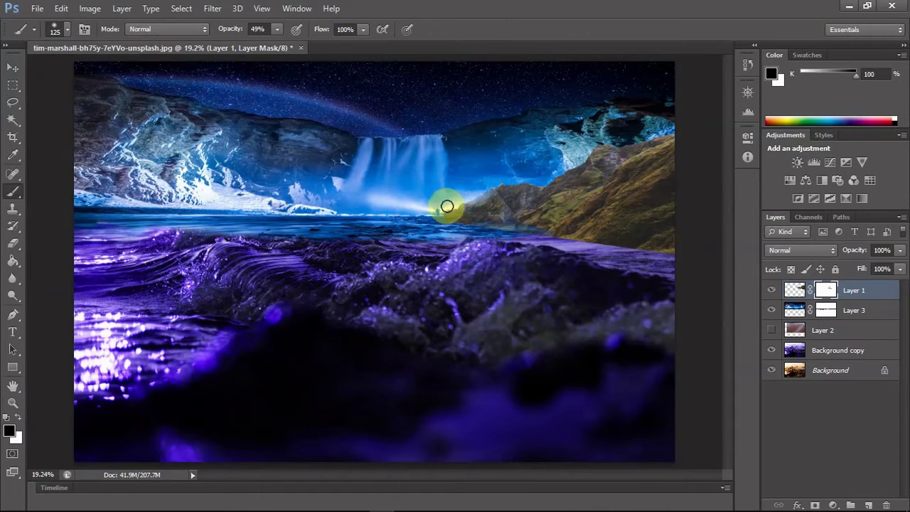
{"action": "mouse_move", "coordinate": [452, 202]}
{"action": "left_mouse_down"}
{"action": "mouse_move", "coordinate": [501, 178]}
{"action": "mouse_move", "coordinate": [524, 181]}
{"action": "left_mouse_up"}
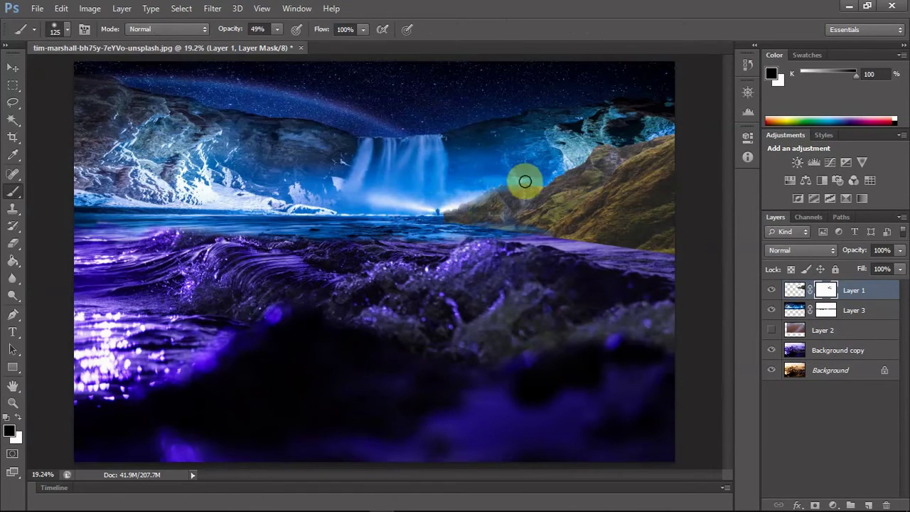
{"action": "key", "text": "x"}
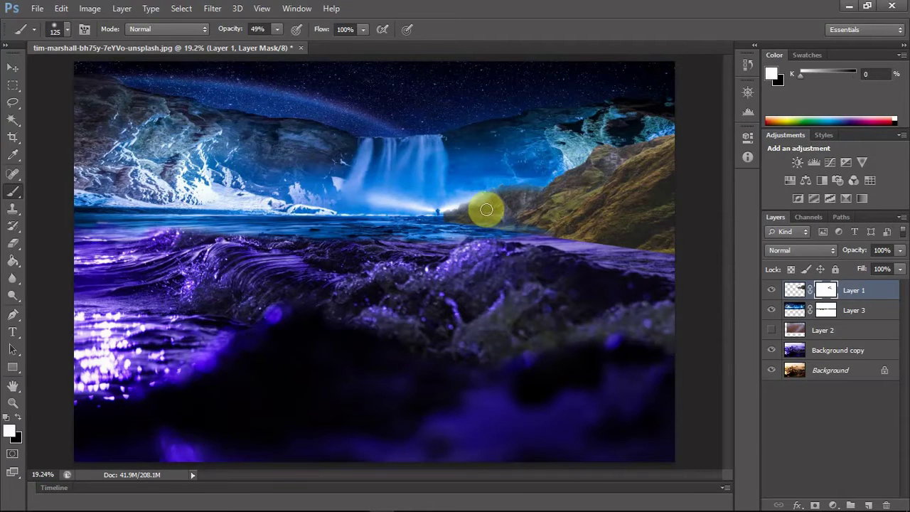
{"action": "mouse_move", "coordinate": [487, 206]}
{"action": "left_mouse_down"}
{"action": "mouse_move", "coordinate": [466, 211]}
{"action": "mouse_move", "coordinate": [506, 192]}
{"action": "mouse_move", "coordinate": [504, 201]}
{"action": "mouse_move", "coordinate": [537, 196]}
{"action": "mouse_move", "coordinate": [476, 206]}
{"action": "left_mouse_up"}
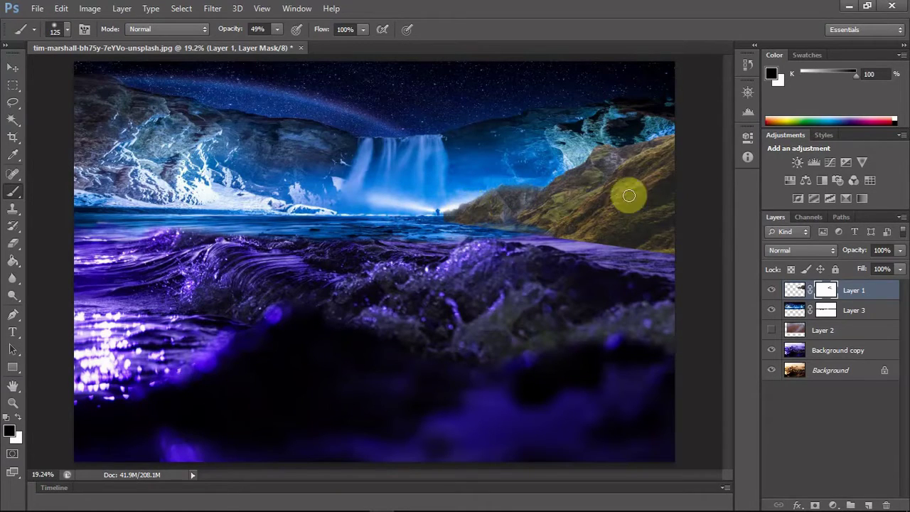
Step: Apply a Perspective transform to the mountains that shrinks the end nearest the waterfall
{"action": "key", "text": "v"}
{"action": "key", "text": "ctrl+t"}
{"action": "right_click", "coordinate": [550, 202]}
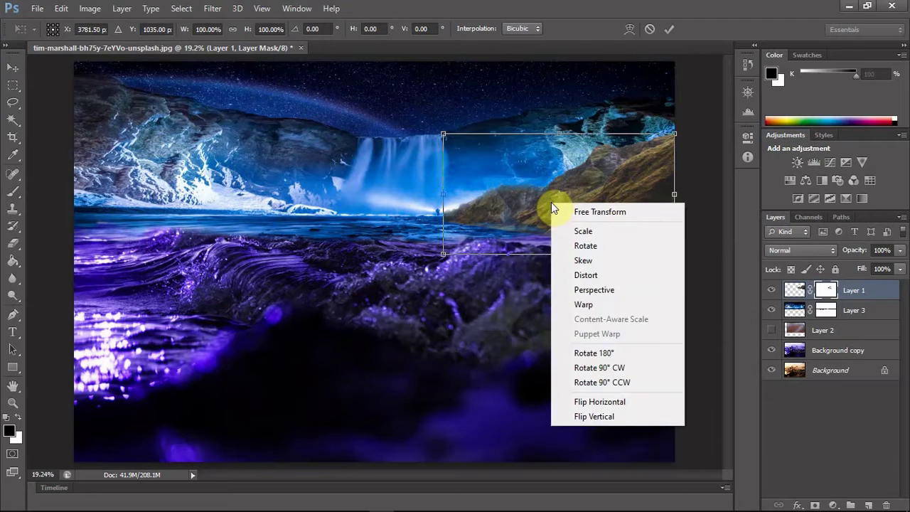
{"action": "left_click", "coordinate": [614, 288]}
{"action": "left_click_drag", "start_coordinate": [443, 134], "coordinate": [445, 147]}
{"action": "key", "text": "Return"}
Step: Distort the mountain layer by pulling its waterfall-side upper corner down to a vertical skew of about -4.66°
{"action": "key", "text": "ctrl+t"}
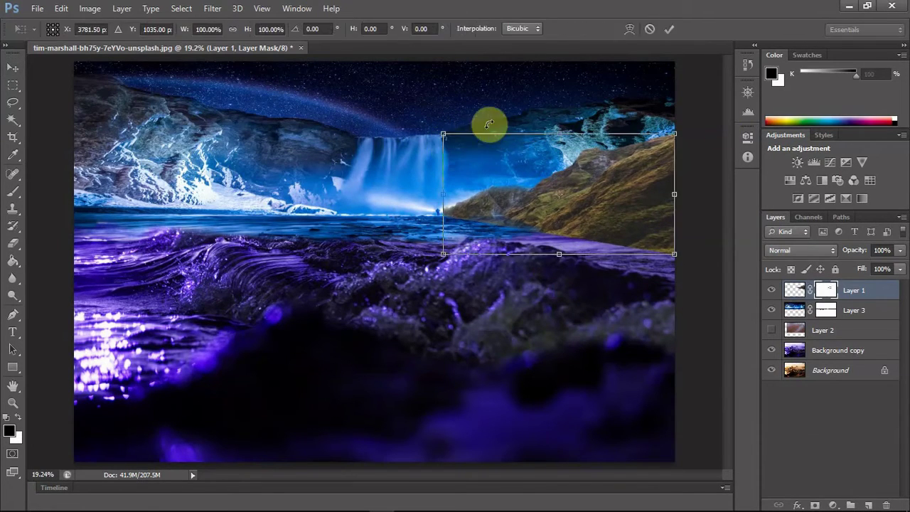
{"action": "right_click", "coordinate": [504, 214]}
{"action": "left_click", "coordinate": [555, 277]}
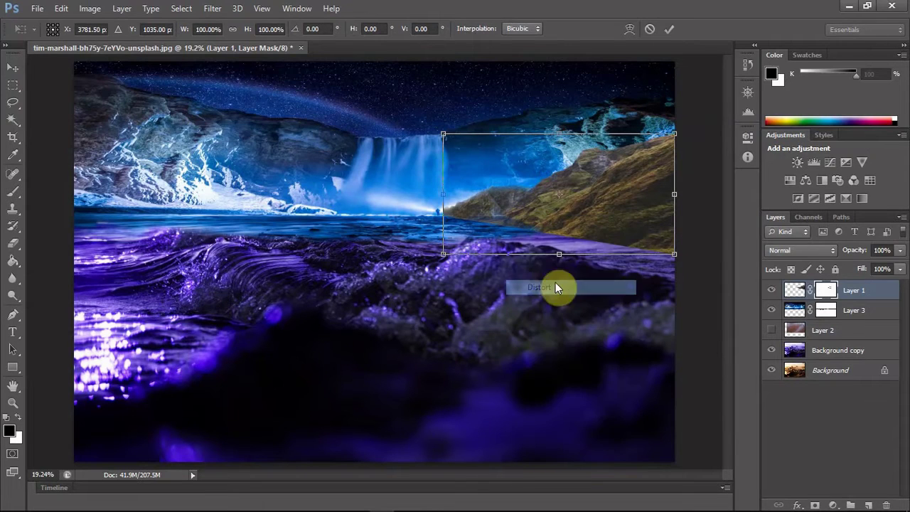
{"action": "left_click_drag", "start_coordinate": [443, 134], "coordinate": [444, 150]}
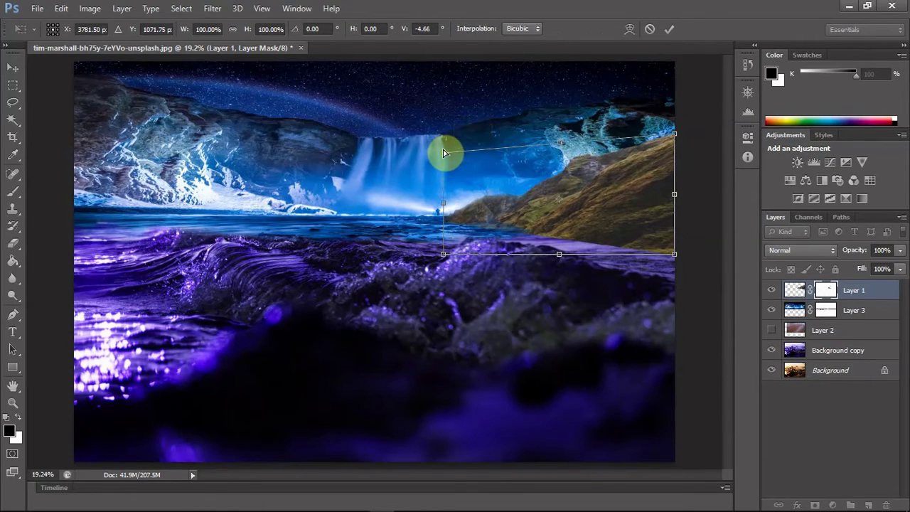
{"action": "key", "text": "Return"}
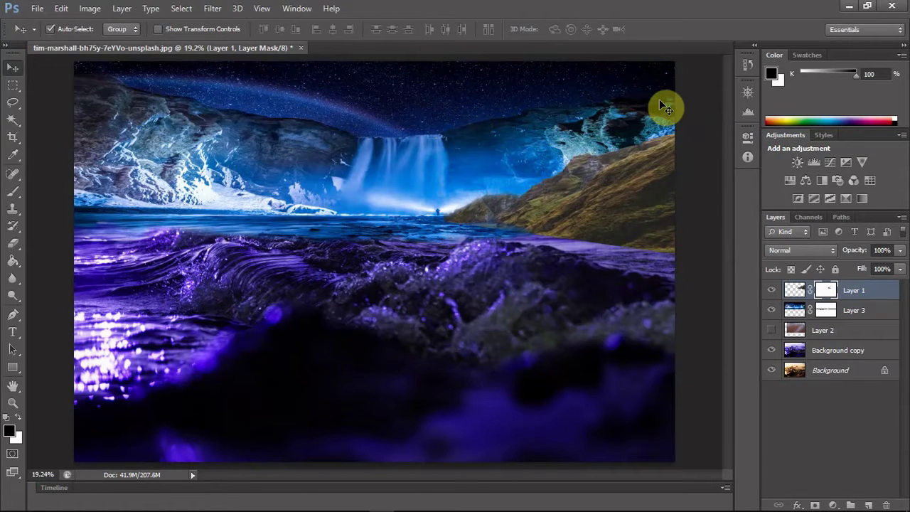
Step: Nudge the mountains up slightly and fade their hard-edged tip beside the standing figure with black at 49% opacity on Layer 1's mask
{"action": "left_click", "coordinate": [12, 402]}
{"action": "left_click_drag", "start_coordinate": [484, 228], "coordinate": [485, 230]}
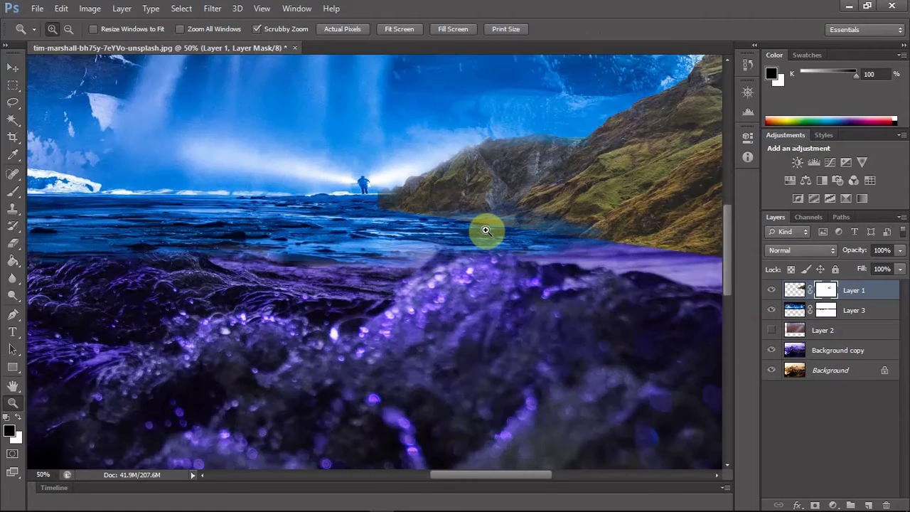
{"action": "left_click", "coordinate": [12, 67]}
{"action": "left_click_drag", "start_coordinate": [605, 110], "coordinate": [601, 112]}
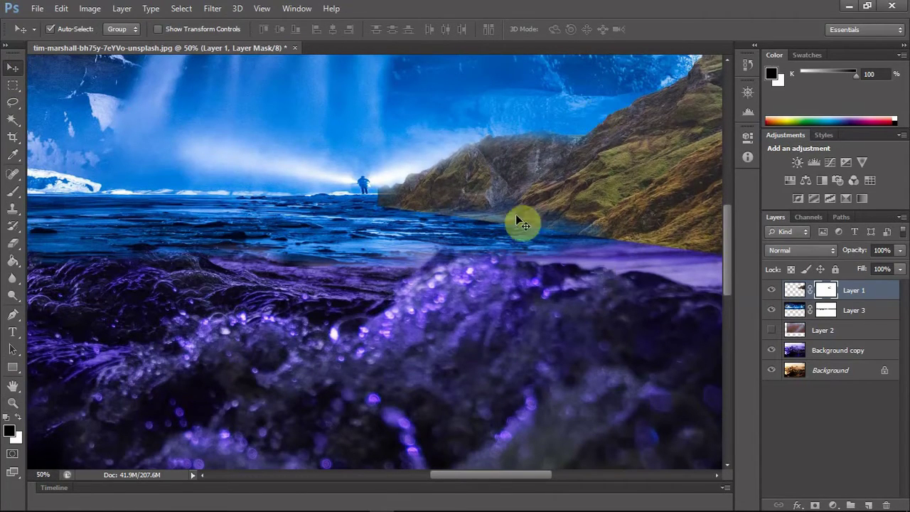
{"action": "key", "text": "b"}
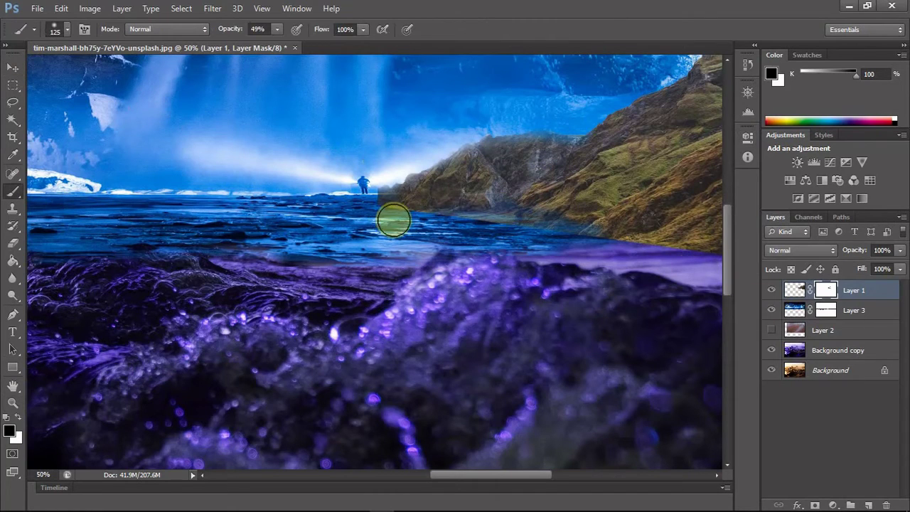
{"action": "mouse_move", "coordinate": [393, 221]}
{"action": "left_mouse_down"}
{"action": "mouse_move", "coordinate": [380, 209]}
{"action": "mouse_move", "coordinate": [422, 220]}
{"action": "mouse_move", "coordinate": [383, 215]}
{"action": "left_mouse_up"}
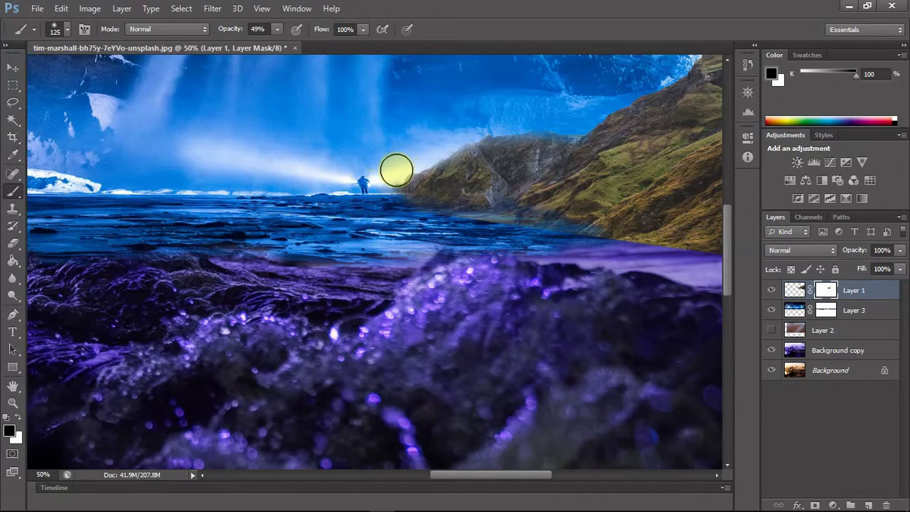
{"action": "key", "text": "ctrl+0"}
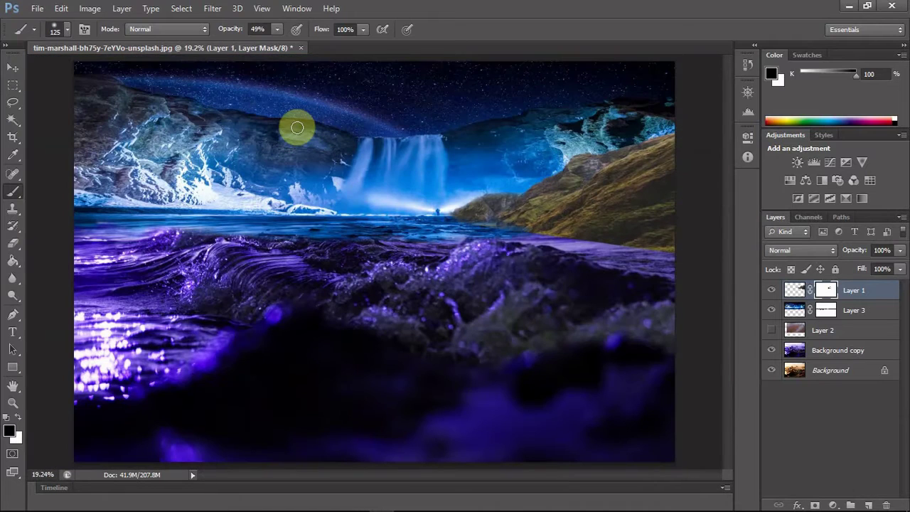
Step: Target Layer 1's image instead of its mask and shift the mountains' hue to +180 with Hue/Saturation
{"action": "left_click", "coordinate": [90, 8]}
{"action": "mouse_move", "coordinate": [107, 47]}
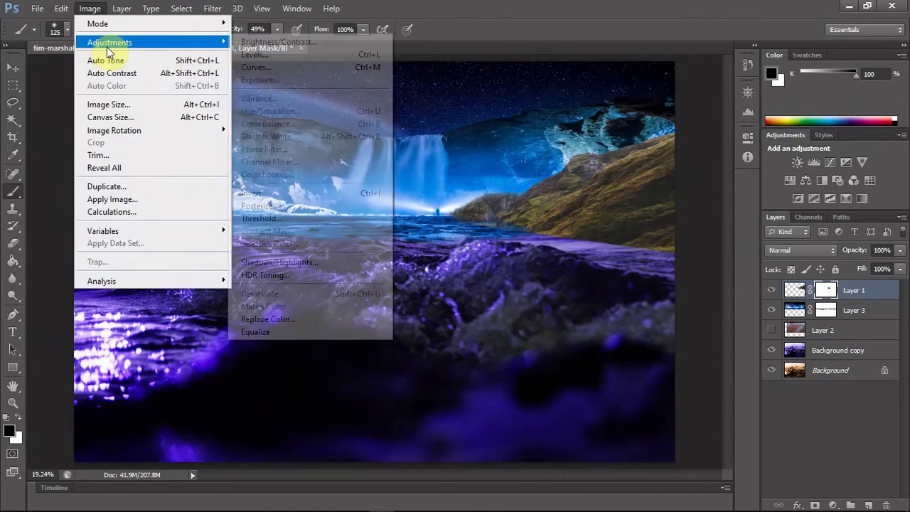
{"action": "mouse_move", "coordinate": [162, 42]}
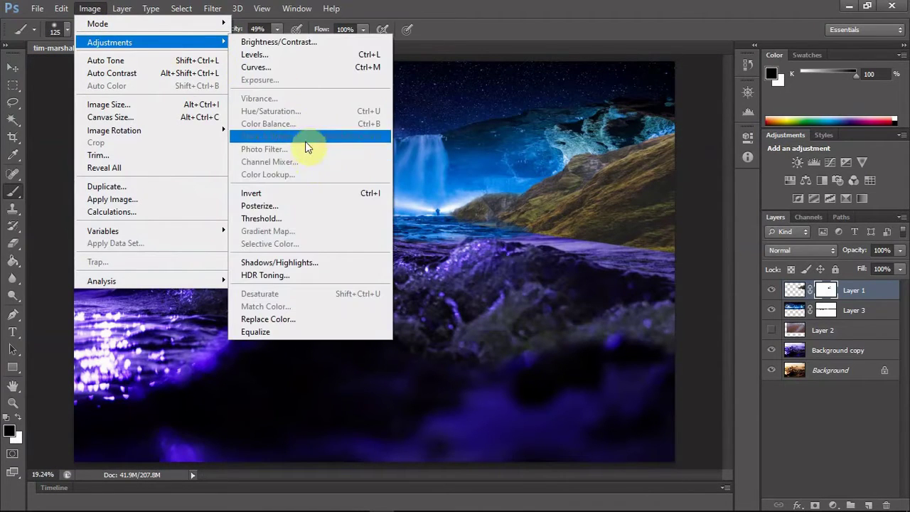
{"action": "left_click", "coordinate": [794, 299]}
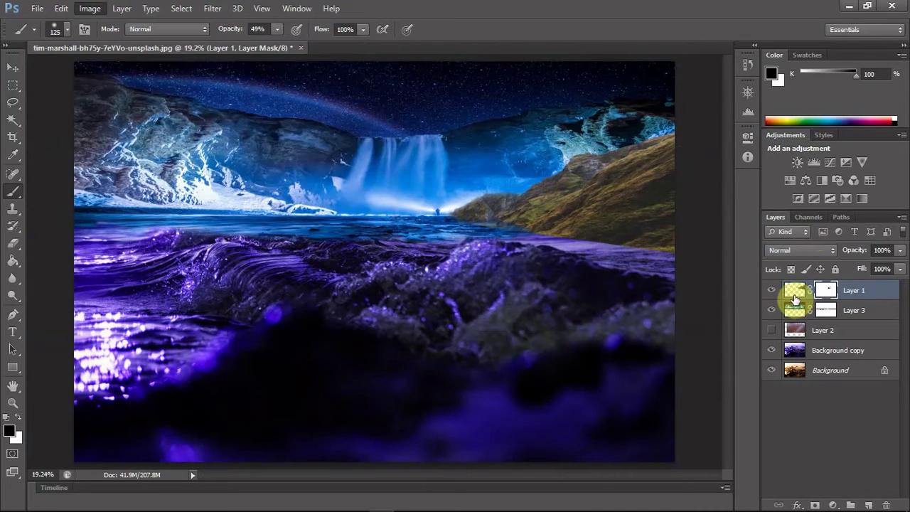
{"action": "left_click", "coordinate": [93, 7]}
{"action": "mouse_move", "coordinate": [109, 47]}
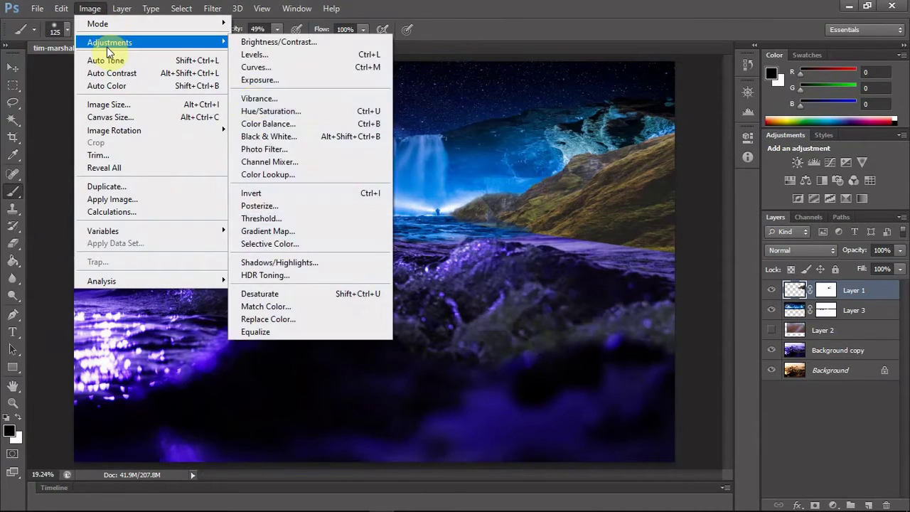
{"action": "left_click", "coordinate": [277, 111]}
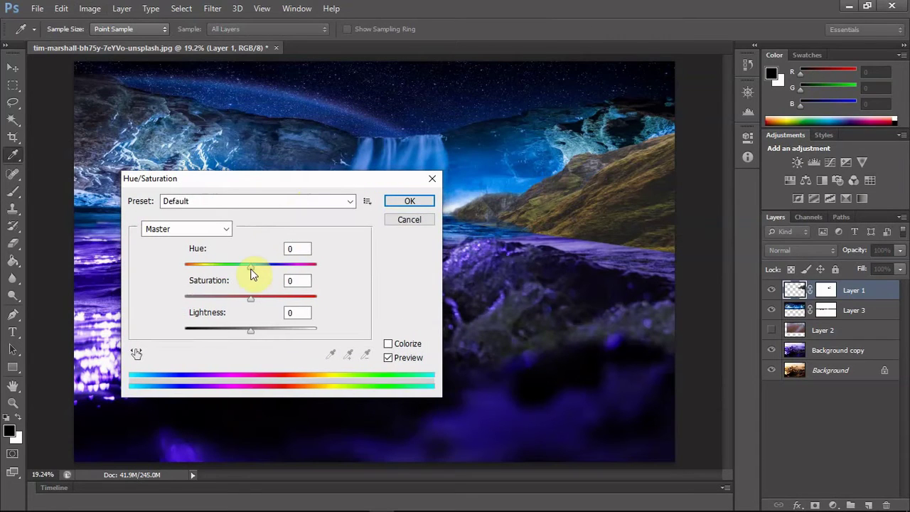
{"action": "left_click_drag", "start_coordinate": [251, 269], "coordinate": [323, 277]}
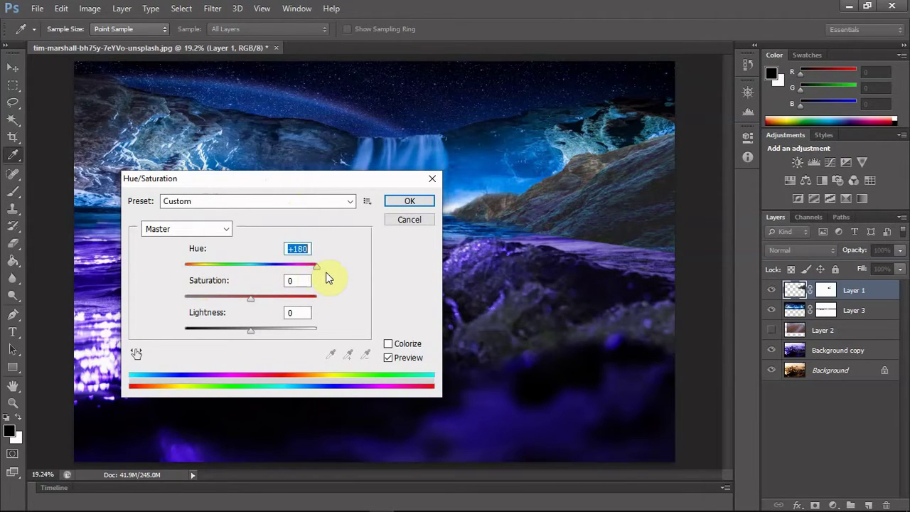
{"action": "key", "text": "Return"}
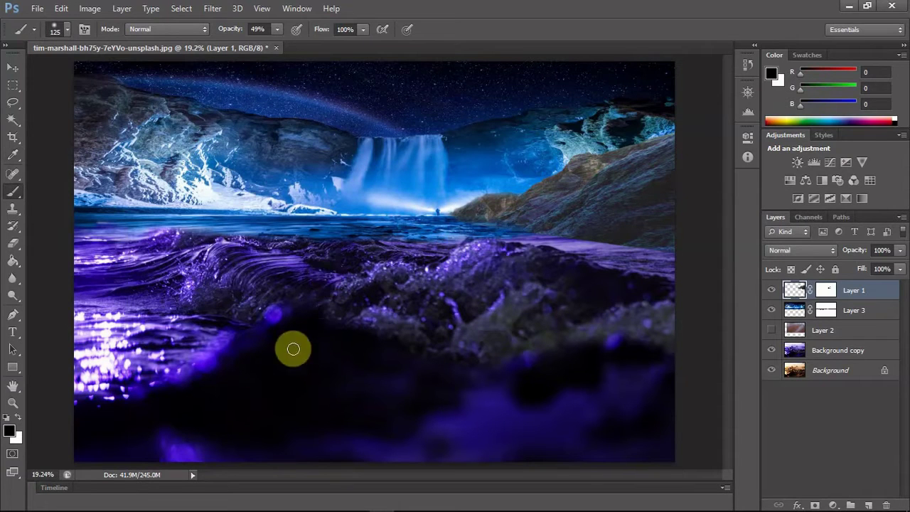
Step: Add a new layer above the mountains and brush sampled muted blue-grey (RGB 75, 75, 118) over the mountain slope at 49% brush opacity
{"action": "left_click", "coordinate": [868, 505]}
{"action": "left_click", "coordinate": [12, 155]}
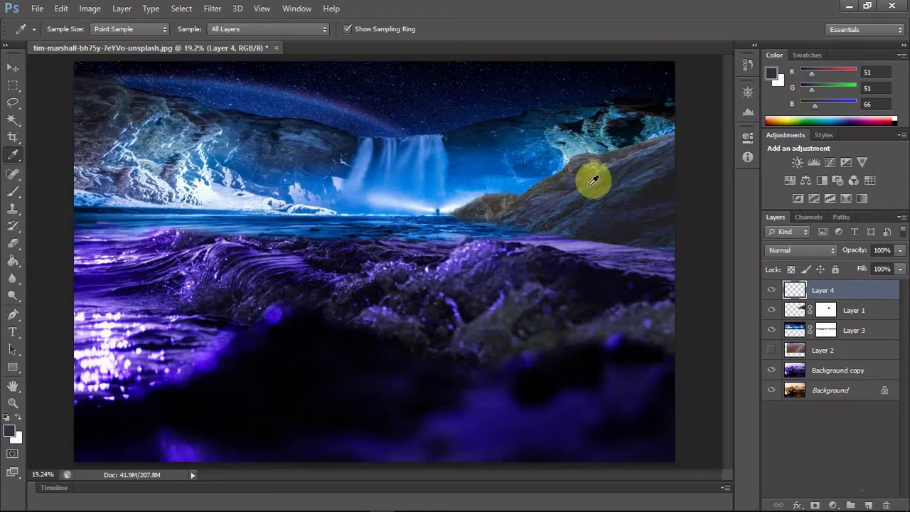
{"action": "key", "text": "b"}
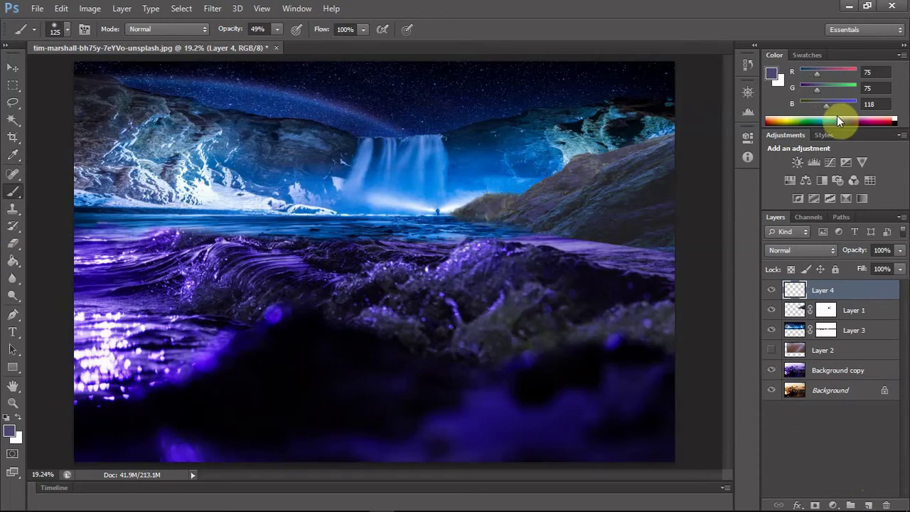
Step: On another new layer, paint a stroke of sampled bright blue (RGB 1, 127, 222) along the mountain's ridge facing the waterfall
{"action": "left_click", "coordinate": [14, 155]}
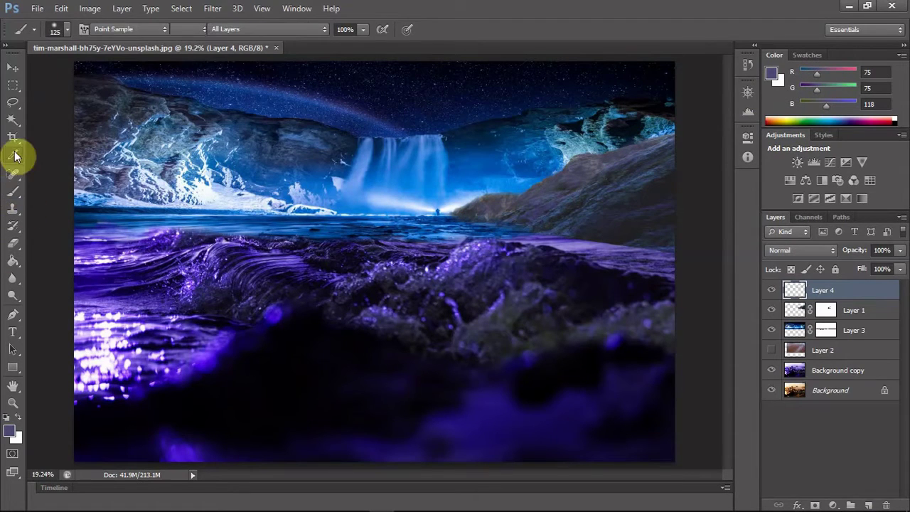
{"action": "left_click", "coordinate": [867, 503]}
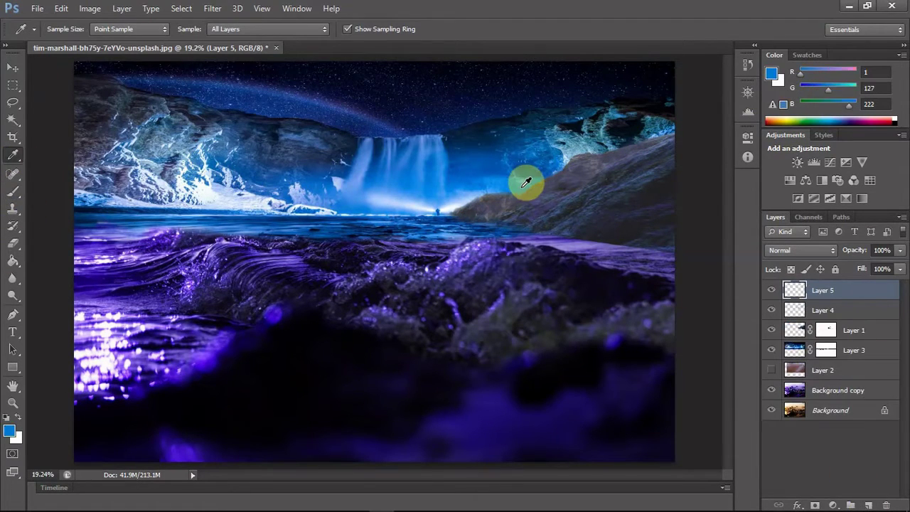
{"action": "key", "text": "b"}
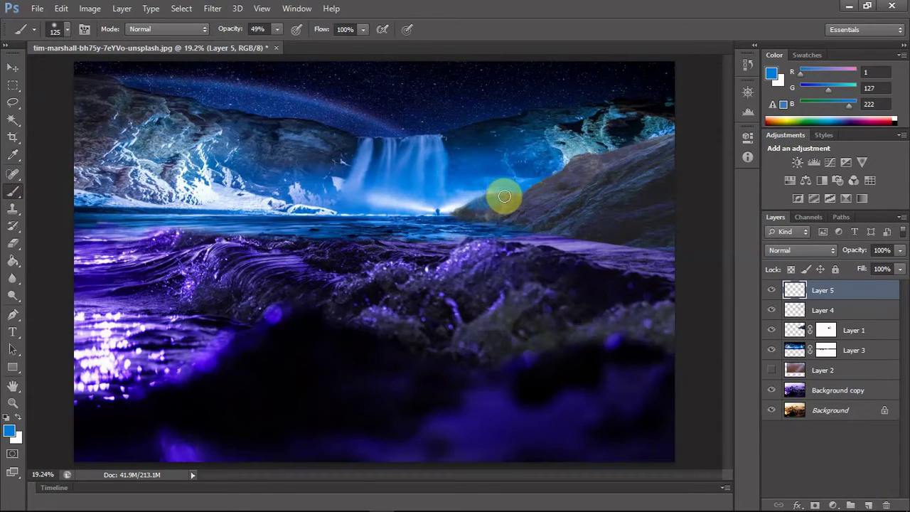
{"action": "mouse_move", "coordinate": [504, 196]}
{"action": "left_mouse_down"}
{"action": "mouse_move", "coordinate": [537, 193]}
{"action": "mouse_move", "coordinate": [553, 181]}
{"action": "mouse_move", "coordinate": [543, 181]}
{"action": "mouse_move", "coordinate": [577, 171]}
{"action": "mouse_move", "coordinate": [591, 148]}
{"action": "left_mouse_up"}
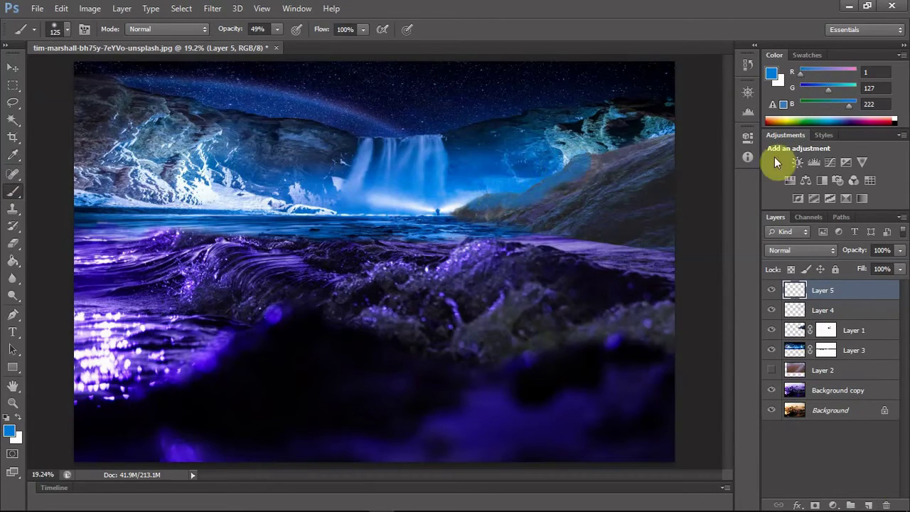
Step: Blend the blue ridge stroke on Layer 5 with Overlay mode at 49% layer opacity
{"action": "left_click", "coordinate": [817, 250]}
{"action": "left_click", "coordinate": [818, 178]}
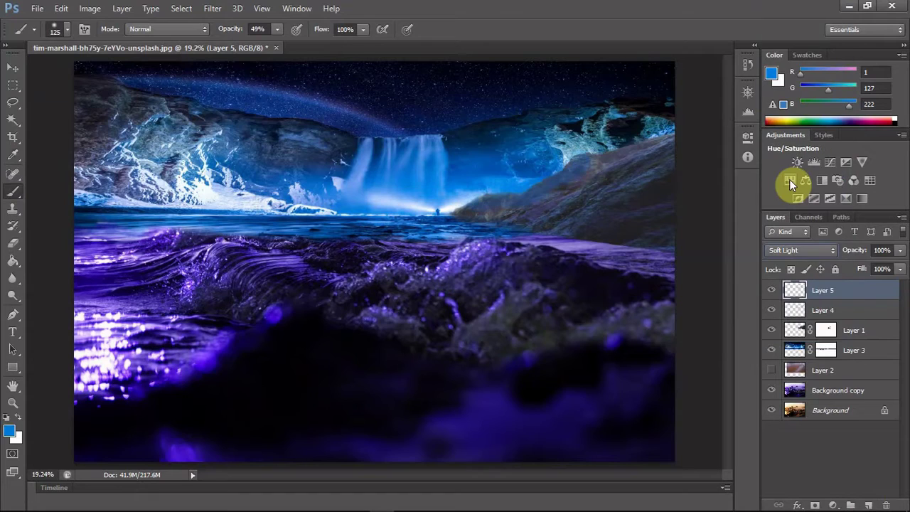
{"action": "key", "text": "Up"}
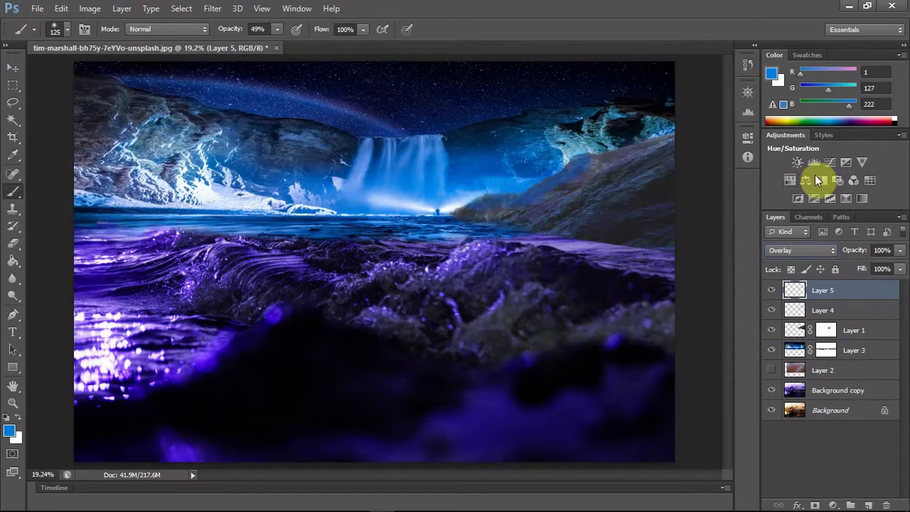
{"action": "left_click_drag", "start_coordinate": [900, 251], "coordinate": [868, 268]}
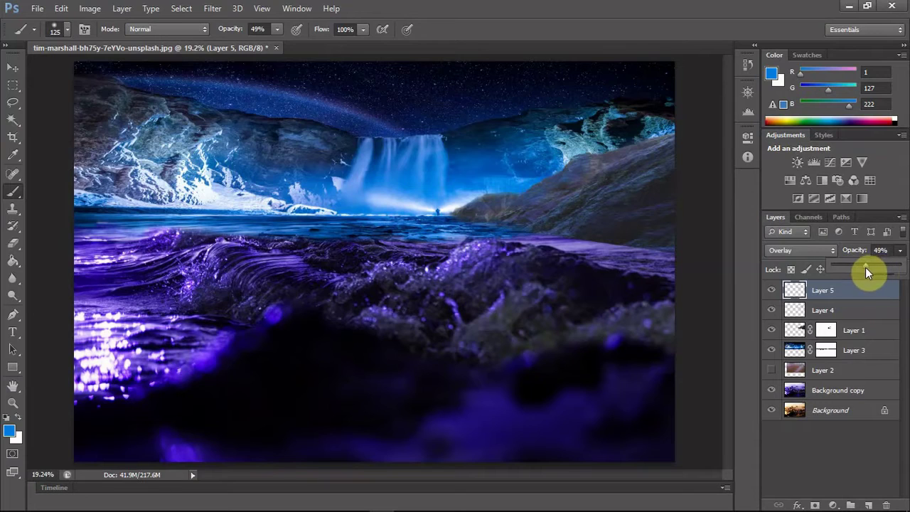
Step: Paint sampled light blue (RGB 107, 150, 203) on the mountain tip beside the figure, using a new layer set to Overlay
{"action": "left_click", "coordinate": [867, 505]}
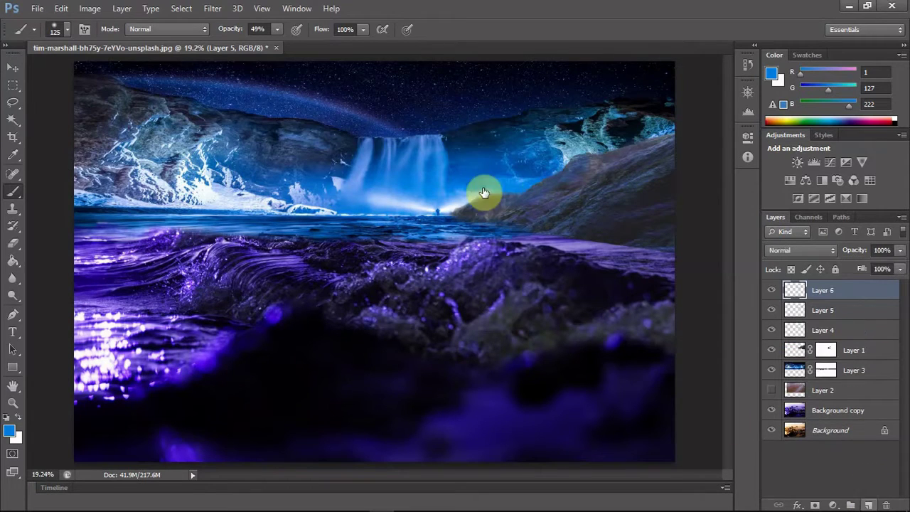
{"action": "left_click", "coordinate": [13, 155]}
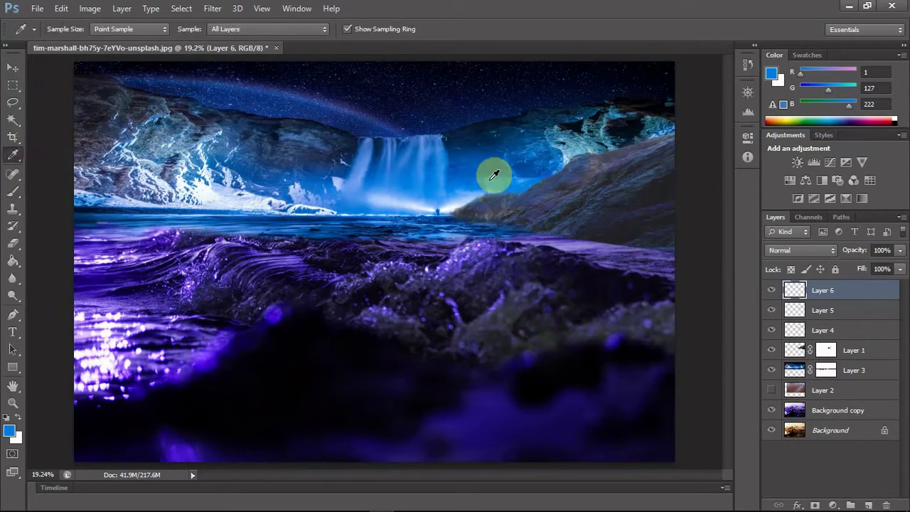
{"action": "left_click", "coordinate": [451, 207]}
{"action": "left_click", "coordinate": [452, 206]}
{"action": "key", "text": "b"}
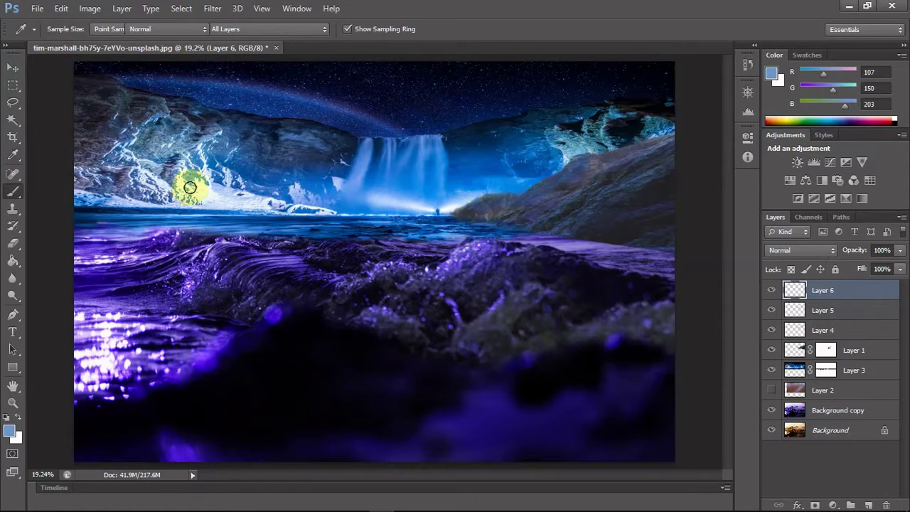
{"action": "mouse_move", "coordinate": [468, 207]}
{"action": "left_mouse_down"}
{"action": "mouse_move", "coordinate": [503, 205]}
{"action": "mouse_move", "coordinate": [496, 160]}
{"action": "mouse_move", "coordinate": [460, 208]}
{"action": "left_mouse_up"}
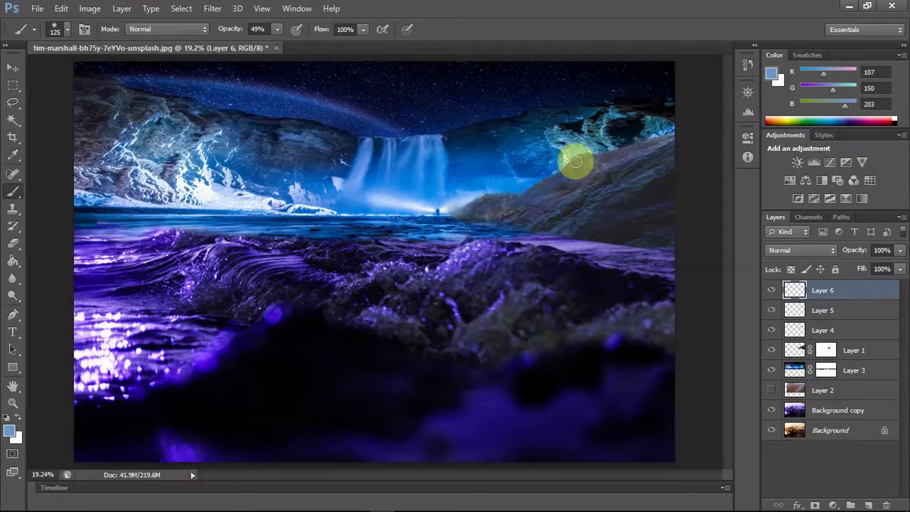
{"action": "left_click", "coordinate": [833, 251]}
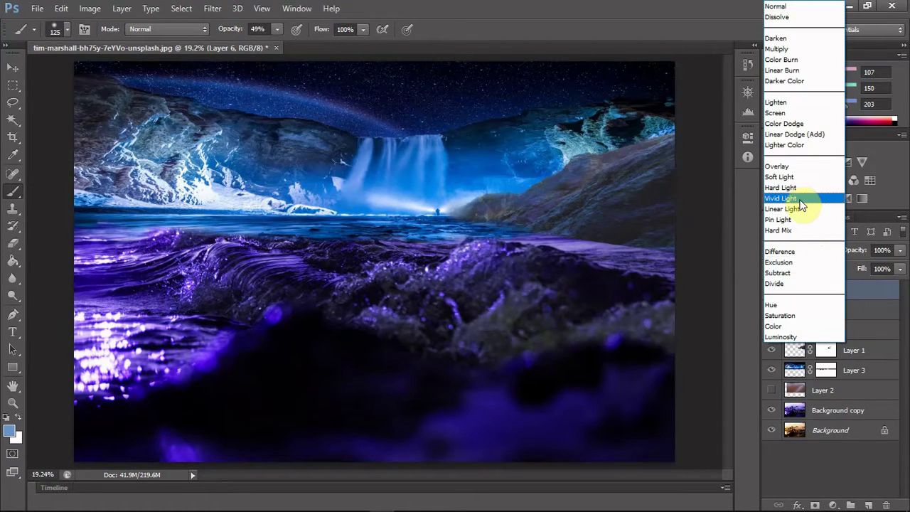
{"action": "left_click", "coordinate": [782, 167]}
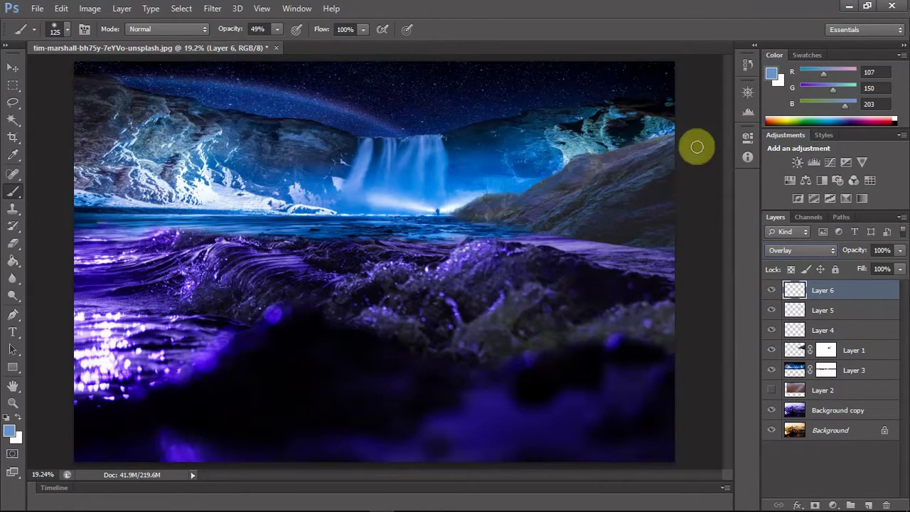
Step: Soften the mountains' base and ridge with black on Layer 1's mask and blend the waterline on Layer 3's mask
{"action": "left_click", "coordinate": [825, 349]}
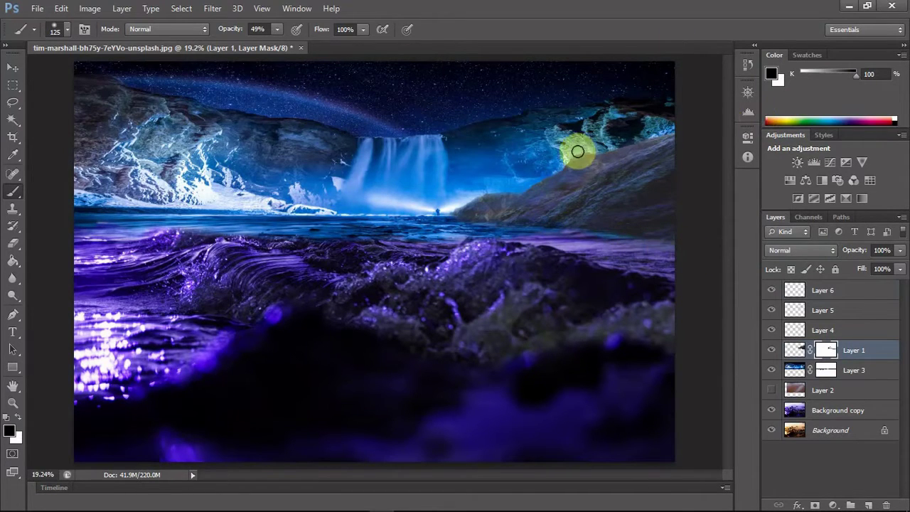
{"action": "left_click_drag", "start_coordinate": [576, 150], "coordinate": [652, 139]}
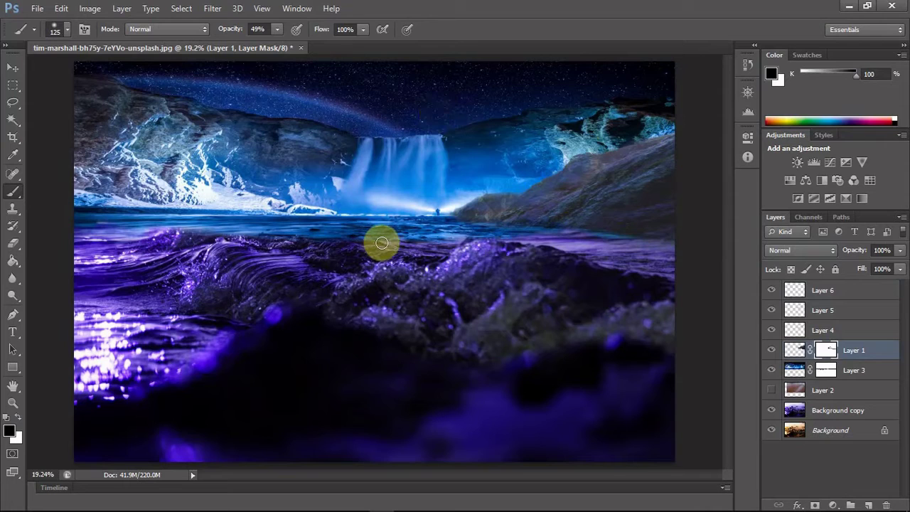
{"action": "left_click", "coordinate": [826, 369]}
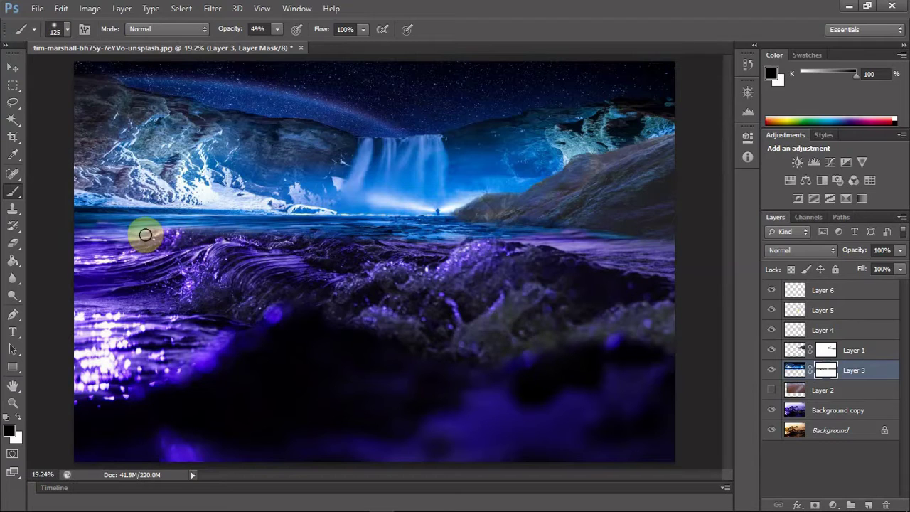
{"action": "left_click", "coordinate": [824, 349]}
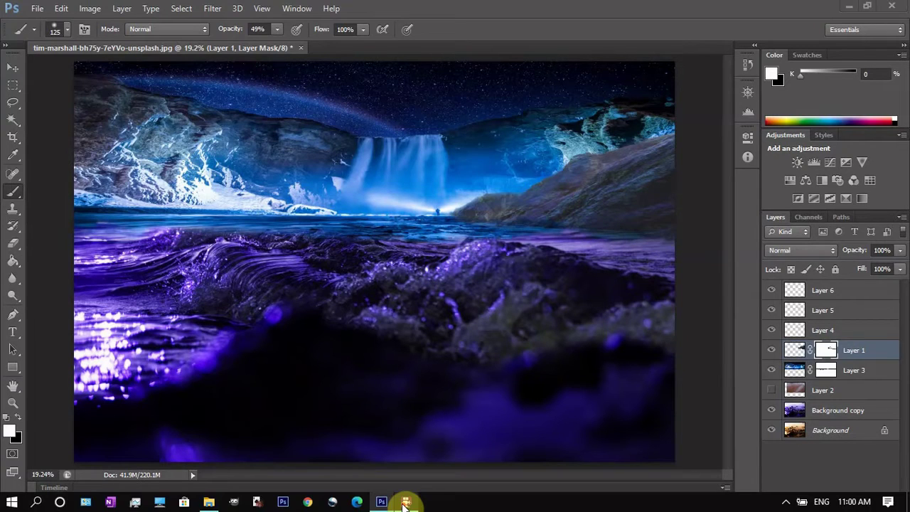
{"action": "left_click", "coordinate": [404, 503]}
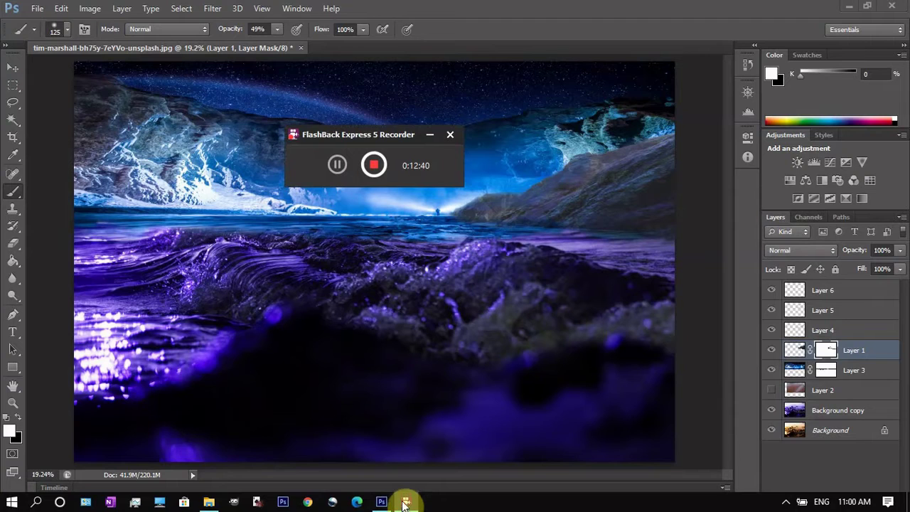
{"action": "left_click", "coordinate": [373, 165]}
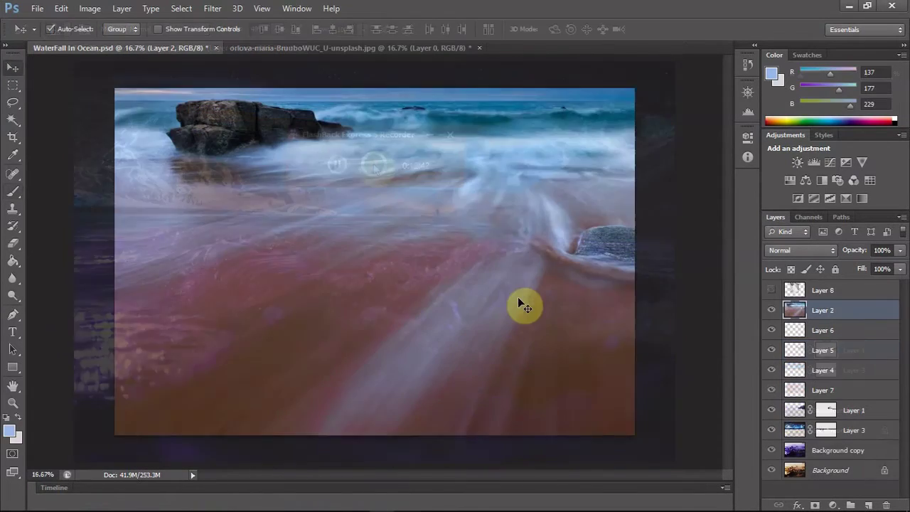
Step: Free-transform the beach photo on Layer 2 to fit the canvas, reducing its height to 70.03% and narrowing its width to the canvas edge
{"action": "key", "text": "ctrl+t"}
{"action": "key", "text": "ctrl+minus"}
{"action": "left_click_drag", "start_coordinate": [442, 67], "coordinate": [443, 156]}
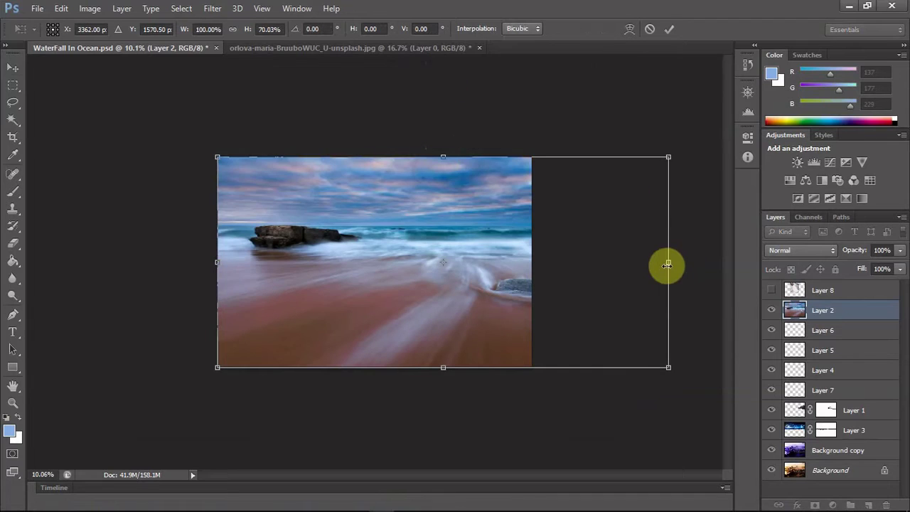
{"action": "left_click_drag", "start_coordinate": [668, 262], "coordinate": [531, 262]}
{"action": "key", "text": "Return"}
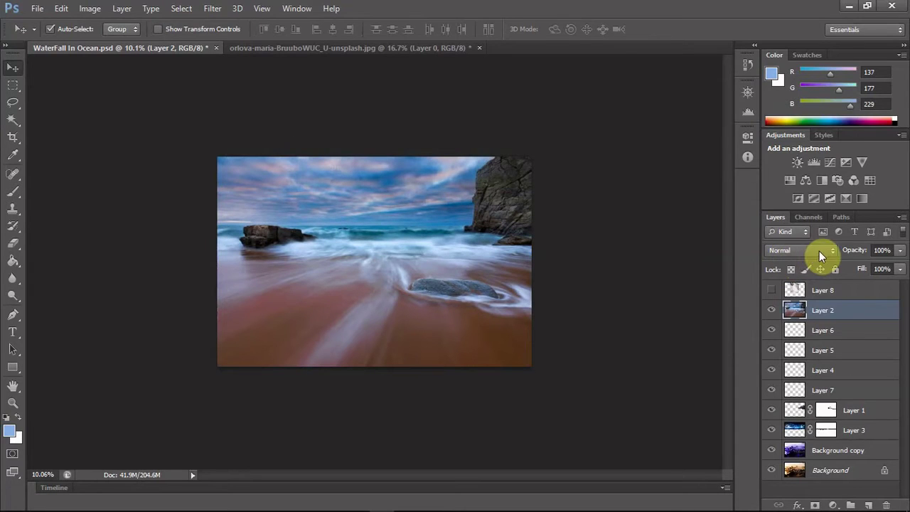
Step: Try blend modes on the beach photo from Overlay through Linear Dodge, Darker Color and Dissolve, and return it to Normal
{"action": "left_click", "coordinate": [818, 251]}
{"action": "left_click", "coordinate": [786, 176]}
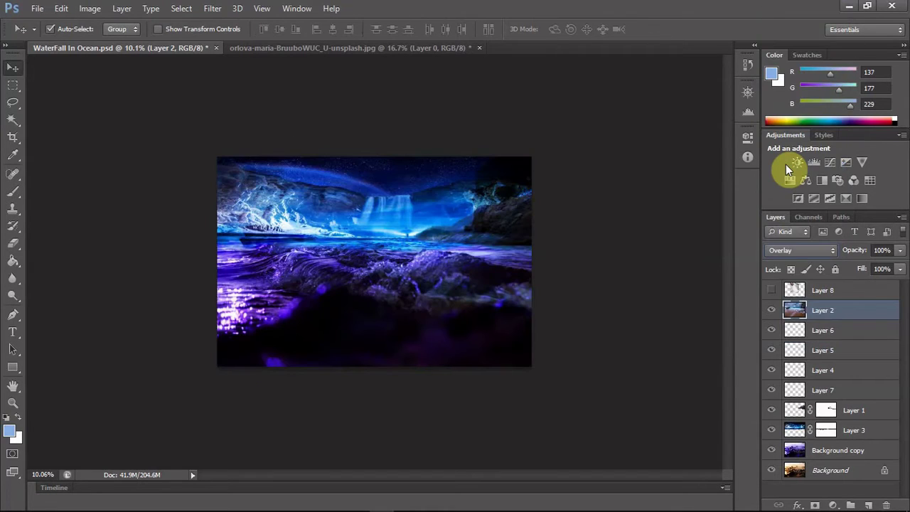
{"action": "key", "text": "Up"}
{"action": "key", "text": "Up"}
{"action": "key", "text": "Up"}
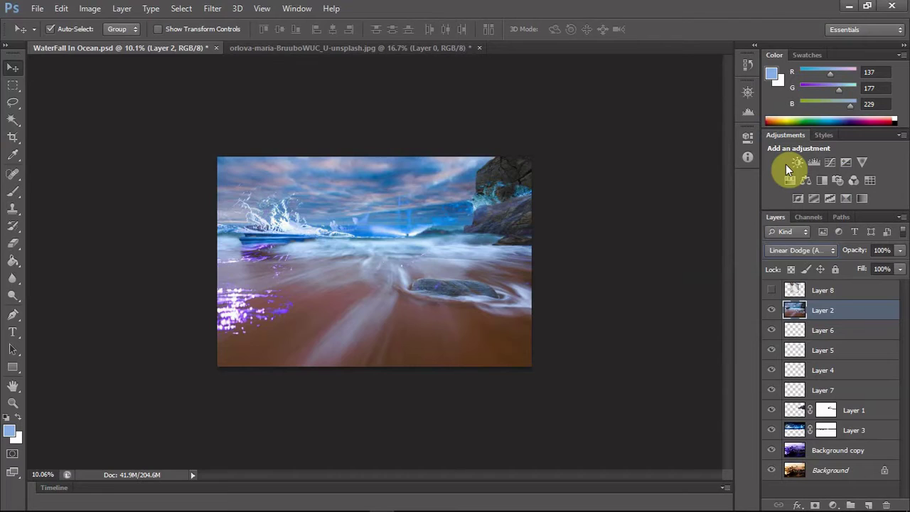
{"action": "key", "text": "Up"}
{"action": "key", "text": "Up"}
{"action": "key", "text": "Up"}
{"action": "key", "text": "Up"}
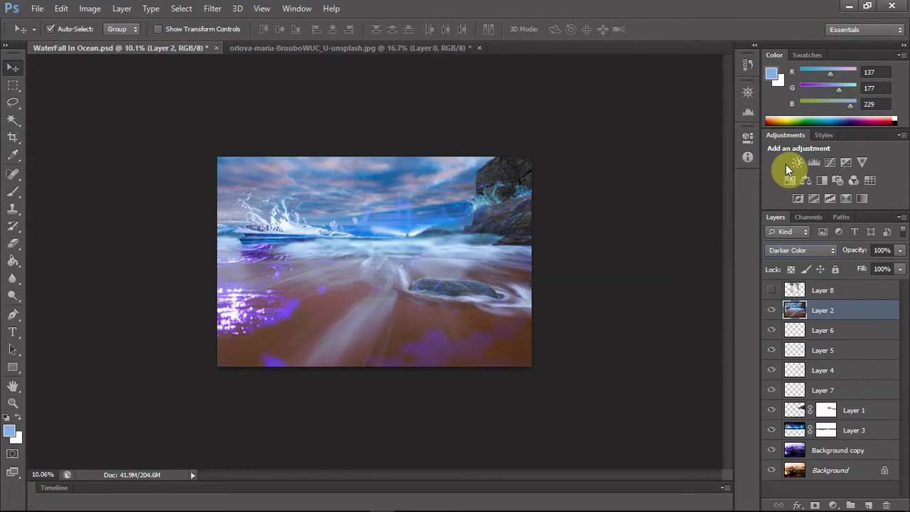
{"action": "key", "text": "Up"}
{"action": "key", "text": "Up"}
{"action": "key", "text": "Up"}
{"action": "key", "text": "Up"}
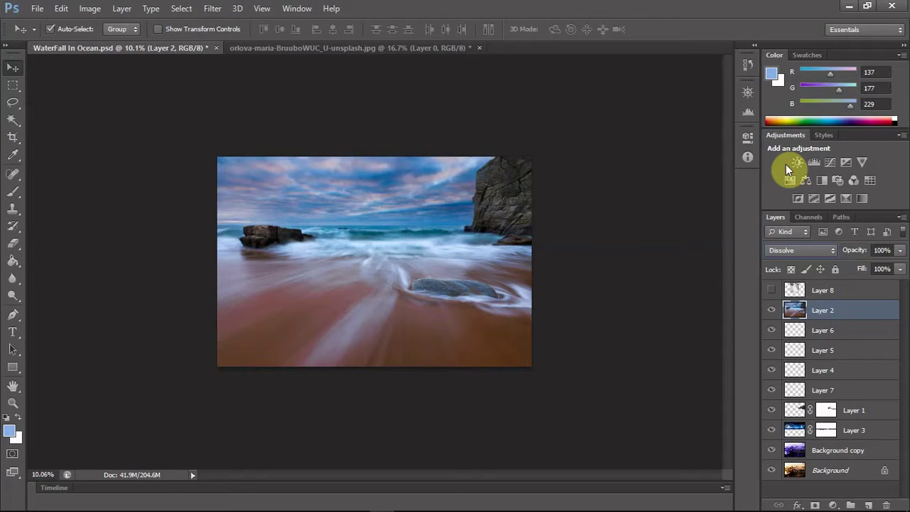
{"action": "key", "text": "Up"}
Step: Trace a Pen path around the dark rock at the waterline on the far side of the beach from the cliff
{"action": "key", "text": "z"}
{"action": "left_click", "coordinate": [291, 243]}
{"action": "left_click", "coordinate": [290, 242]}
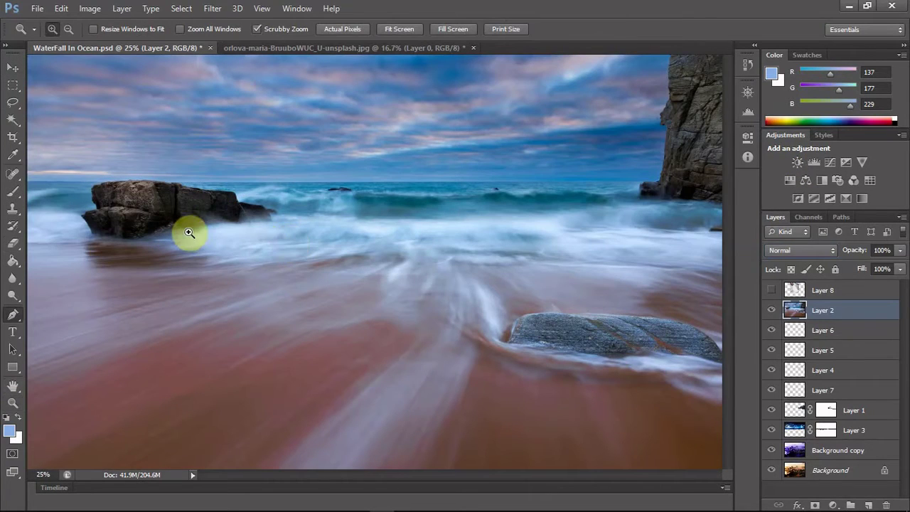
{"action": "key", "text": "p"}
{"action": "left_click", "coordinate": [122, 240]}
{"action": "left_click", "coordinate": [91, 233]}
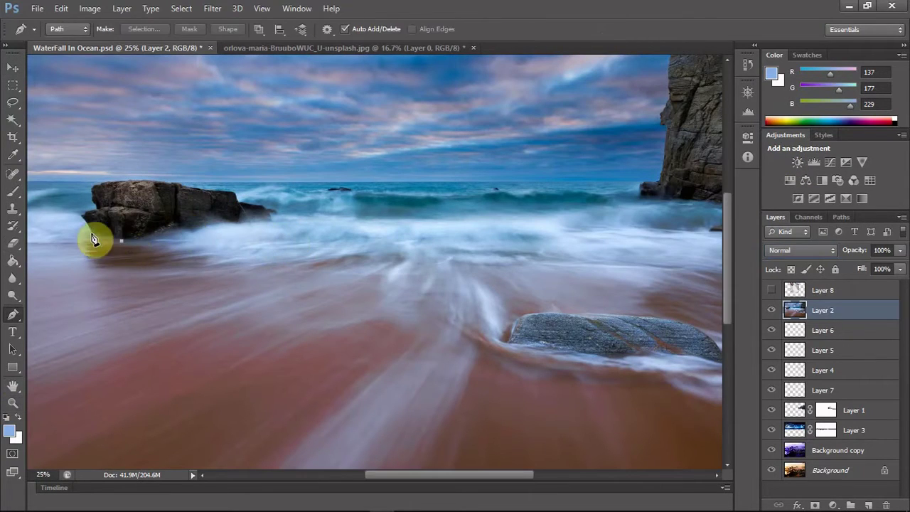
{"action": "left_click", "coordinate": [95, 179]}
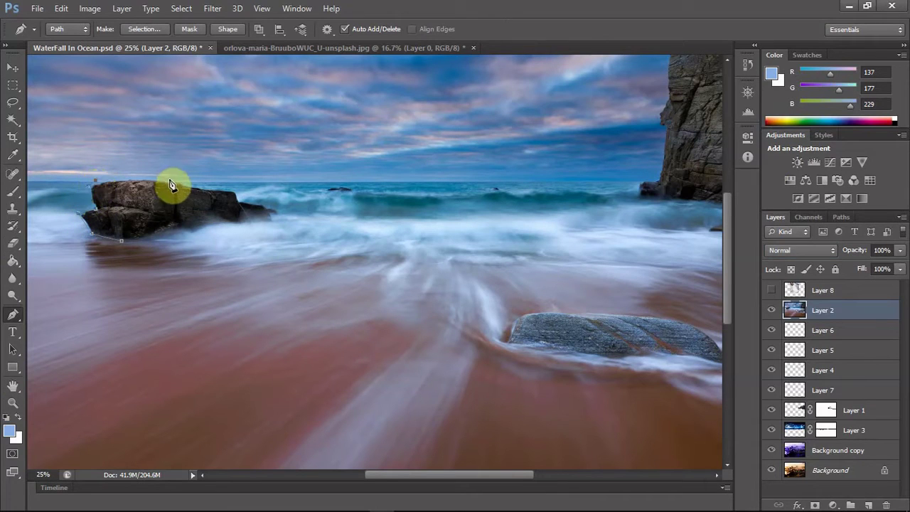
{"action": "left_click", "coordinate": [174, 181]}
{"action": "left_click", "coordinate": [197, 185]}
{"action": "left_click", "coordinate": [274, 211]}
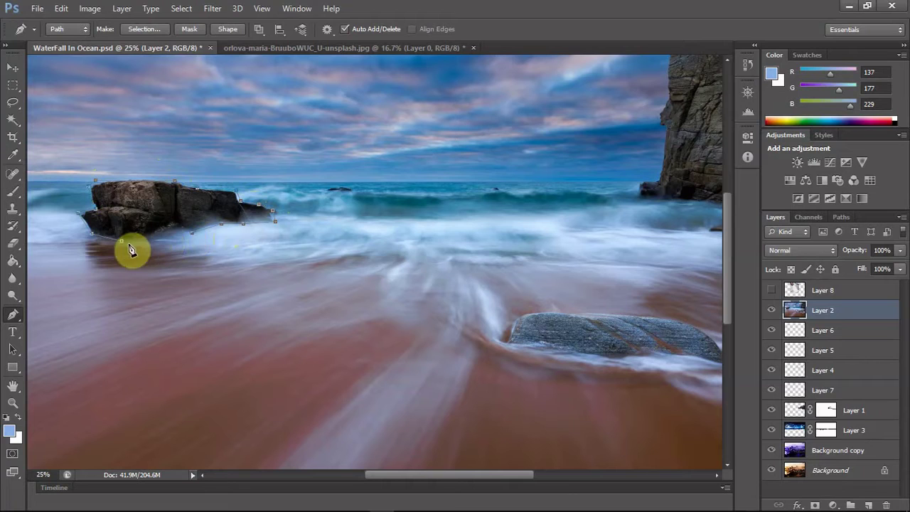
Step: Convert the rock path to a new anti-aliased selection with 0 px feather and copy the rock onto its own layer
{"action": "right_click", "coordinate": [183, 206]}
{"action": "left_click", "coordinate": [252, 265]}
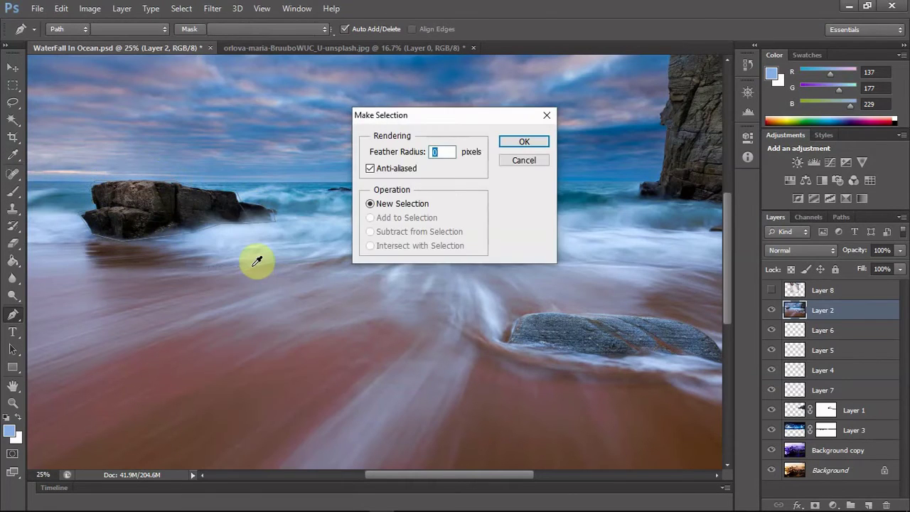
{"action": "key", "text": "Return"}
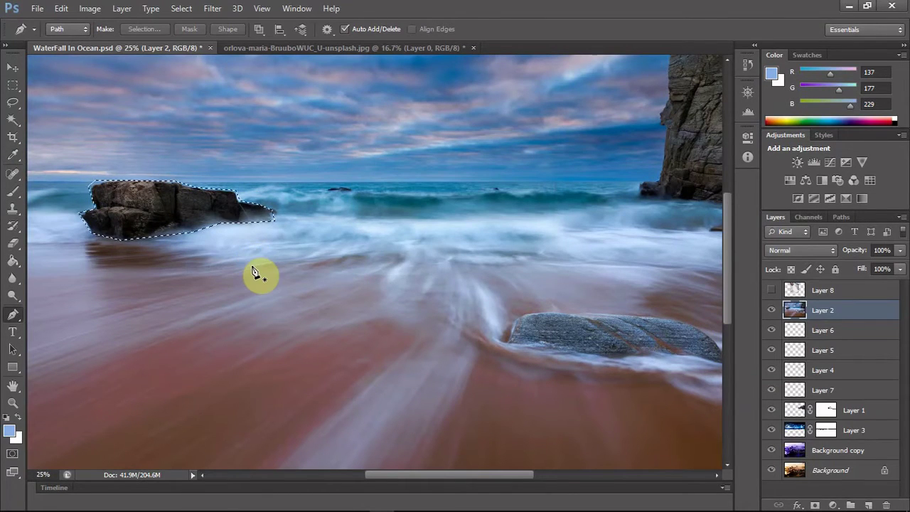
{"action": "key", "text": "ctrl+j"}
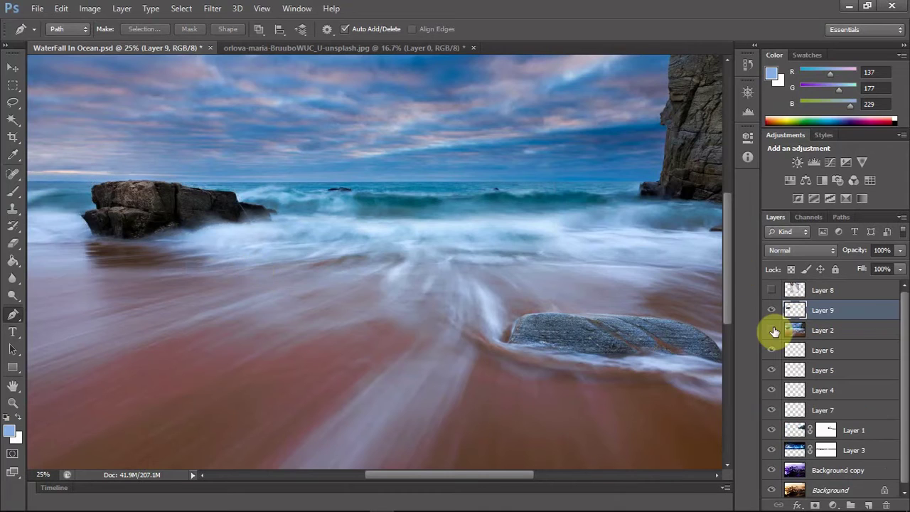
Step: Hide the beach photo on Layer 2 and add a layer mask to the copied rock's layer
{"action": "left_click", "coordinate": [771, 330]}
{"action": "left_click", "coordinate": [833, 504]}
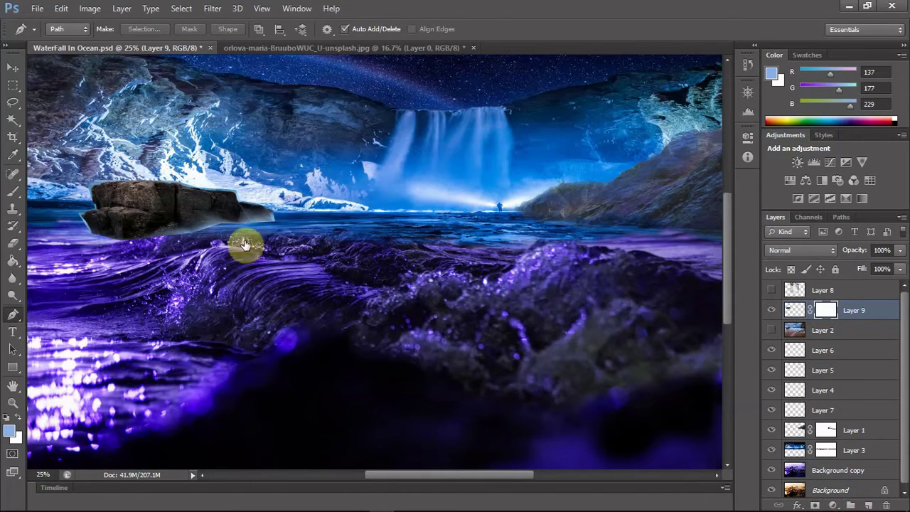
Step: Paint black on the rock layer's mask with a 49% opacity brush to soften the rock's edges into the water
{"action": "key", "text": "b"}
{"action": "key", "text": "d"}
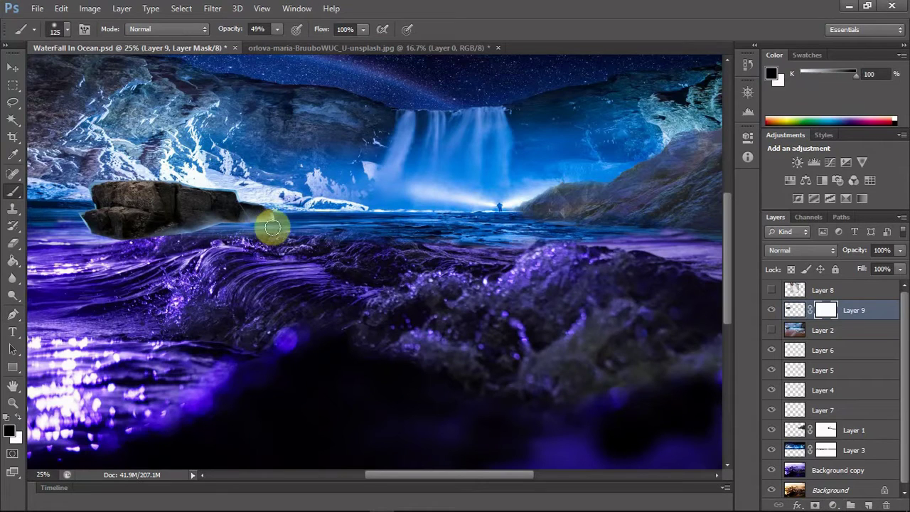
{"action": "mouse_move", "coordinate": [230, 226]}
{"action": "left_mouse_down"}
{"action": "mouse_move", "coordinate": [189, 237]}
{"action": "mouse_move", "coordinate": [195, 229]}
{"action": "mouse_move", "coordinate": [89, 239]}
{"action": "mouse_move", "coordinate": [81, 219]}
{"action": "mouse_move", "coordinate": [85, 240]}
{"action": "mouse_move", "coordinate": [88, 181]}
{"action": "mouse_move", "coordinate": [144, 172]}
{"action": "mouse_move", "coordinate": [217, 183]}
{"action": "left_mouse_up"}
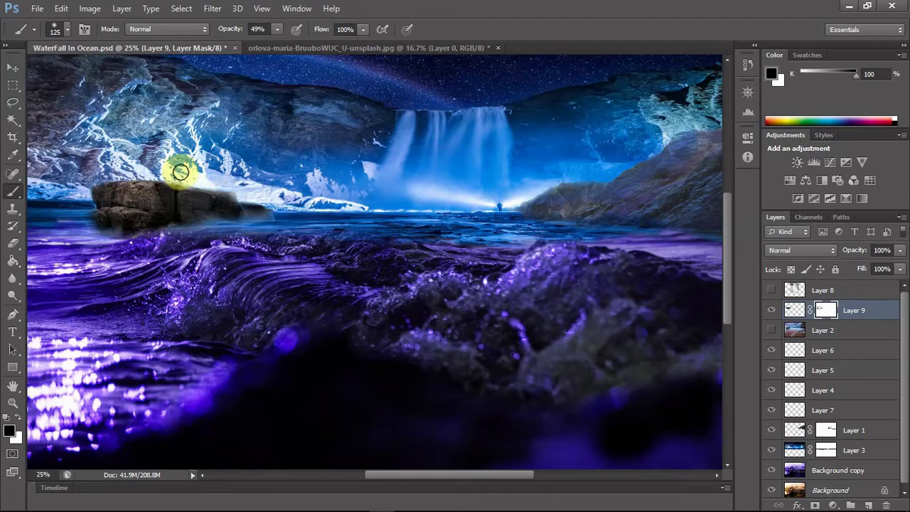
{"action": "left_click", "coordinate": [262, 199]}
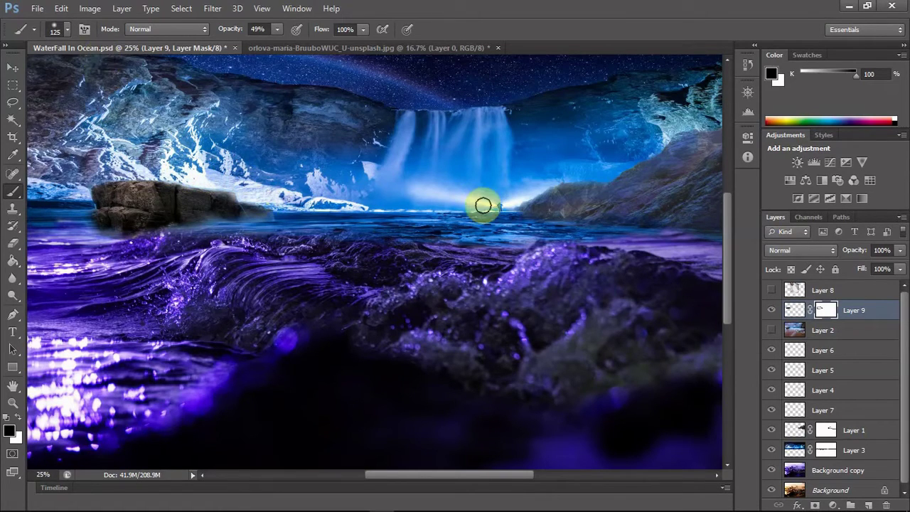
Step: Take up the Clone Stamp tool and add a new empty layer above the rock's layer
{"action": "left_click", "coordinate": [835, 470]}
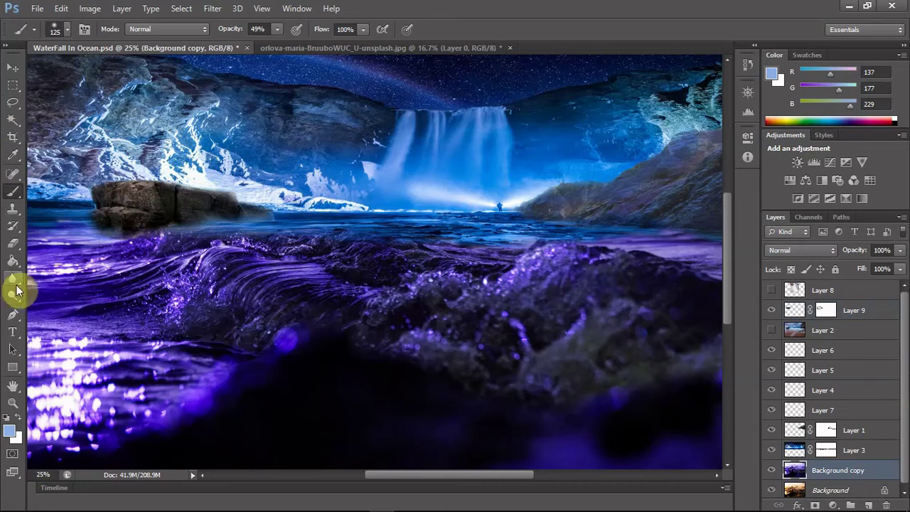
{"action": "left_click", "coordinate": [13, 208]}
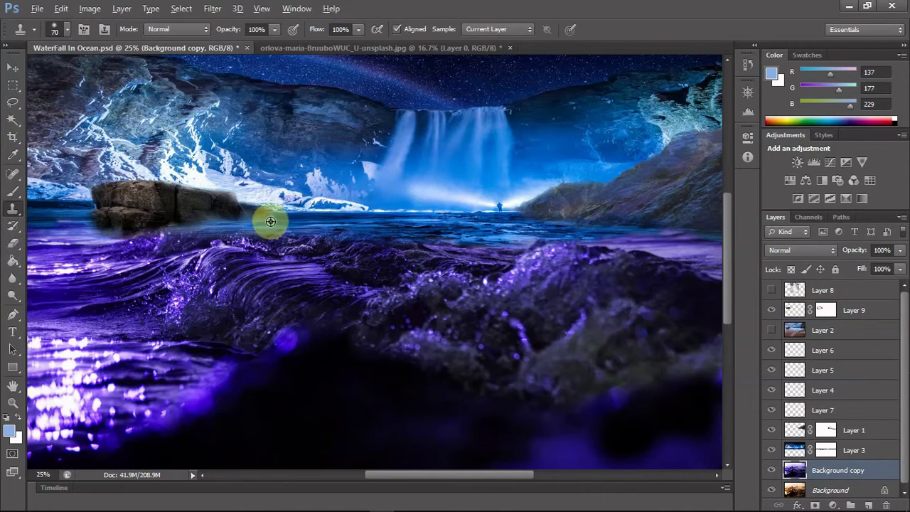
{"action": "left_click", "coordinate": [790, 310]}
{"action": "left_click", "coordinate": [867, 504]}
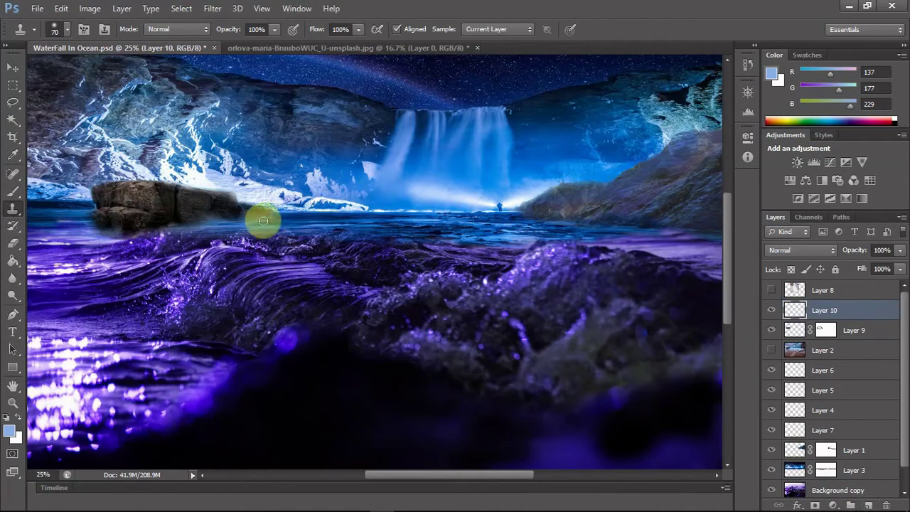
Step: Try cloning water around the rock's edge, switching between Background copy and Layer 9, and set the Clone Stamp opacity to 53%
{"action": "left_click", "coordinate": [842, 489]}
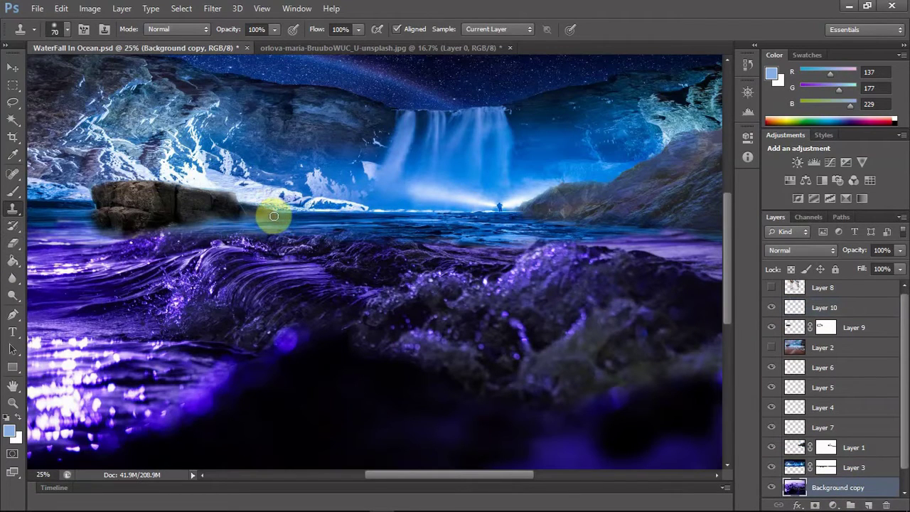
{"action": "left_click", "coordinate": [799, 330]}
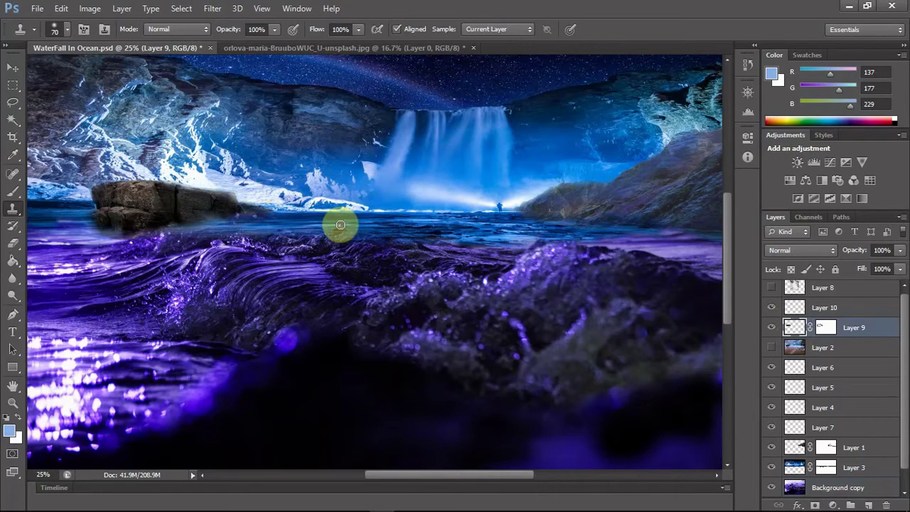
{"action": "left_click", "coordinate": [838, 488]}
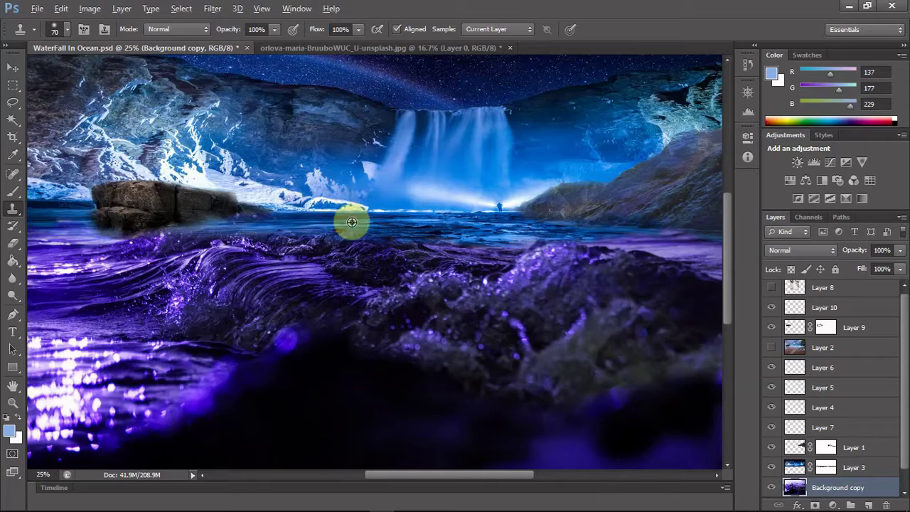
{"action": "key", "text": "alt+bracketright"}
{"action": "key", "text": "alt+bracketright"}
{"action": "key", "text": "alt+bracketright"}
{"action": "key", "text": "alt+bracketright"}
{"action": "key", "text": "alt+bracketright"}
{"action": "key", "text": "alt+bracketright"}
{"action": "key", "text": "alt+bracketright"}
{"action": "key", "text": "alt+bracketright"}
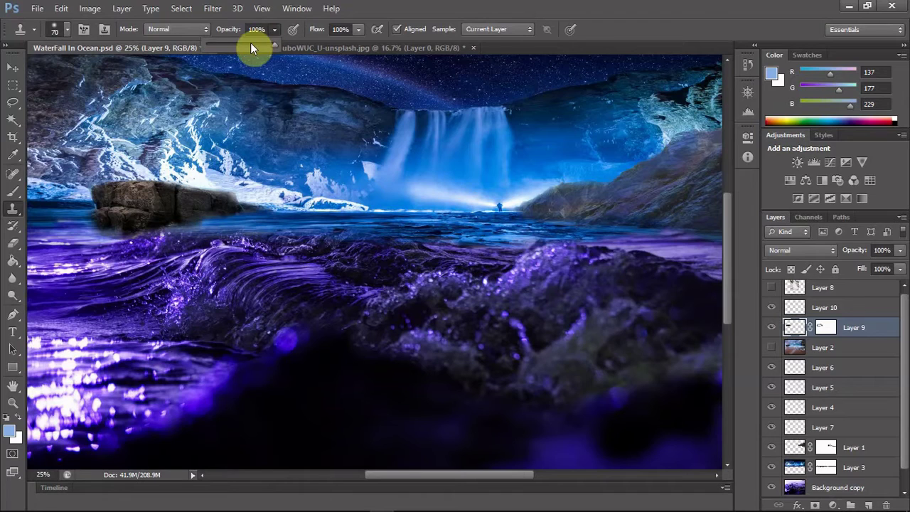
{"action": "left_click_drag", "start_coordinate": [250, 47], "coordinate": [242, 46]}
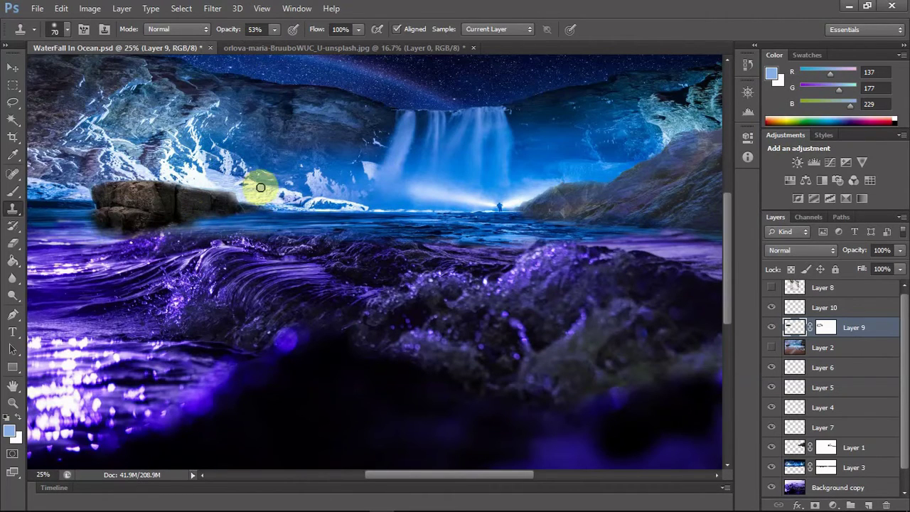
Step: Show the beach photo, copy a rectangular strip of foam beside the rock onto its own layer, and hide the photo again
{"action": "left_click", "coordinate": [794, 347]}
{"action": "left_click", "coordinate": [771, 346]}
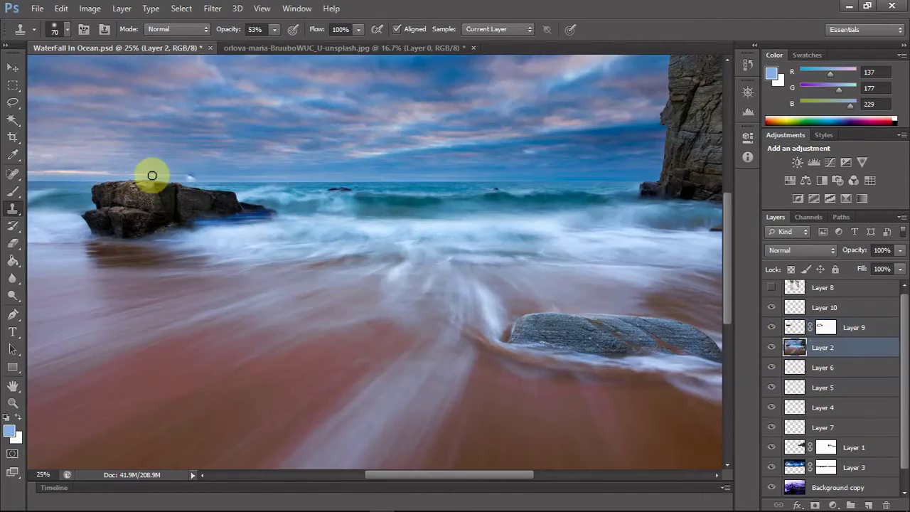
{"action": "key", "text": "m"}
{"action": "mouse_move", "coordinate": [202, 228]}
{"action": "left_mouse_down"}
{"action": "mouse_move", "coordinate": [269, 243]}
{"action": "mouse_move", "coordinate": [246, 222]}
{"action": "left_mouse_up"}
{"action": "key", "text": "ctrl+j"}
{"action": "left_click", "coordinate": [12, 67]}
{"action": "left_click", "coordinate": [771, 367]}
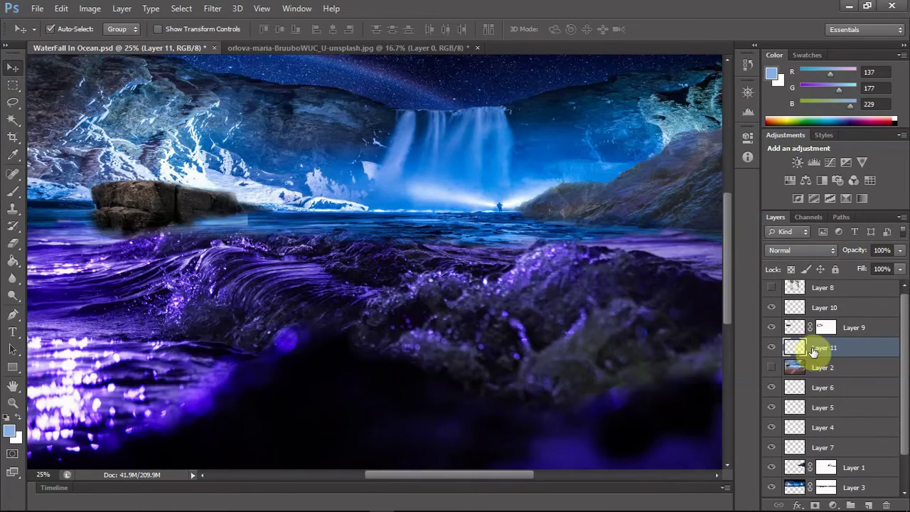
Step: Stack the foam strip above the rock's layer and tilt it along the rock's waterline with Free Transform
{"action": "left_click_drag", "start_coordinate": [812, 351], "coordinate": [815, 327]}
{"action": "key", "text": "ctrl+t"}
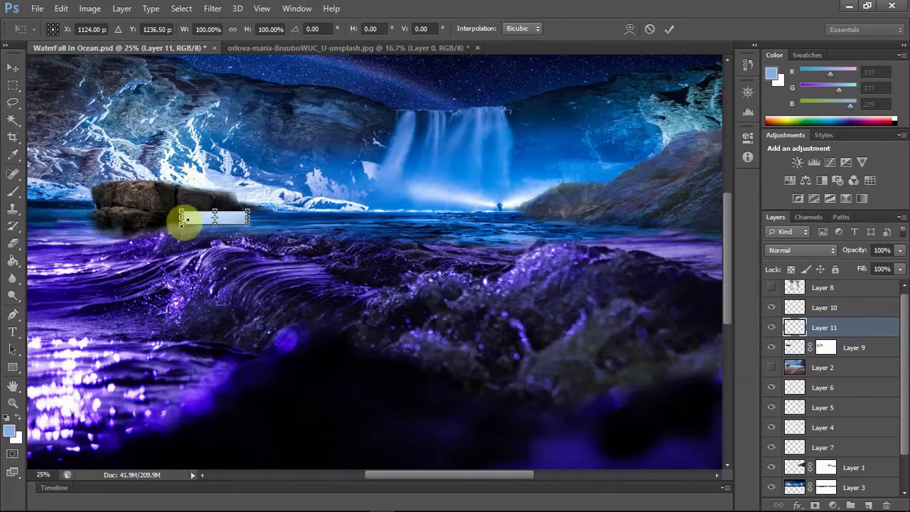
{"action": "left_click_drag", "start_coordinate": [258, 209], "coordinate": [215, 218]}
{"action": "key", "text": "Return"}
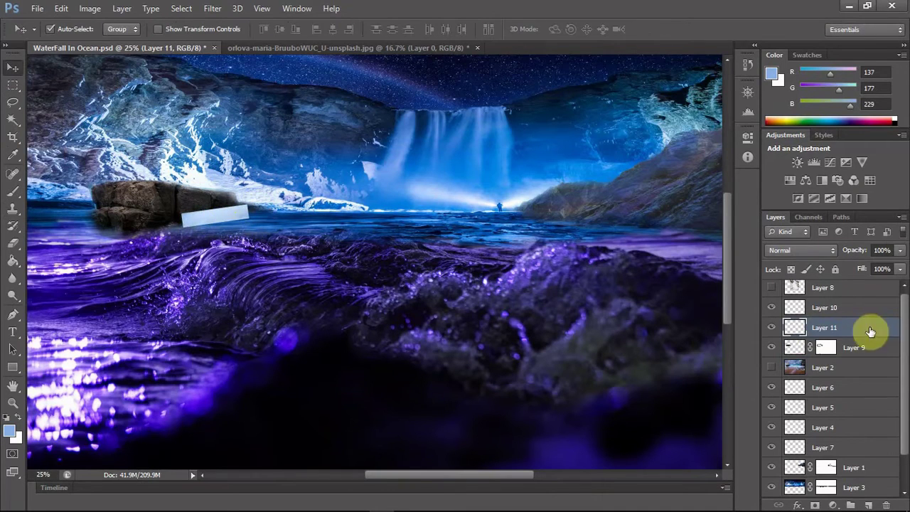
Step: Add a layer mask to the foam strip and brush black at 49% opacity along its edges to soften them
{"action": "left_click", "coordinate": [814, 504]}
{"action": "key", "text": "d"}
{"action": "key", "text": "b"}
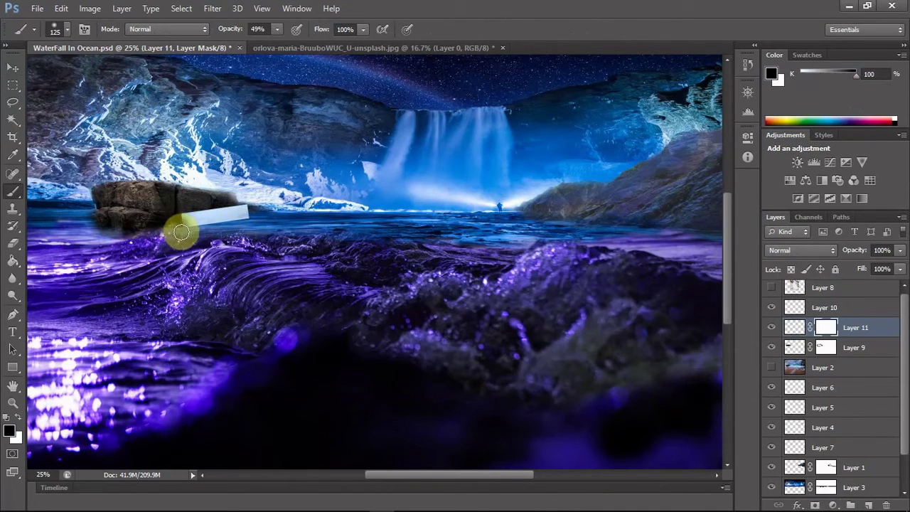
{"action": "mouse_move", "coordinate": [180, 232]}
{"action": "left_mouse_down"}
{"action": "mouse_move", "coordinate": [177, 208]}
{"action": "mouse_move", "coordinate": [248, 199]}
{"action": "mouse_move", "coordinate": [248, 216]}
{"action": "mouse_move", "coordinate": [229, 200]}
{"action": "mouse_move", "coordinate": [208, 199]}
{"action": "mouse_move", "coordinate": [255, 207]}
{"action": "mouse_move", "coordinate": [250, 228]}
{"action": "mouse_move", "coordinate": [236, 199]}
{"action": "mouse_move", "coordinate": [180, 207]}
{"action": "mouse_move", "coordinate": [209, 231]}
{"action": "mouse_move", "coordinate": [193, 235]}
{"action": "mouse_move", "coordinate": [239, 226]}
{"action": "left_mouse_up"}
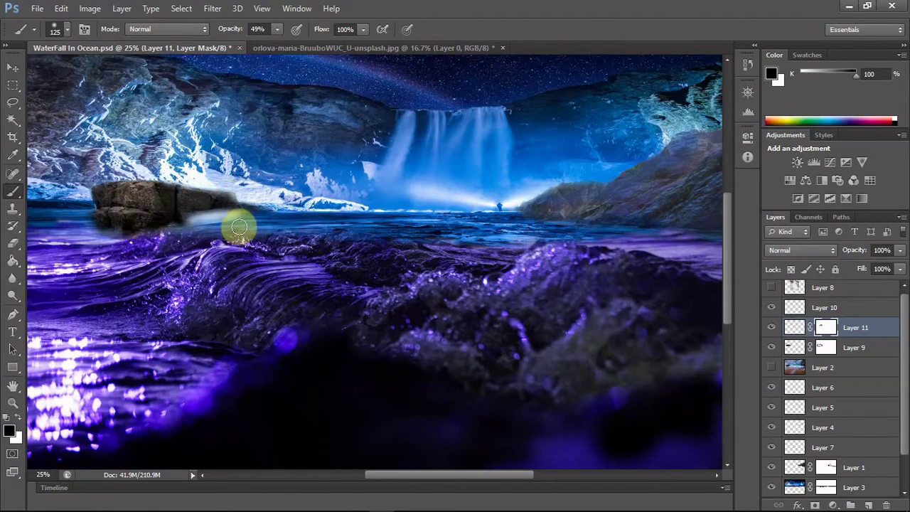
Step: Warp the foam strip so it follows the rock's lower edge
{"action": "left_click", "coordinate": [13, 67]}
{"action": "key", "text": "ctrl+t"}
{"action": "right_click", "coordinate": [234, 218]}
{"action": "left_click", "coordinate": [265, 322]}
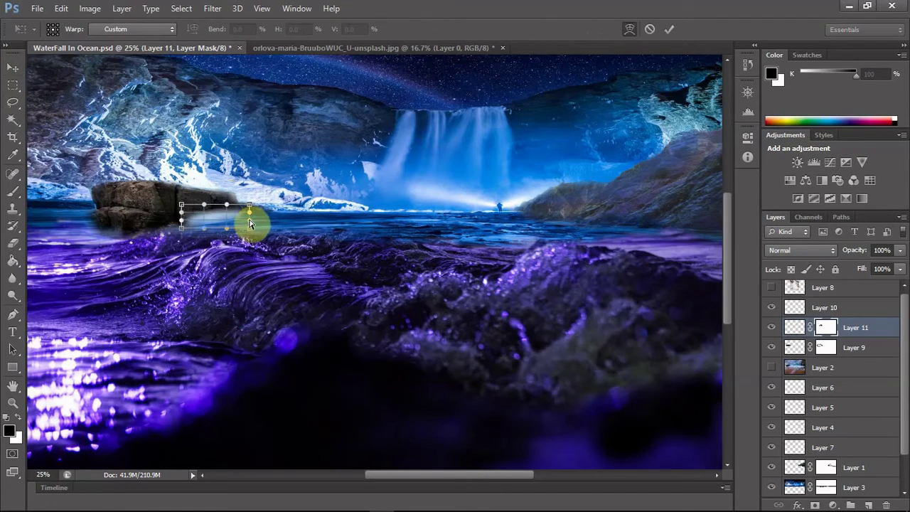
{"action": "left_click_drag", "start_coordinate": [179, 205], "coordinate": [169, 234]}
{"action": "key", "text": "Return"}
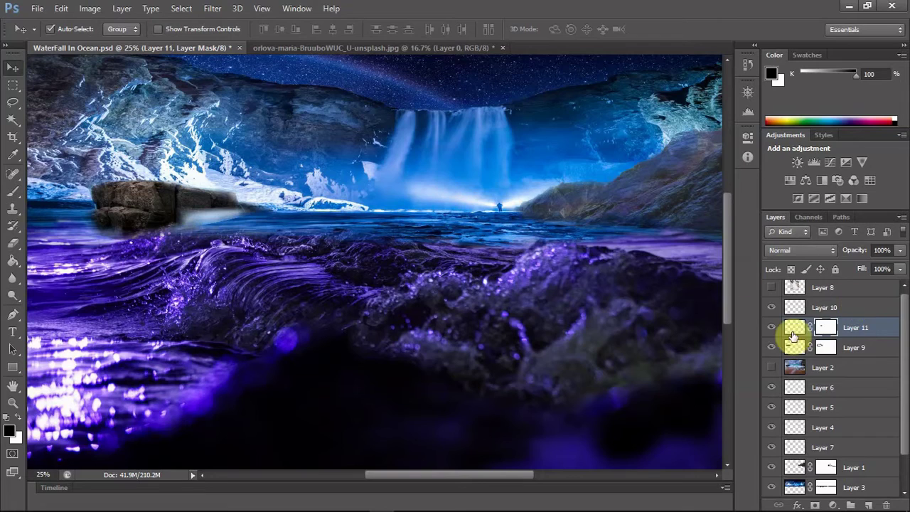
Step: Set the foam strip's blend mode to Linear Dodge (Add) and refine its mask with the black brush
{"action": "left_click", "coordinate": [793, 335]}
{"action": "left_click", "coordinate": [825, 250]}
{"action": "left_click", "coordinate": [797, 167]}
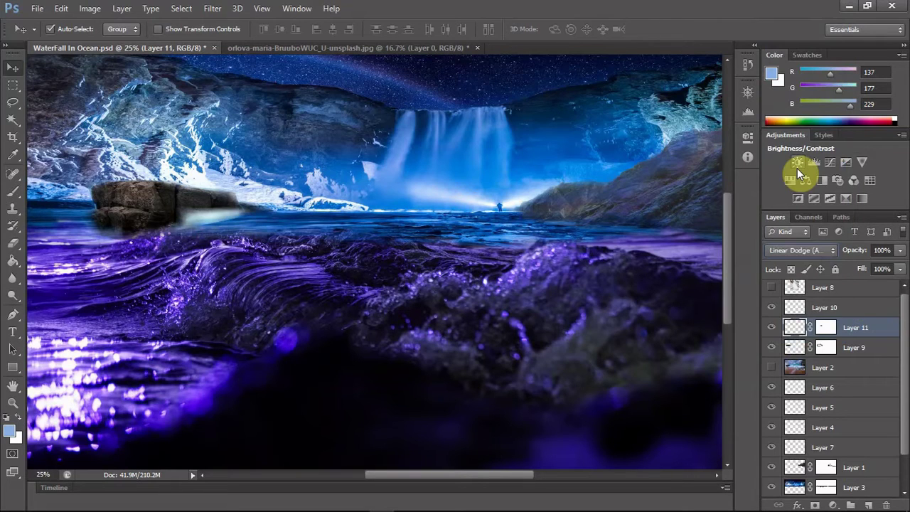
{"action": "left_click", "coordinate": [825, 327]}
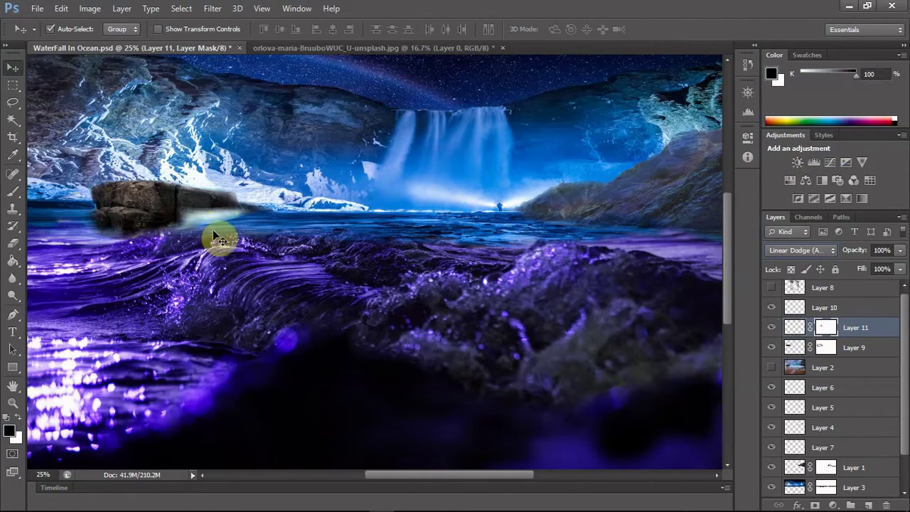
{"action": "key", "text": "b"}
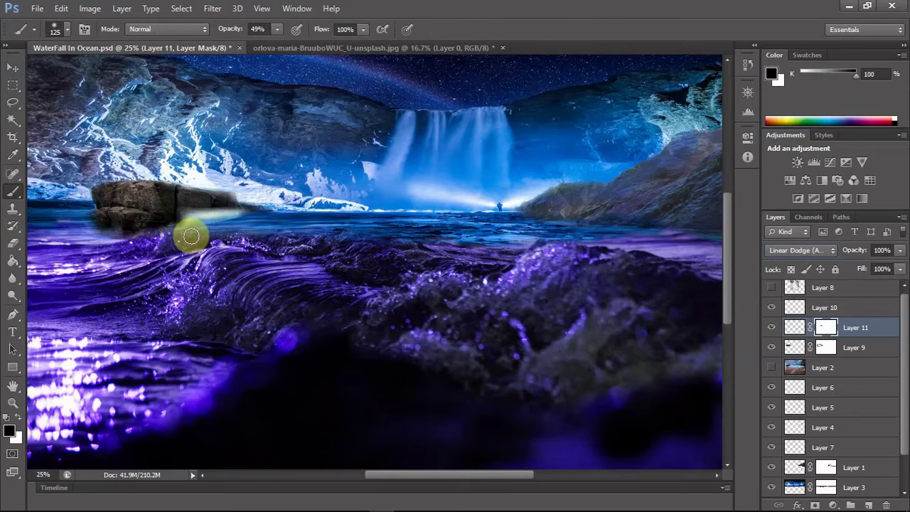
Step: Duplicate the foam strip further along the base of the rock and blend the copy by painting black on its mask
{"action": "left_click", "coordinate": [12, 67]}
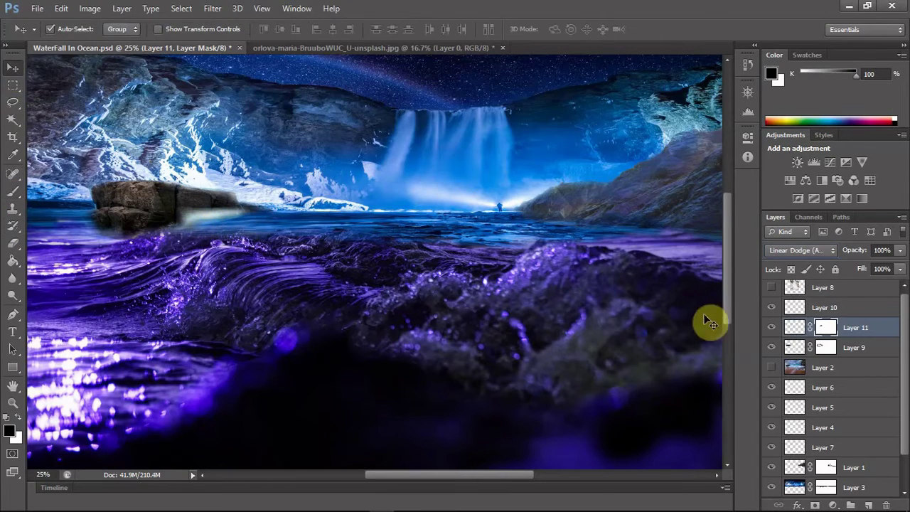
{"action": "left_click_drag", "start_coordinate": [710, 322], "coordinate": [153, 227]}
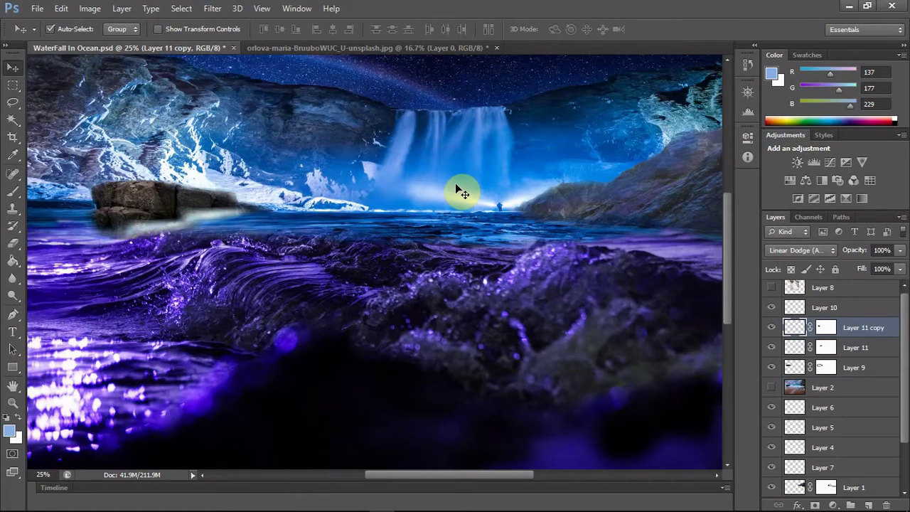
{"action": "left_click", "coordinate": [826, 328]}
{"action": "key", "text": "b"}
{"action": "key", "text": "d"}
{"action": "key", "text": "x"}
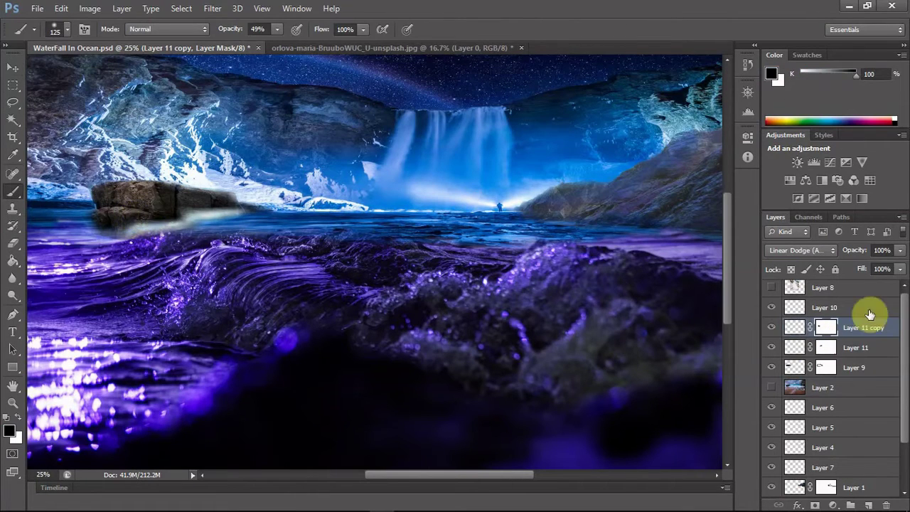
Step: Compare blend modes on the duplicated foam strip, starting from Lighter Color, and set it to Screen
{"action": "left_click", "coordinate": [799, 250]}
{"action": "left_click", "coordinate": [790, 113]}
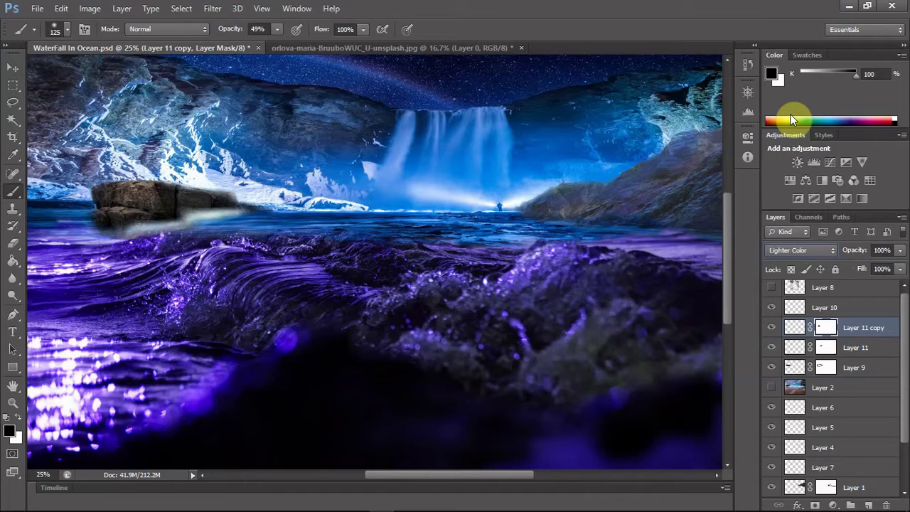
{"action": "key", "text": "Down"}
{"action": "key", "text": "Up"}
{"action": "key", "text": "Down"}
{"action": "key", "text": "Up"}
{"action": "key", "text": "Down"}
{"action": "key", "text": "Up"}
{"action": "key", "text": "Up"}
{"action": "key", "text": "Up"}
{"action": "key", "text": "Up"}
Step: Duplicate the foam strip again at the rock's outer end and warp it to curve around that corner
{"action": "key", "text": "v"}
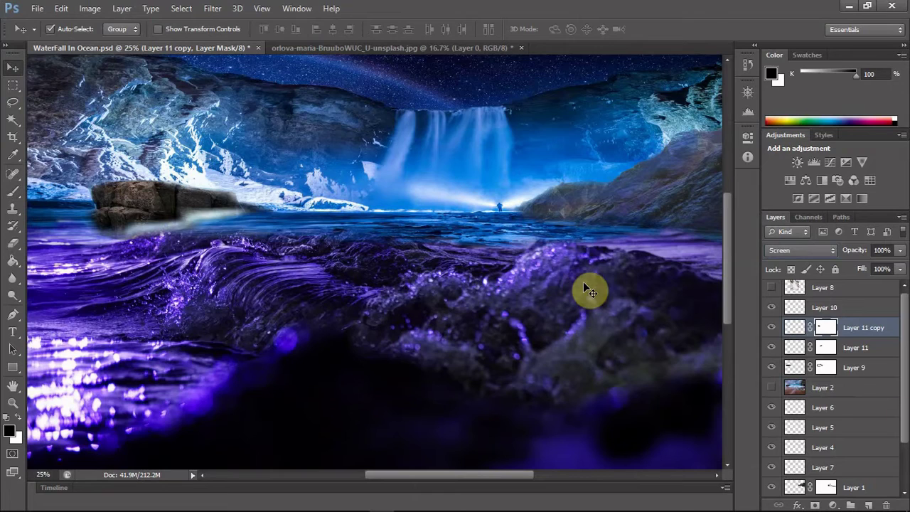
{"action": "mouse_move", "coordinate": [589, 288]}
{"action": "left_mouse_down"}
{"action": "mouse_move", "coordinate": [138, 230]}
{"action": "mouse_move", "coordinate": [114, 236]}
{"action": "mouse_move", "coordinate": [125, 261]}
{"action": "mouse_move", "coordinate": [142, 262]}
{"action": "left_mouse_up"}
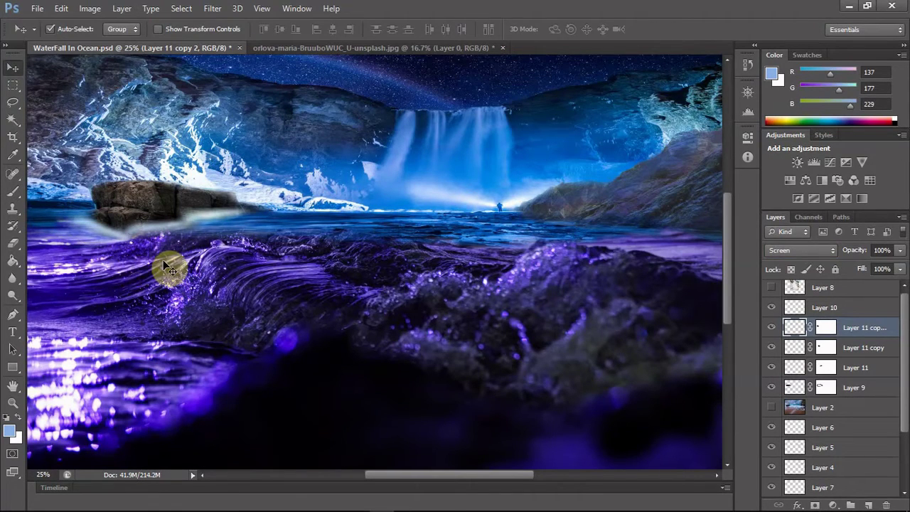
{"action": "key", "text": "ctrl+t"}
{"action": "right_click", "coordinate": [115, 229]}
{"action": "left_click", "coordinate": [152, 284]}
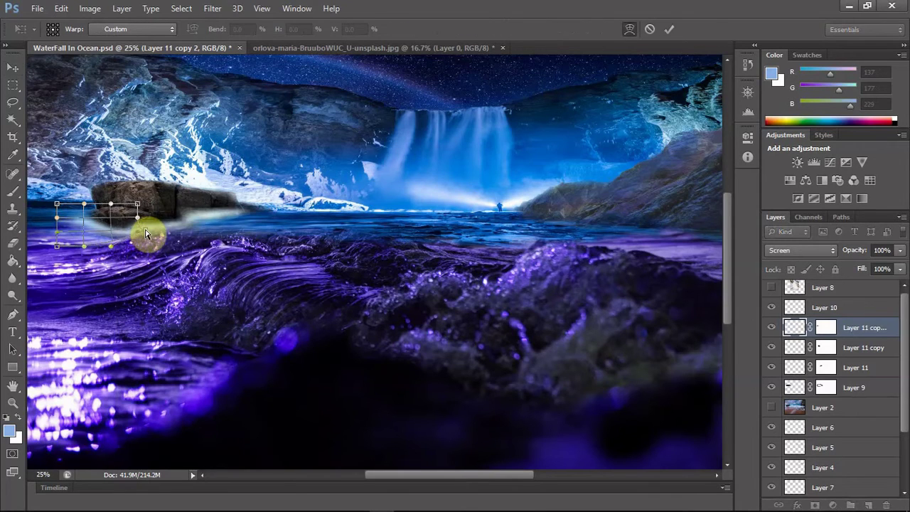
{"action": "left_click_drag", "start_coordinate": [57, 205], "coordinate": [75, 187]}
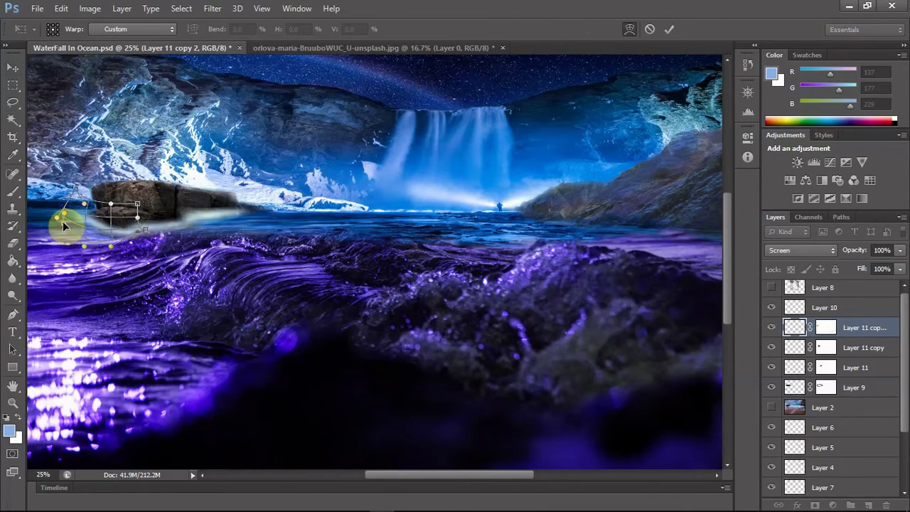
{"action": "key", "text": "Return"}
Step: Paint black on the newest foam copy's mask at 49% opacity to fade its edges into the water
{"action": "left_click", "coordinate": [825, 326]}
{"action": "key", "text": "b"}
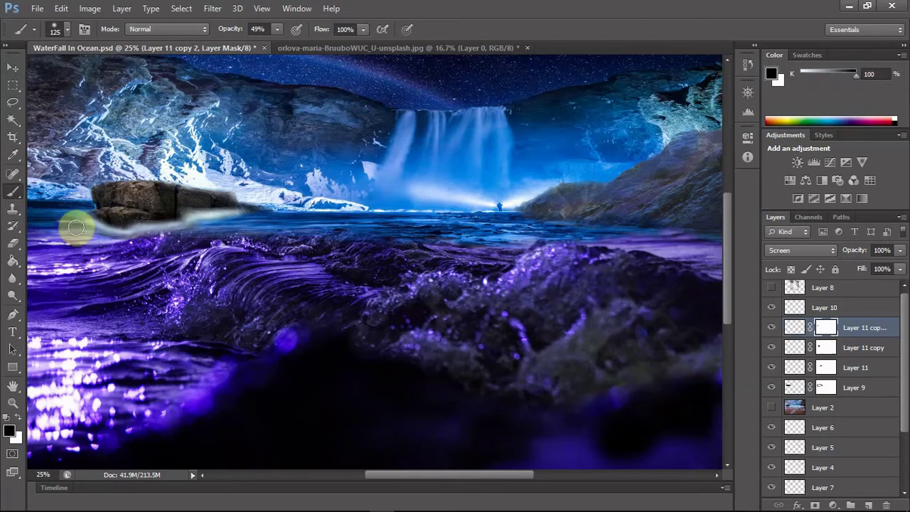
{"action": "right_click", "coordinate": [852, 328]}
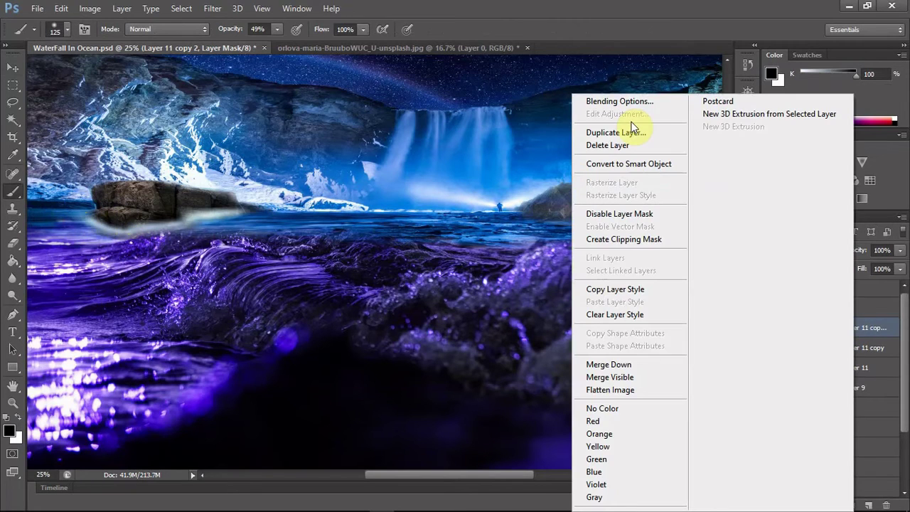
Step: Apply Motion Blur with a -81° angle and 10 px distance to the newest foam copy's mask
{"action": "left_click", "coordinate": [234, 10]}
{"action": "left_click", "coordinate": [213, 8]}
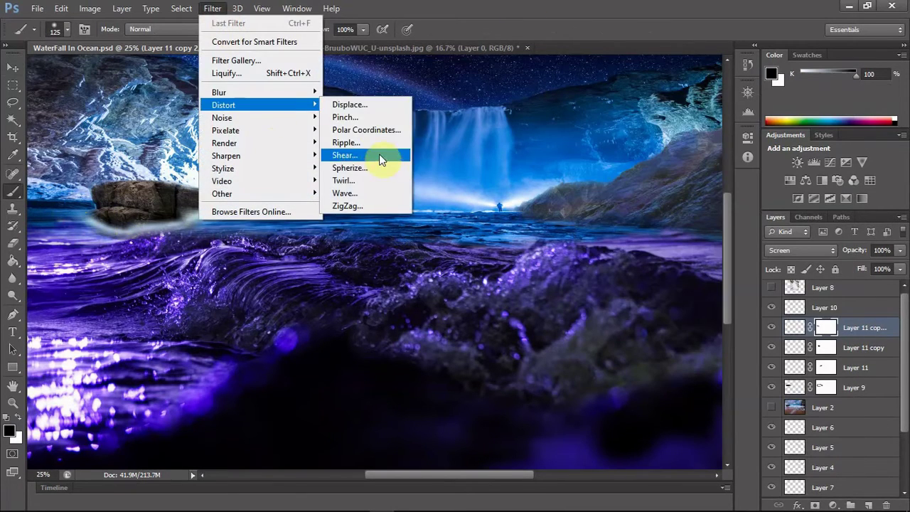
{"action": "mouse_move", "coordinate": [298, 93]}
{"action": "left_click", "coordinate": [356, 186]}
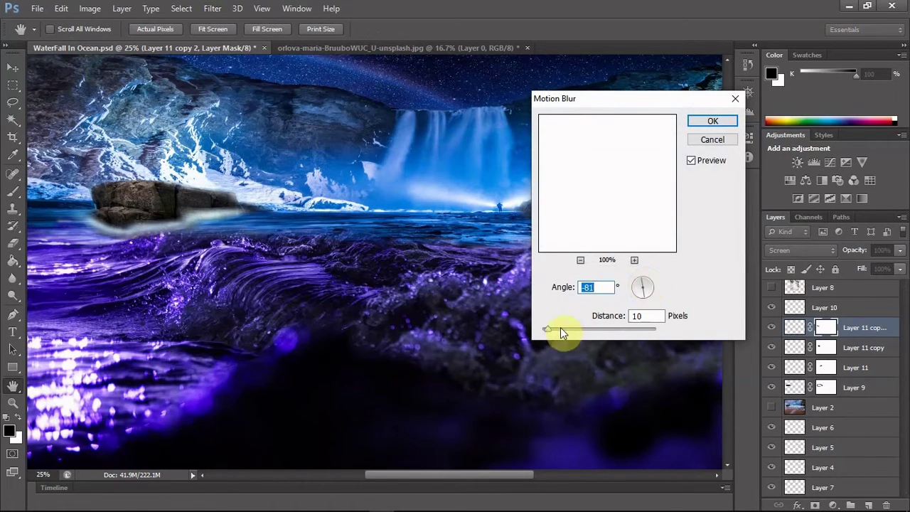
{"action": "left_click", "coordinate": [713, 121]}
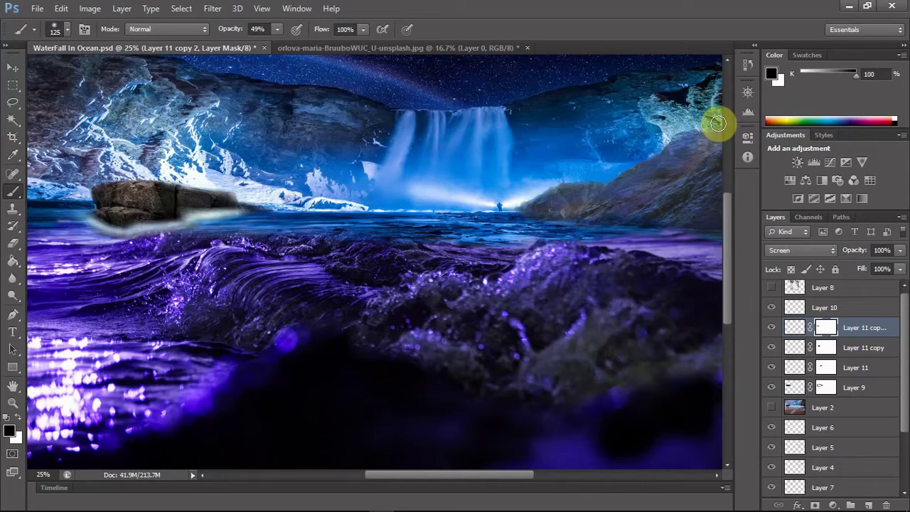
{"action": "left_click", "coordinate": [794, 387]}
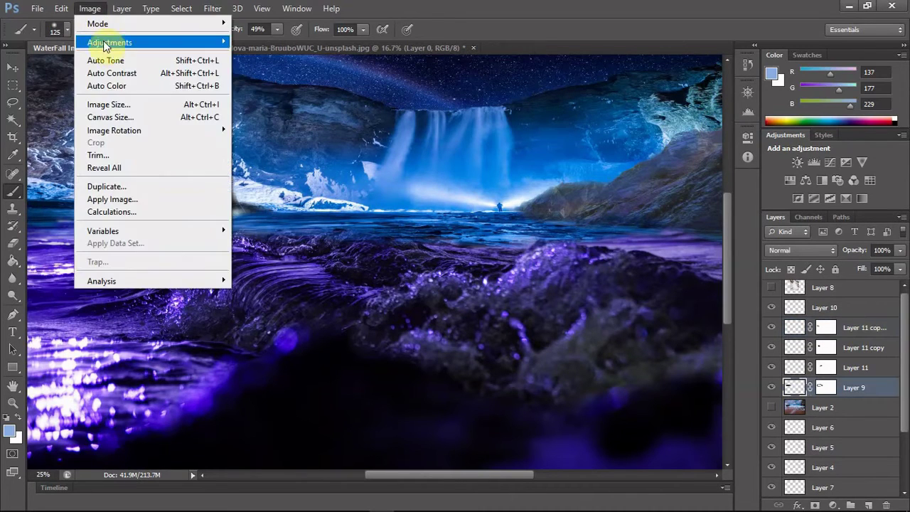
{"action": "left_click", "coordinate": [90, 9]}
{"action": "mouse_move", "coordinate": [110, 42]}
{"action": "left_click", "coordinate": [287, 117]}
{"action": "left_click_drag", "start_coordinate": [550, 200], "coordinate": [495, 204]}
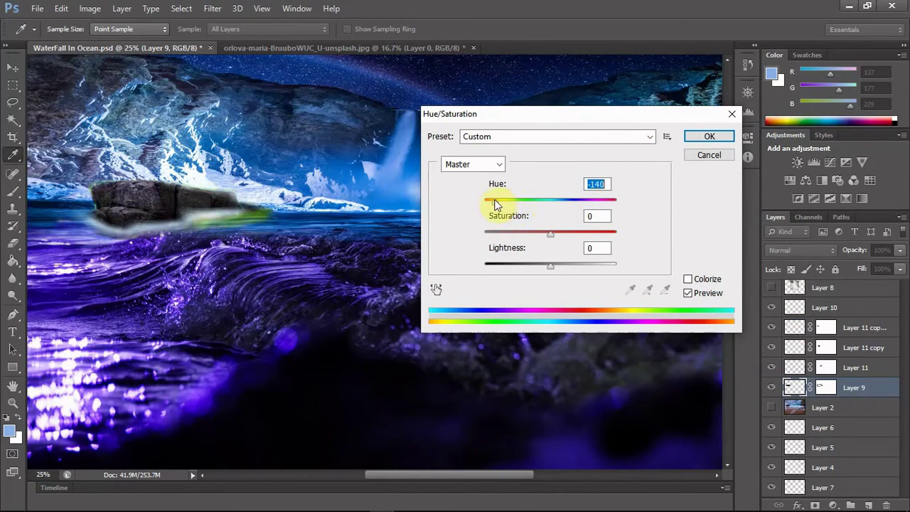
{"action": "left_click", "coordinate": [708, 154]}
{"action": "key", "text": "b"}
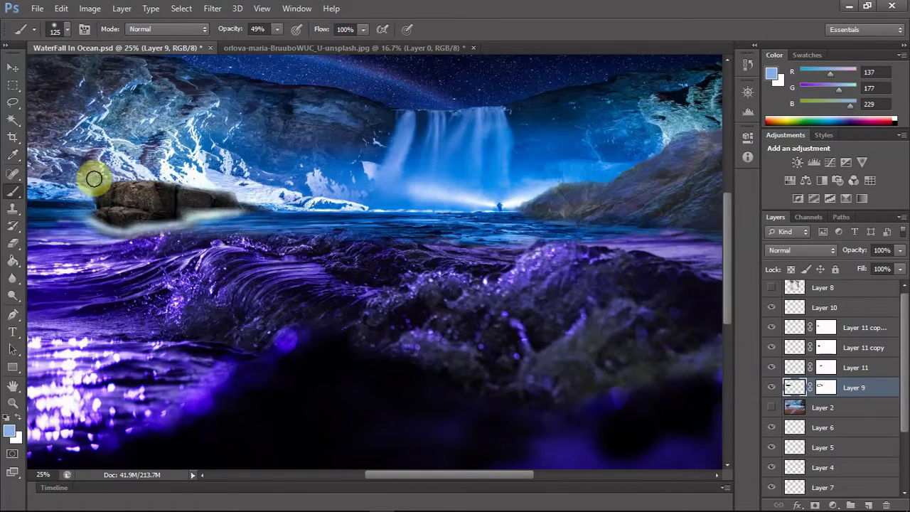
Step: Smudge the newest foam copy at 70% strength around the rock's outer end
{"action": "left_click", "coordinate": [794, 328]}
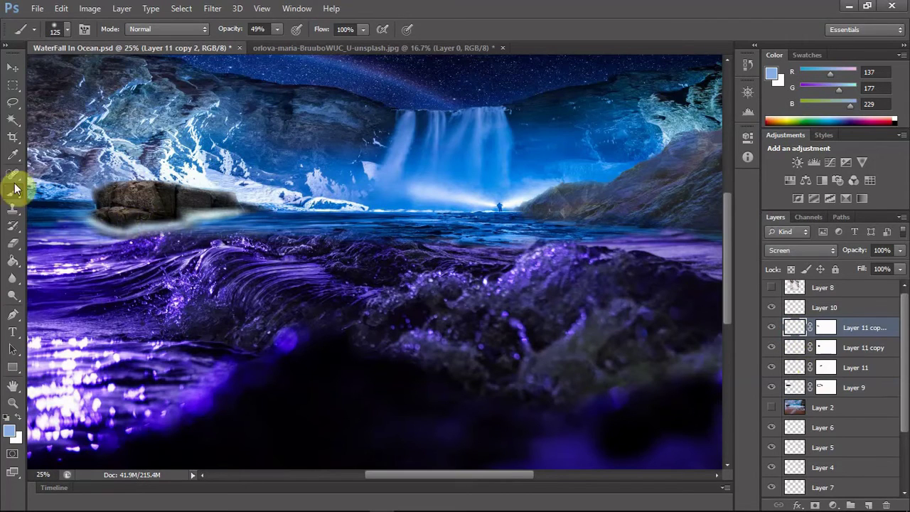
{"action": "left_click", "coordinate": [19, 278]}
{"action": "left_click", "coordinate": [71, 301]}
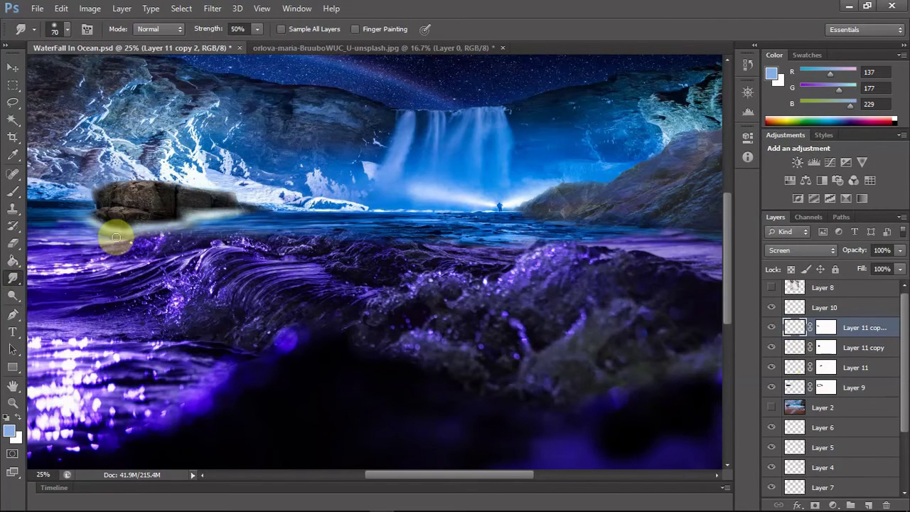
{"action": "left_click_drag", "start_coordinate": [270, 47], "coordinate": [271, 47]}
{"action": "mouse_move", "coordinate": [81, 221]}
{"action": "left_mouse_down"}
{"action": "mouse_move", "coordinate": [113, 231]}
{"action": "mouse_move", "coordinate": [163, 210]}
{"action": "mouse_move", "coordinate": [99, 221]}
{"action": "mouse_move", "coordinate": [120, 235]}
{"action": "mouse_move", "coordinate": [89, 238]}
{"action": "mouse_move", "coordinate": [96, 230]}
{"action": "mouse_move", "coordinate": [138, 239]}
{"action": "mouse_move", "coordinate": [111, 214]}
{"action": "left_mouse_up"}
{"action": "left_click", "coordinate": [14, 280]}
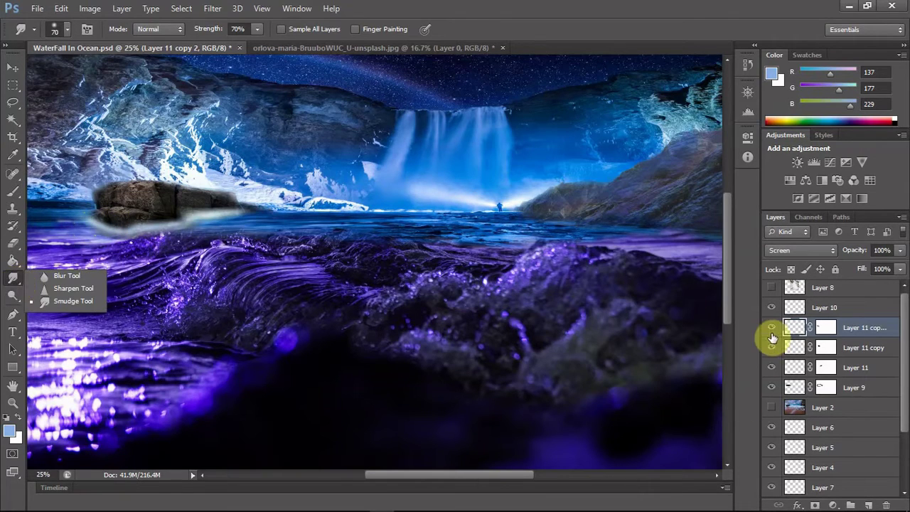
Step: Hide the newest foam copy and tilt the first foam copy counterclockwise along the rock's base
{"action": "left_click_drag", "start_coordinate": [771, 327], "coordinate": [771, 347]}
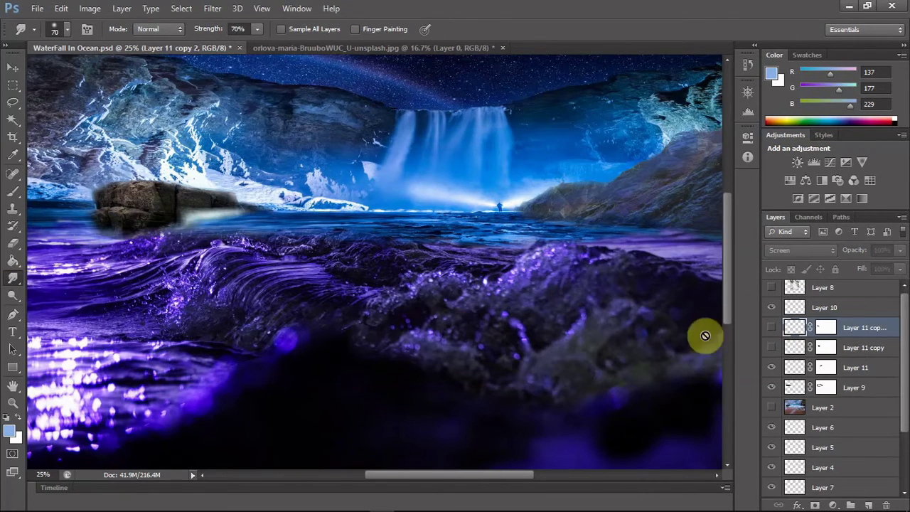
{"action": "left_click", "coordinate": [771, 346]}
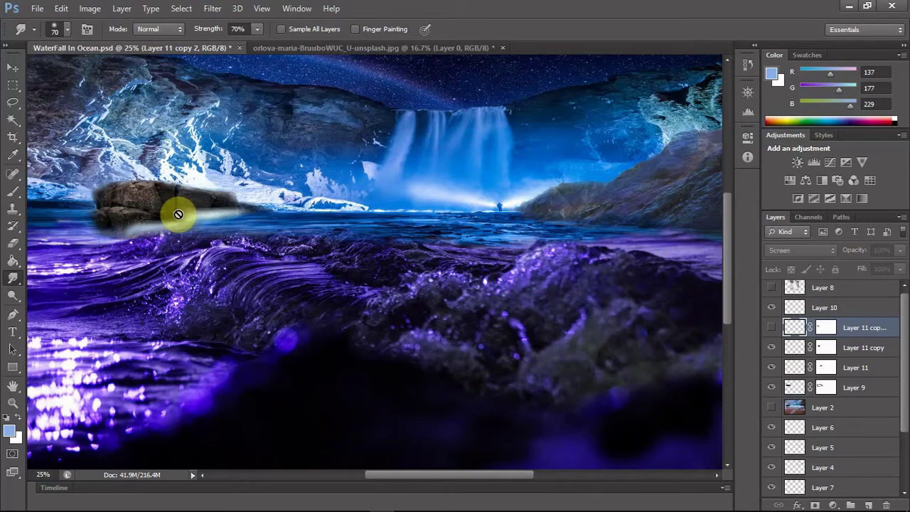
{"action": "left_click", "coordinate": [849, 348]}
{"action": "key", "text": "ctrl+t"}
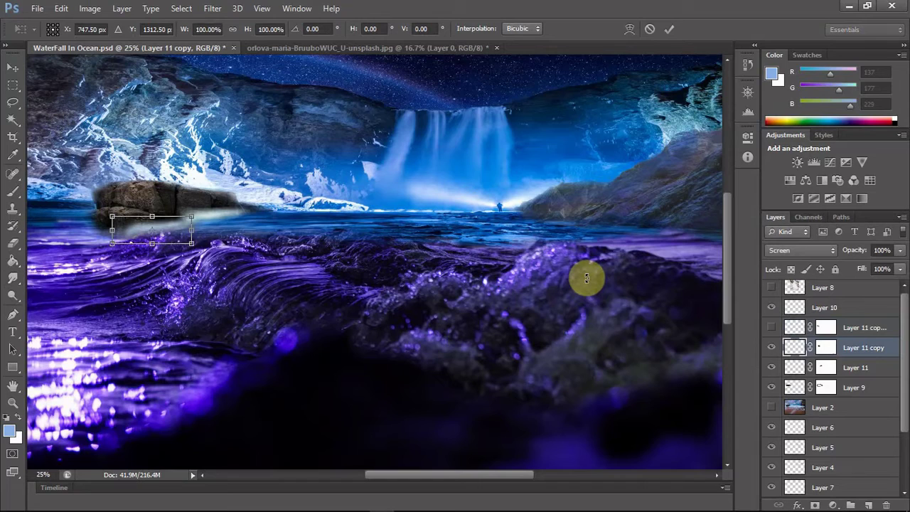
{"action": "left_click_drag", "start_coordinate": [254, 240], "coordinate": [203, 248]}
{"action": "key", "text": "Return"}
{"action": "key", "text": "r"}
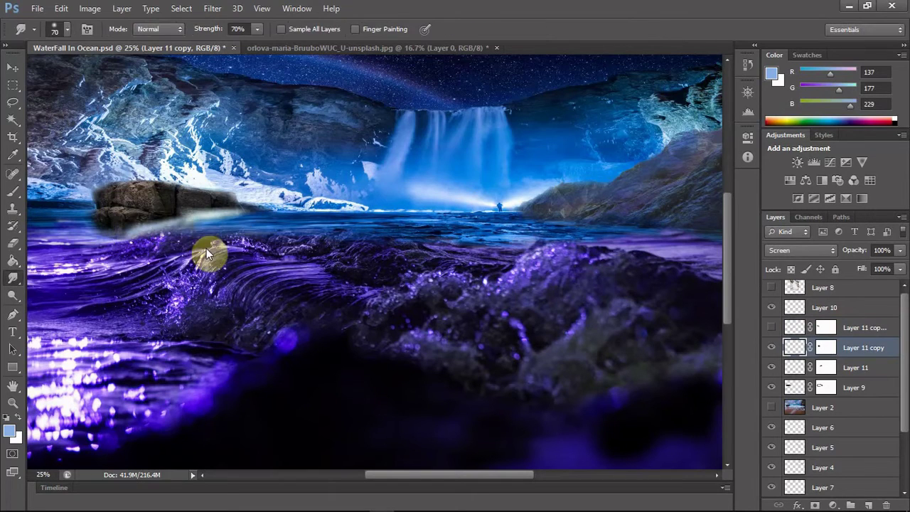
Step: Warp the first foam copy against the rock's lower edge and rotate it counterclockwise to follow the base
{"action": "key", "text": "v"}
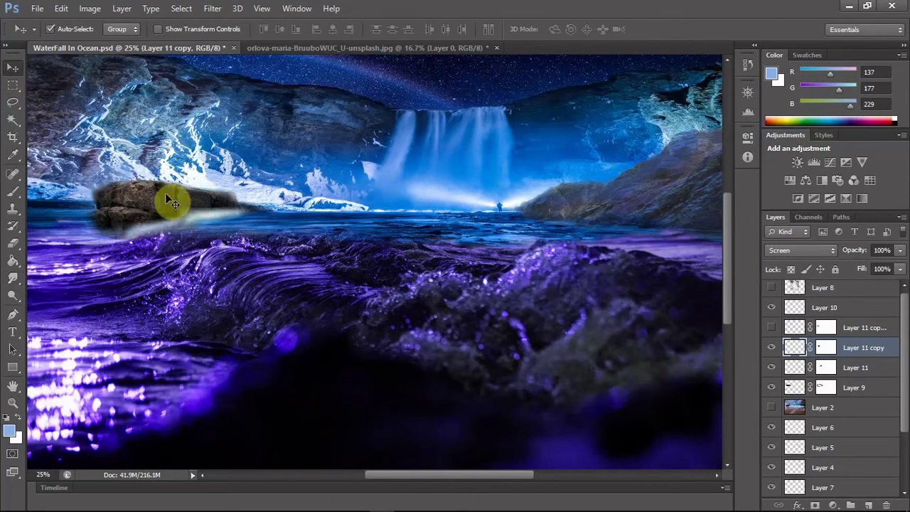
{"action": "left_click_drag", "start_coordinate": [169, 226], "coordinate": [106, 227]}
{"action": "key", "text": "ctrl+t"}
{"action": "right_click", "coordinate": [118, 224]}
{"action": "left_click", "coordinate": [138, 323]}
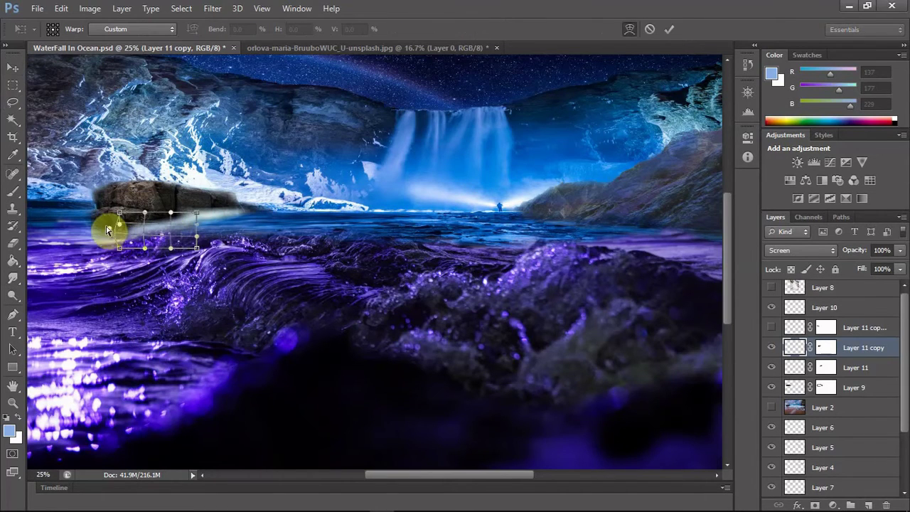
{"action": "key", "text": "Return"}
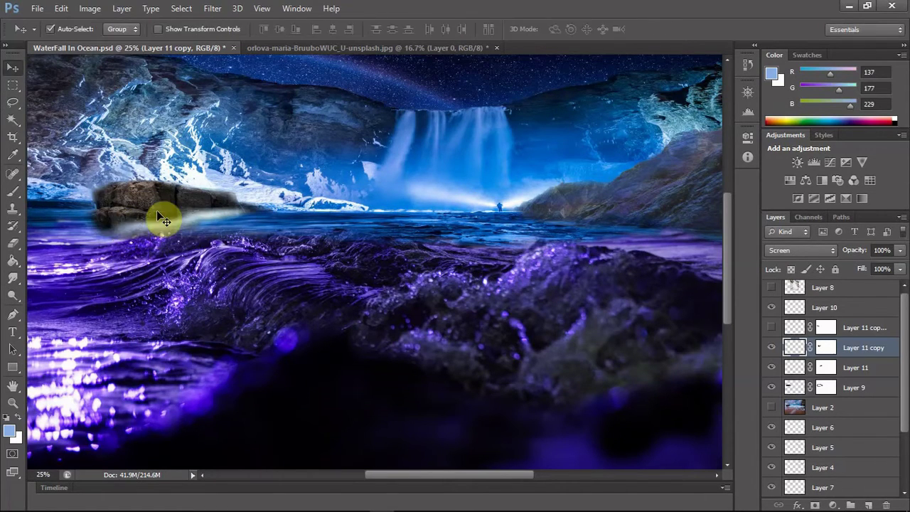
{"action": "key", "text": "ctrl+t"}
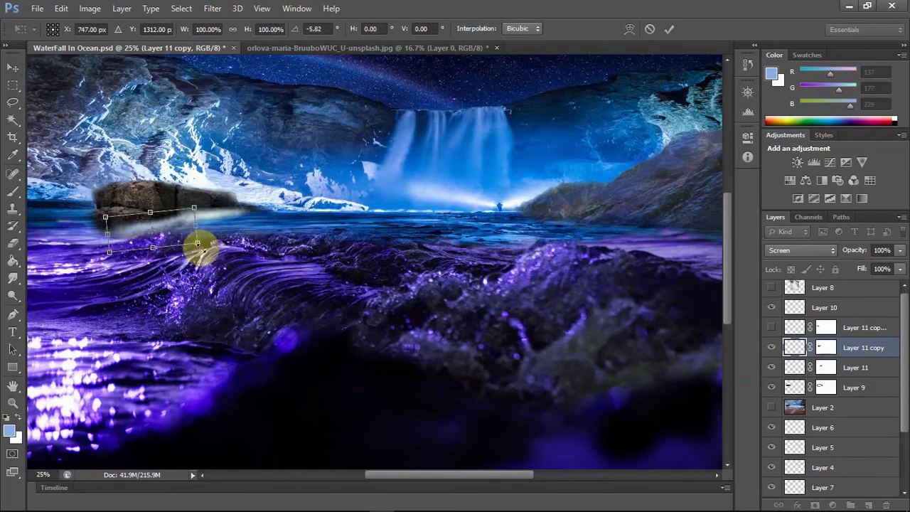
{"action": "left_click_drag", "start_coordinate": [197, 244], "coordinate": [170, 230]}
{"action": "key", "text": "Return"}
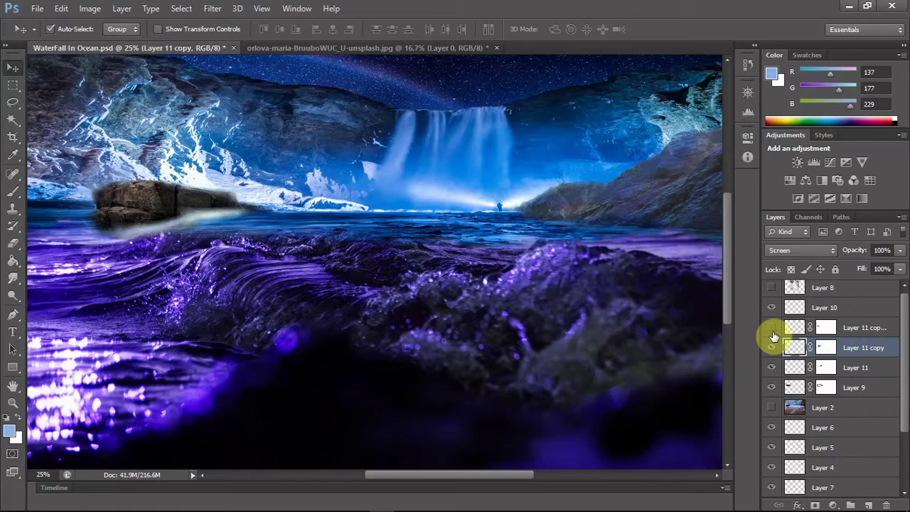
Step: Show only the beach photo of Layer 2 over the composite and trace a pen path around its sky, from the horizon to the cliff
{"action": "left_click", "coordinate": [771, 408]}
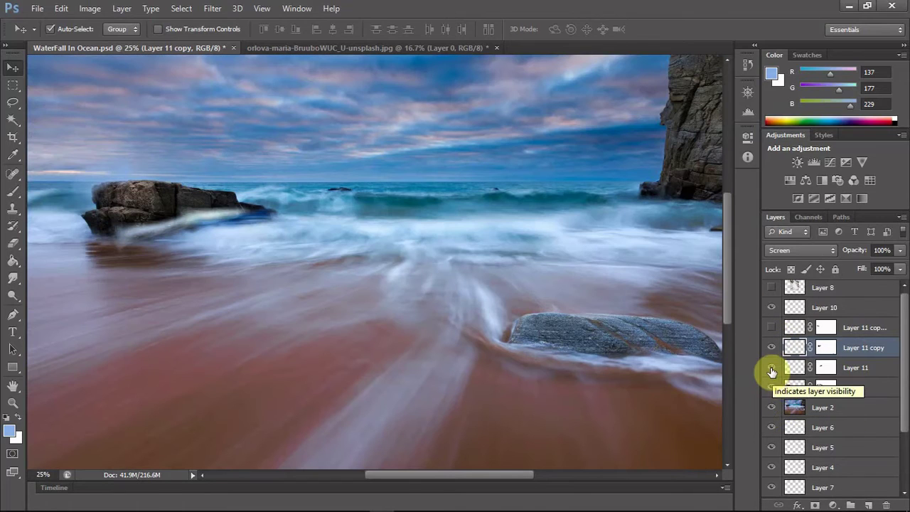
{"action": "left_click_drag", "start_coordinate": [771, 347], "coordinate": [772, 386]}
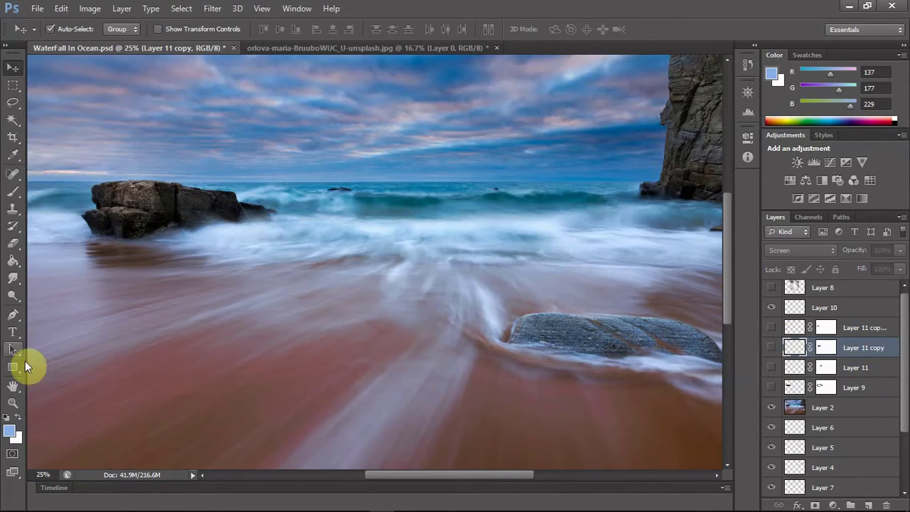
{"action": "left_click", "coordinate": [16, 316]}
{"action": "left_click", "coordinate": [28, 180]}
{"action": "left_click", "coordinate": [98, 180]}
{"action": "left_click", "coordinate": [187, 180]}
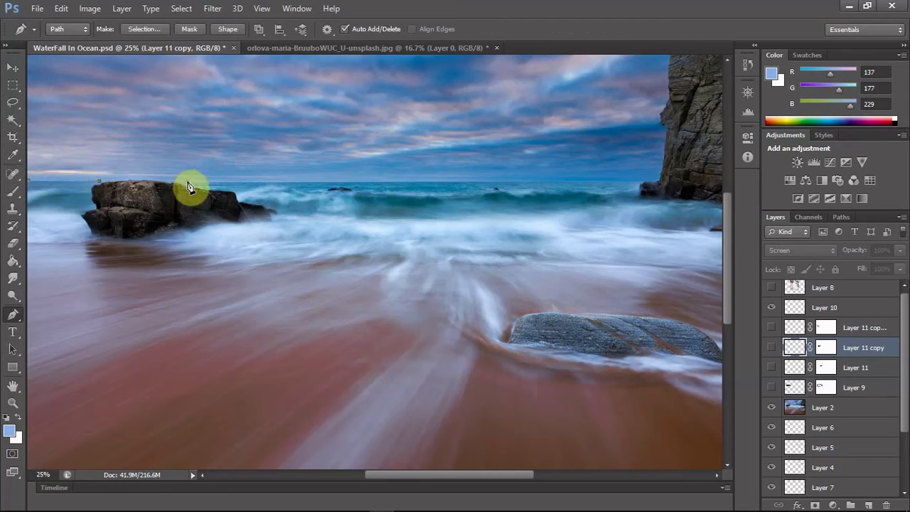
{"action": "left_click", "coordinate": [653, 185]}
{"action": "left_click_drag", "start_coordinate": [660, 127], "coordinate": [636, 113]}
{"action": "key", "text": "ctrl+0"}
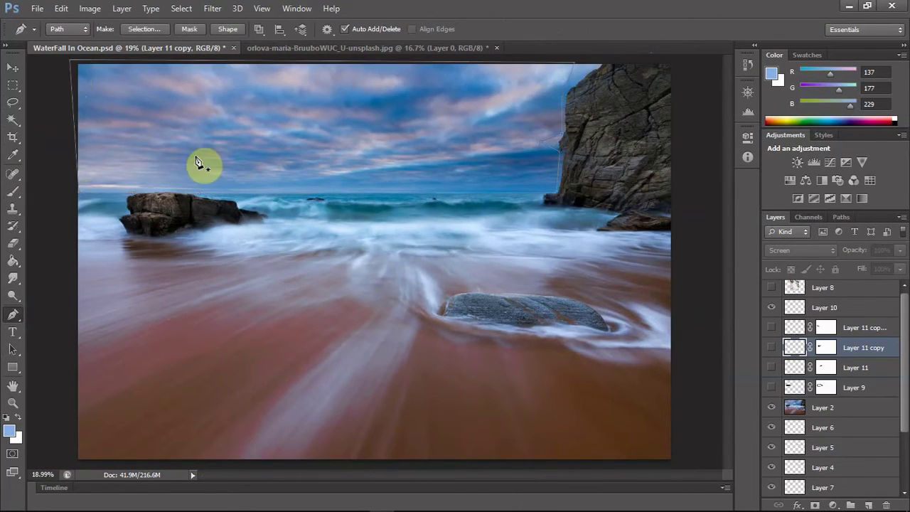
Step: Select the traced sky area, copy it from Layer 2 to a new layer below it, and hide the beach photo
{"action": "key", "text": "ctrl+Return"}
{"action": "key", "text": "ctrl+j"}
{"action": "left_click", "coordinate": [469, 207]}
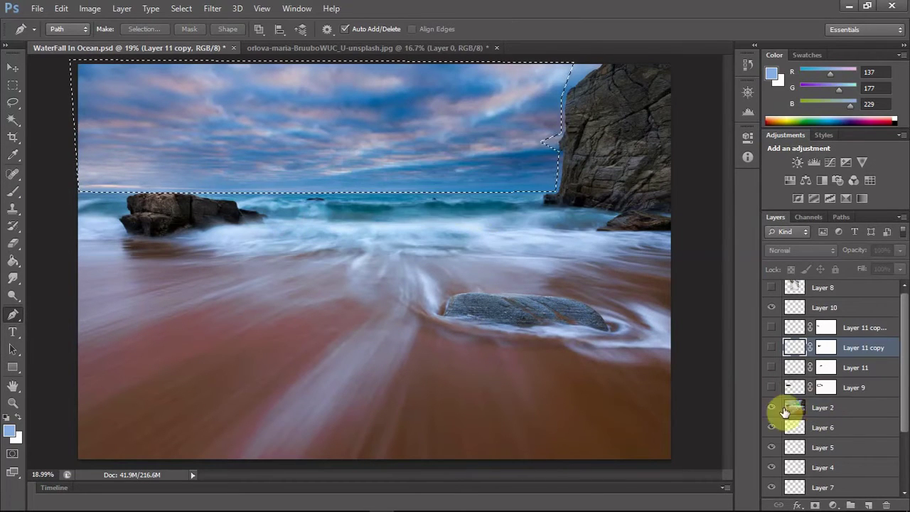
{"action": "left_click", "coordinate": [784, 410]}
{"action": "key", "text": "ctrl+j"}
{"action": "left_click_drag", "start_coordinate": [820, 409], "coordinate": [881, 315]}
{"action": "left_click", "coordinate": [772, 430]}
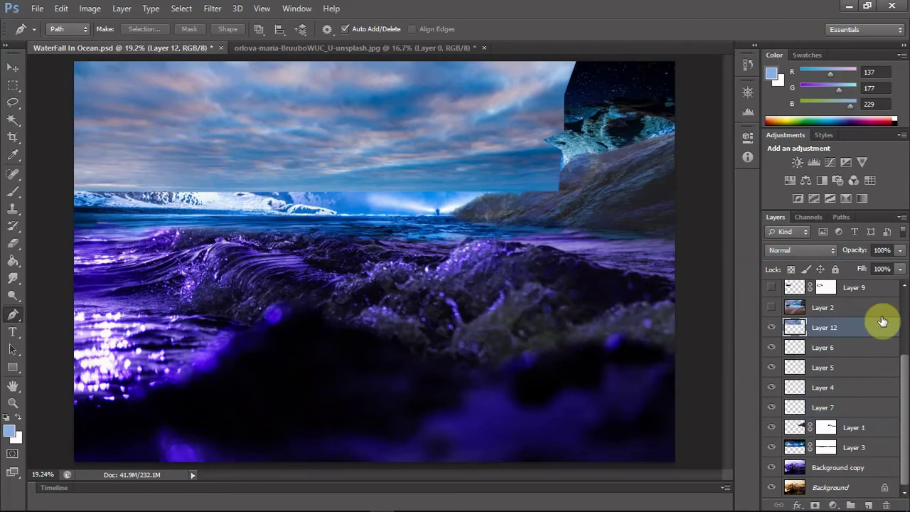
{"action": "left_click_drag", "start_coordinate": [903, 419], "coordinate": [904, 334]}
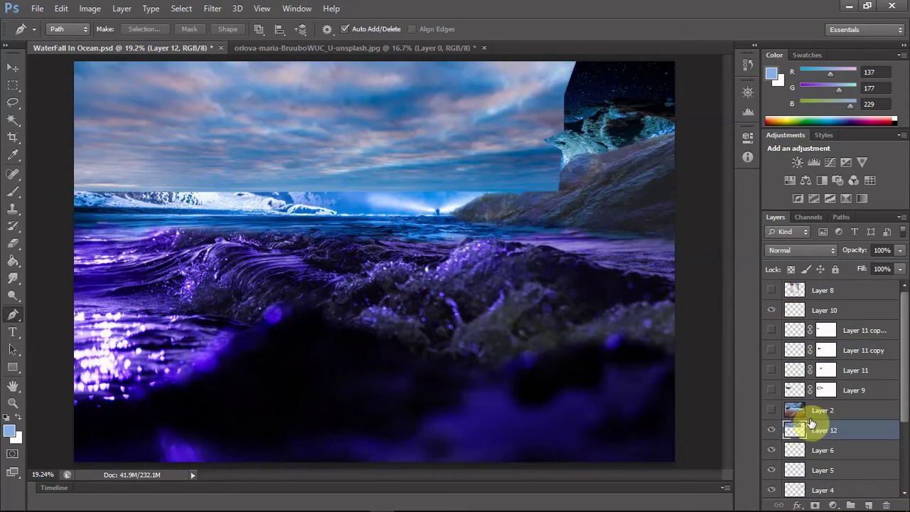
{"action": "left_click", "coordinate": [771, 430]}
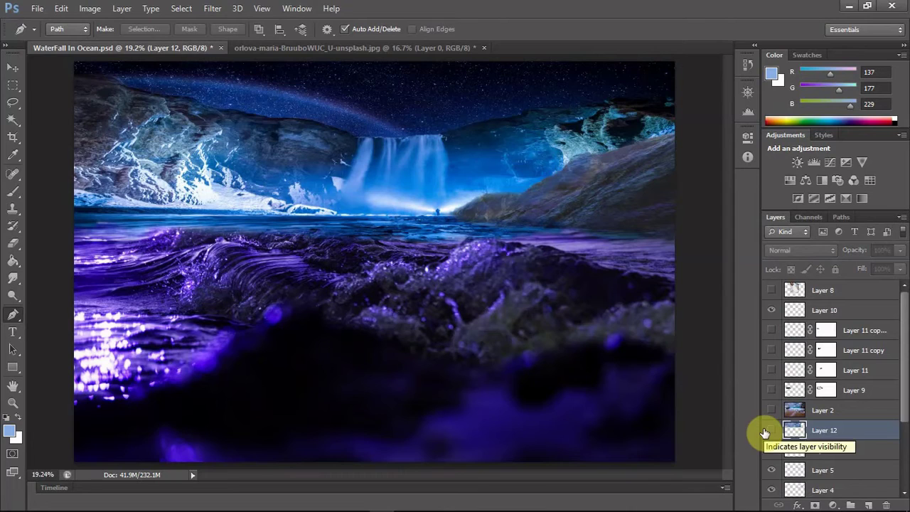
{"action": "left_click", "coordinate": [672, 94]}
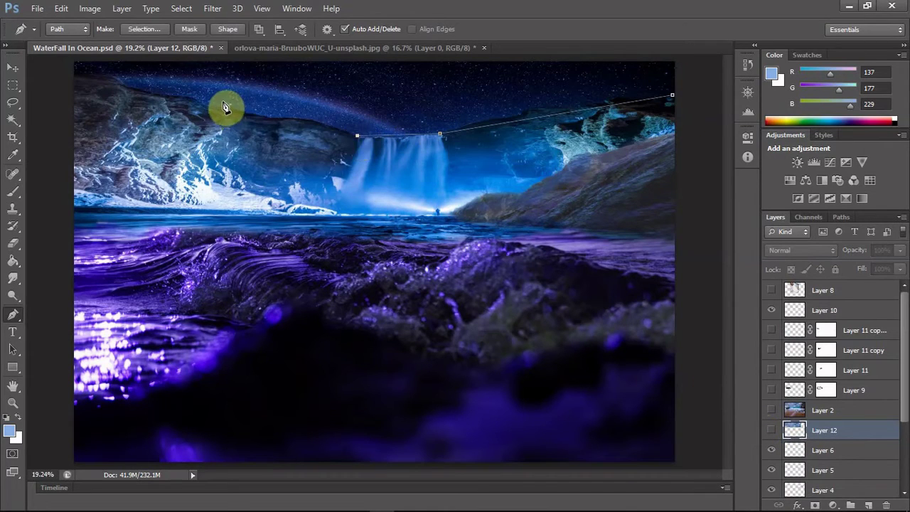
{"action": "key", "text": "Return"}
{"action": "left_click", "coordinate": [771, 430]}
Step: Stretch the copied cloudy sky across the full canvas width and move it up to end at the waterfall's top
{"action": "key", "text": "ctrl+t"}
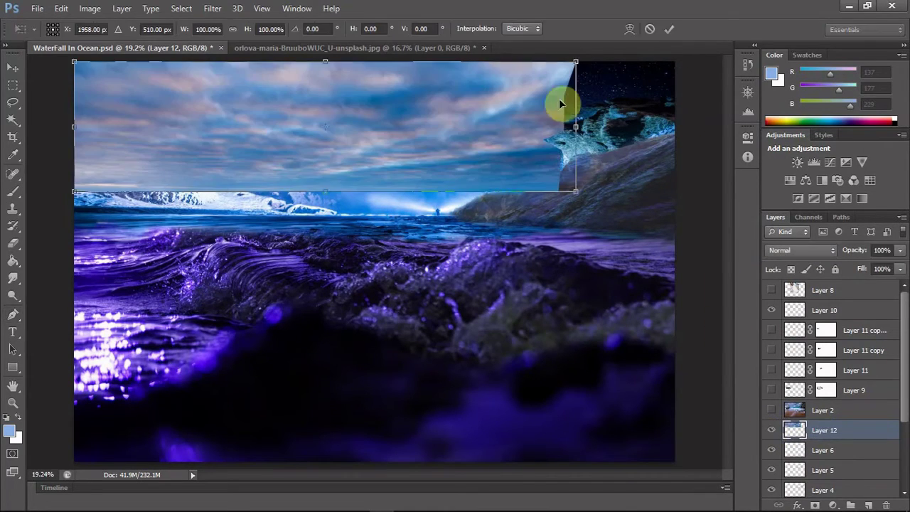
{"action": "left_click_drag", "start_coordinate": [575, 107], "coordinate": [720, 102]}
{"action": "key", "text": "Return"}
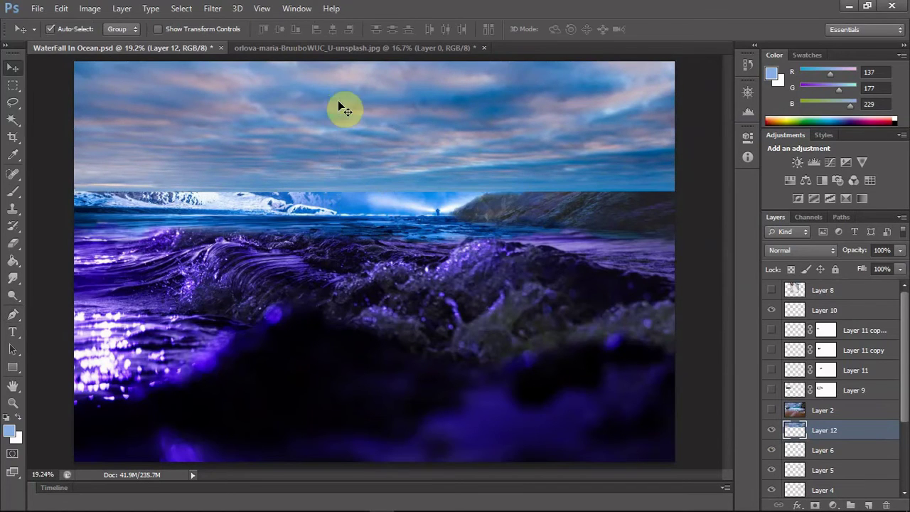
{"action": "left_click_drag", "start_coordinate": [345, 106], "coordinate": [374, 126]}
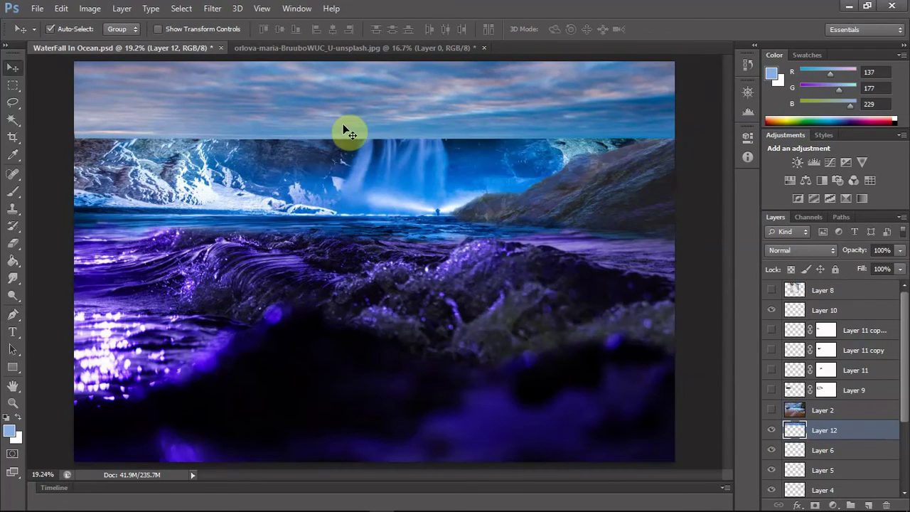
Step: Reduce the cloud layer's opacity to 48% and mask it with a black brush along the mountain ridges and waterfall top
{"action": "left_click", "coordinate": [899, 250]}
{"action": "left_click_drag", "start_coordinate": [853, 262], "coordinate": [864, 263]}
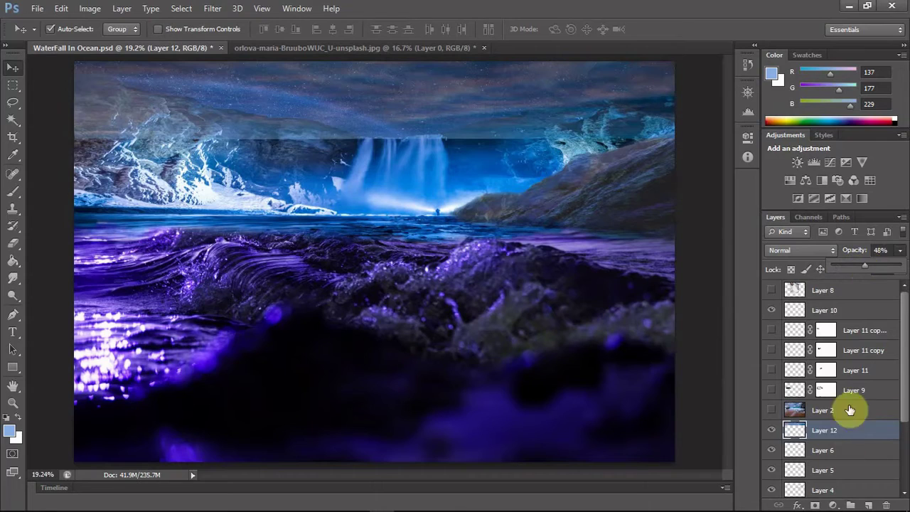
{"action": "left_click", "coordinate": [815, 504]}
{"action": "key", "text": "d"}
{"action": "key", "text": "x"}
{"action": "key", "text": "b"}
{"action": "mouse_move", "coordinate": [549, 187]}
{"action": "left_mouse_down"}
{"action": "mouse_move", "coordinate": [674, 105]}
{"action": "mouse_move", "coordinate": [392, 145]}
{"action": "mouse_move", "coordinate": [638, 121]}
{"action": "mouse_move", "coordinate": [608, 111]}
{"action": "mouse_move", "coordinate": [611, 144]}
{"action": "mouse_move", "coordinate": [484, 130]}
{"action": "mouse_move", "coordinate": [345, 149]}
{"action": "mouse_move", "coordinate": [290, 127]}
{"action": "mouse_move", "coordinate": [287, 138]}
{"action": "mouse_move", "coordinate": [341, 140]}
{"action": "mouse_move", "coordinate": [236, 145]}
{"action": "mouse_move", "coordinate": [80, 130]}
{"action": "mouse_move", "coordinate": [110, 126]}
{"action": "mouse_move", "coordinate": [79, 159]}
{"action": "mouse_move", "coordinate": [76, 90]}
{"action": "mouse_move", "coordinate": [88, 82]}
{"action": "mouse_move", "coordinate": [123, 95]}
{"action": "mouse_move", "coordinate": [116, 109]}
{"action": "mouse_move", "coordinate": [200, 139]}
{"action": "mouse_move", "coordinate": [194, 153]}
{"action": "mouse_move", "coordinate": [275, 128]}
{"action": "mouse_move", "coordinate": [146, 112]}
{"action": "left_mouse_up"}
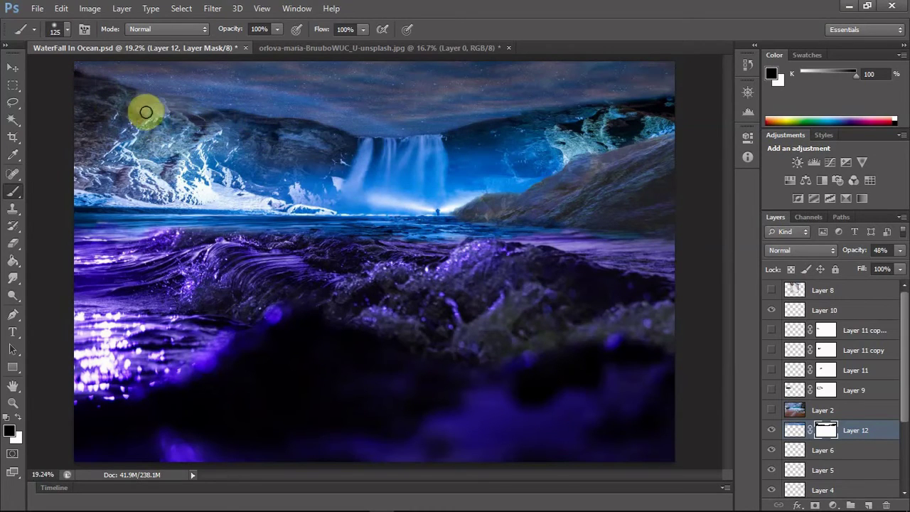
{"action": "key", "text": "x"}
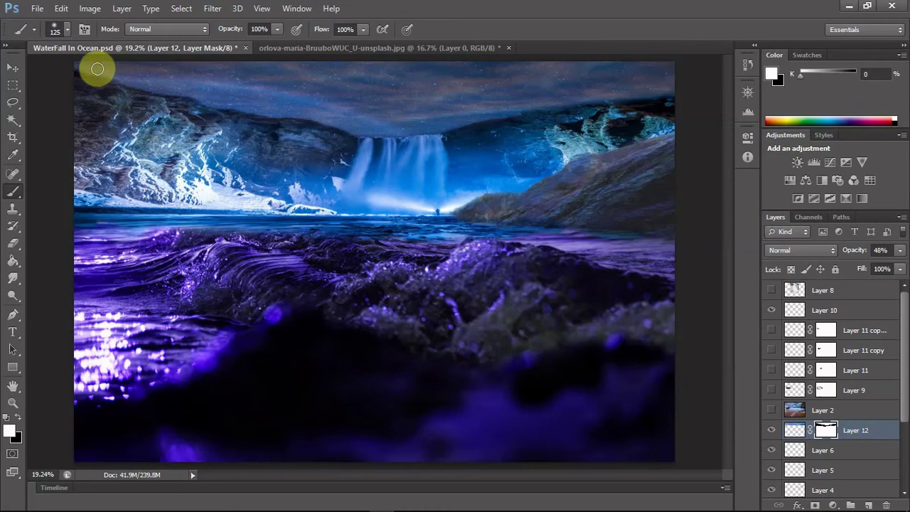
Step: Set the cloud layer to 100% opacity with the Hard Light blend mode
{"action": "left_click_drag", "start_coordinate": [901, 249], "coordinate": [906, 265]}
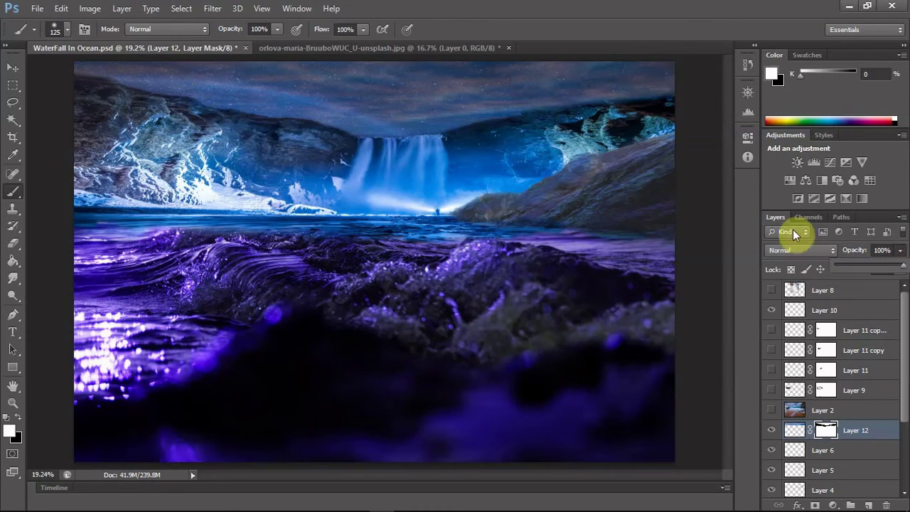
{"action": "left_click", "coordinate": [801, 250]}
{"action": "left_click", "coordinate": [780, 170]}
{"action": "key", "text": "Down"}
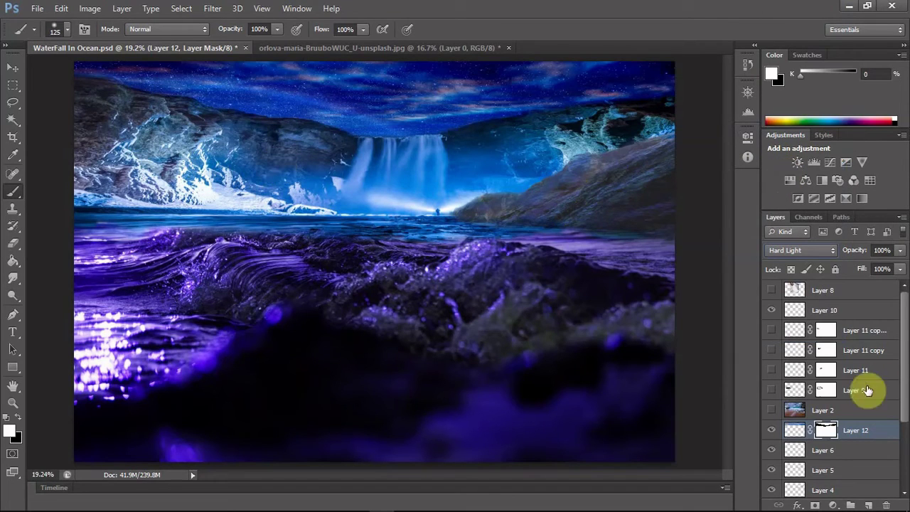
Step: On Layer 3, trace a closed pen path around the strip where the blue lake meets the purple waves
{"action": "scroll", "coordinate": [869, 386], "scroll_direction": "down", "scroll_amount": 3}
{"action": "left_click", "coordinate": [788, 447]}
{"action": "left_click", "coordinate": [302, 181], "text": "alt"}
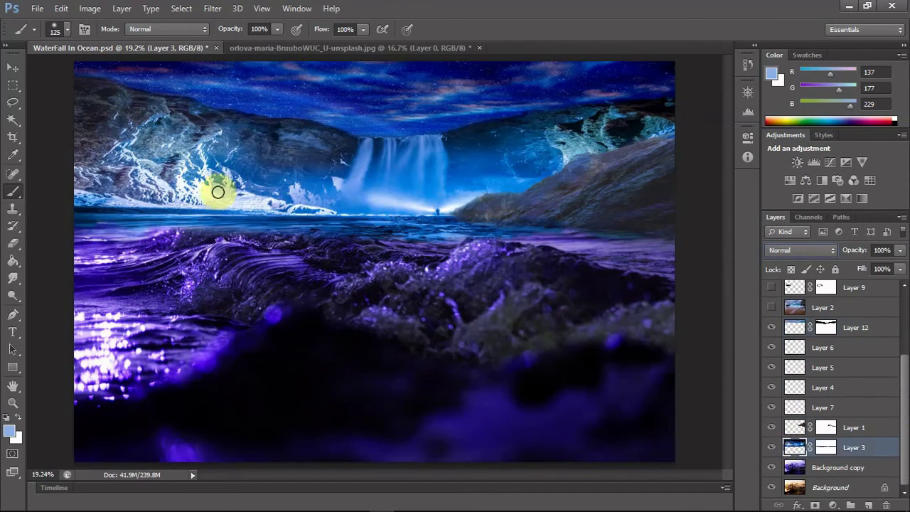
{"action": "left_click", "coordinate": [12, 314]}
{"action": "left_click", "coordinate": [77, 224]}
{"action": "left_click", "coordinate": [289, 225]}
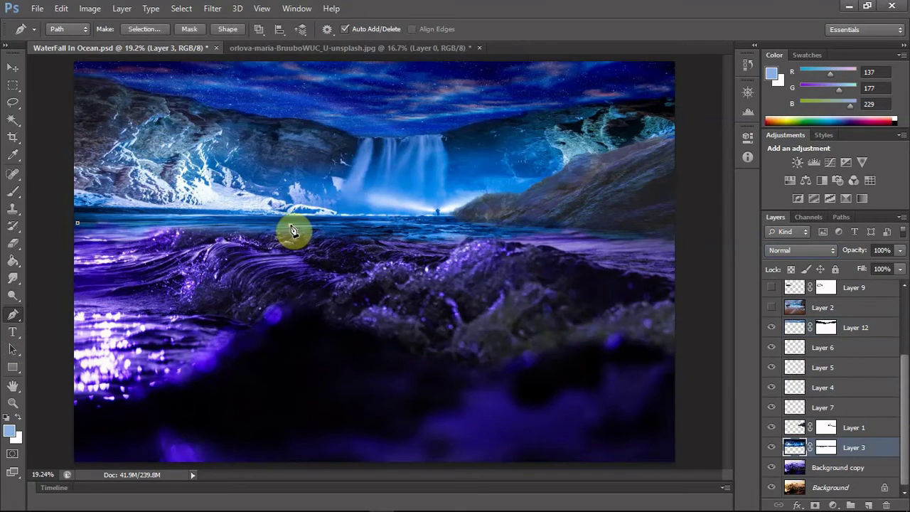
{"action": "left_click", "coordinate": [524, 228]}
{"action": "left_click", "coordinate": [581, 246]}
{"action": "left_click", "coordinate": [77, 223]}
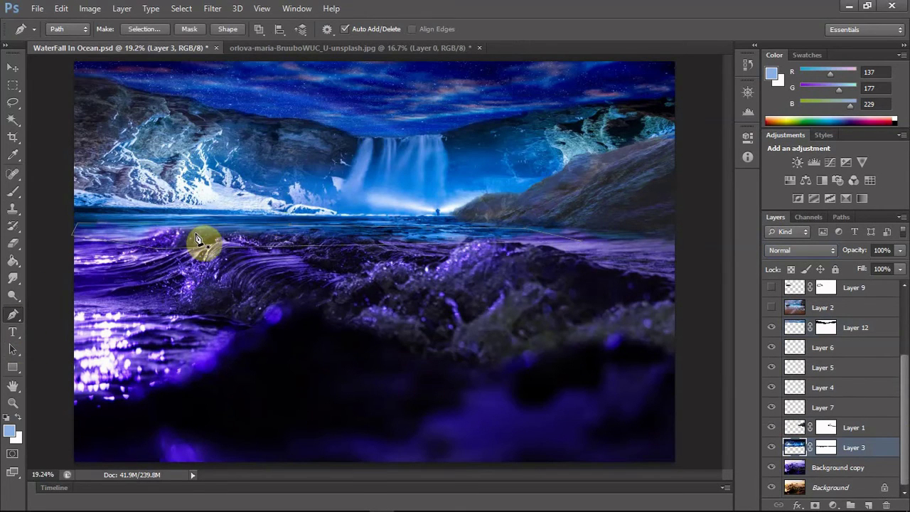
Step: Copy the traced water strip from Layer 3 to a new layer, place it beneath Layer 3, and hide Layer 3
{"action": "right_click", "coordinate": [202, 244]}
{"action": "left_click", "coordinate": [256, 270]}
{"action": "key", "text": "Return"}
{"action": "key", "text": "ctrl+j"}
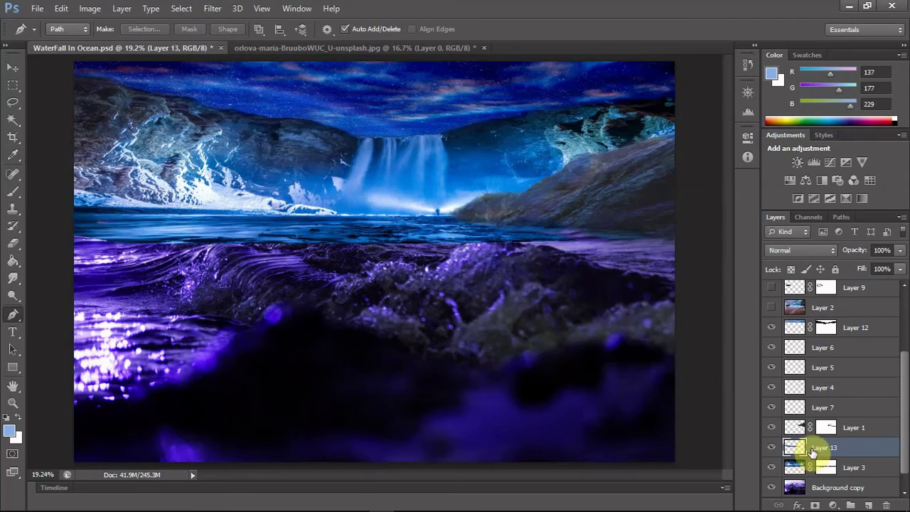
{"action": "left_click_drag", "start_coordinate": [798, 449], "coordinate": [798, 474]}
{"action": "left_click", "coordinate": [771, 447]}
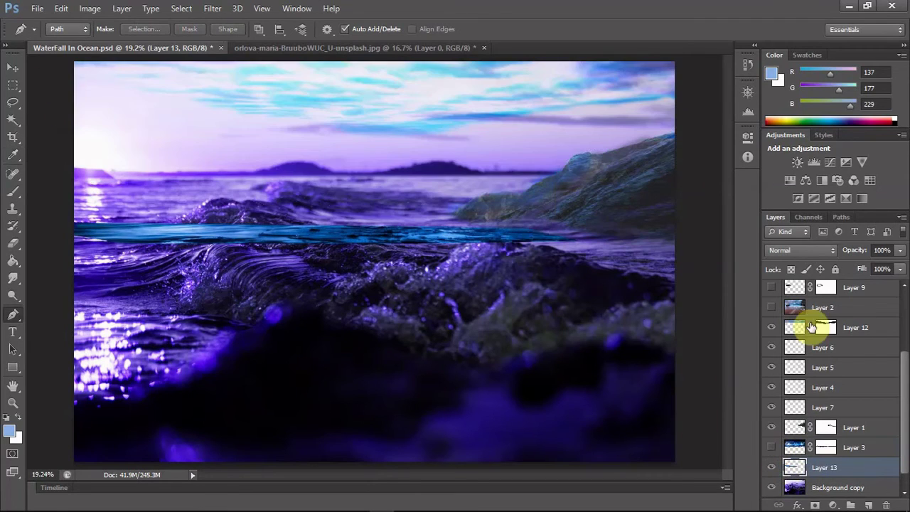
Step: Stretch the copied blue water strip wider across the waves and slightly taller upward
{"action": "key", "text": "v"}
{"action": "key", "text": "ctrl+t"}
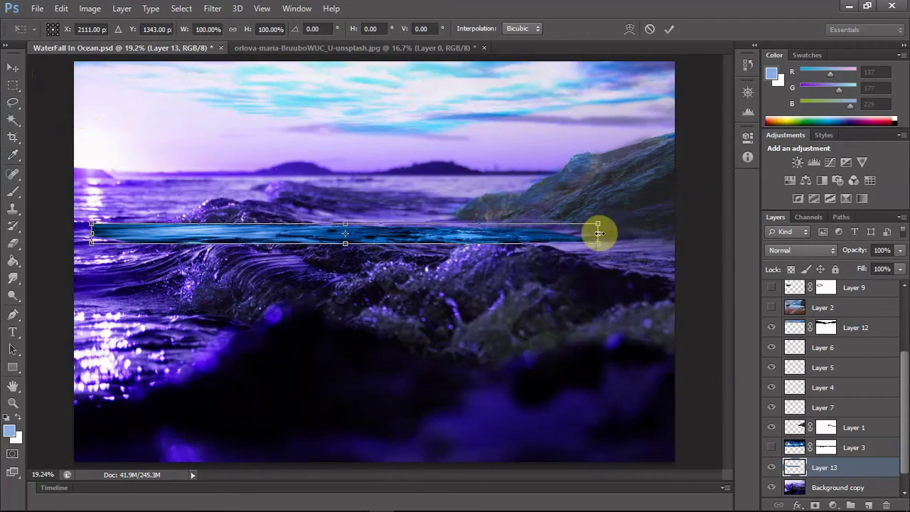
{"action": "left_click_drag", "start_coordinate": [599, 233], "coordinate": [623, 233]}
{"action": "left_click_drag", "start_coordinate": [349, 224], "coordinate": [349, 209]}
{"action": "key", "text": "Return"}
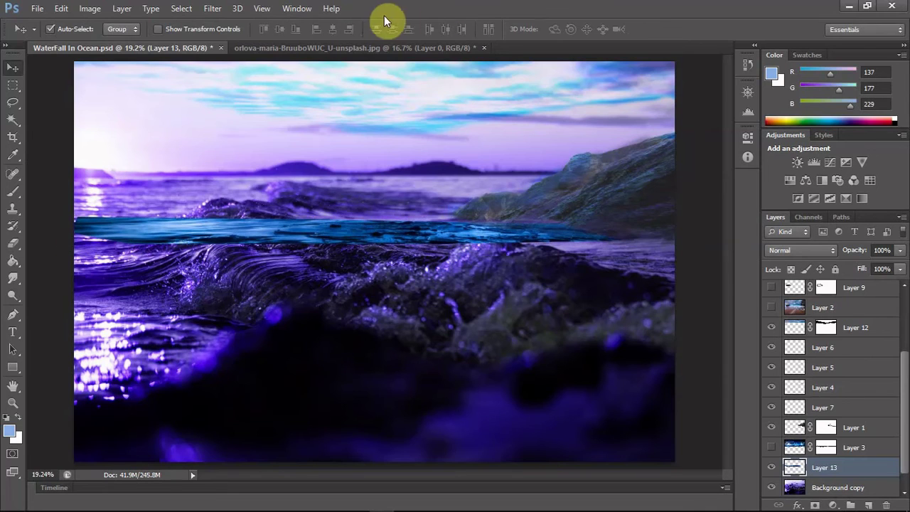
Step: Blur the water strip with a Gaussian Blur of 66.4 pixels and show Layer 3 again
{"action": "left_click", "coordinate": [212, 8]}
{"action": "mouse_move", "coordinate": [246, 90]}
{"action": "left_click", "coordinate": [362, 194]}
{"action": "left_click_drag", "start_coordinate": [791, 261], "coordinate": [797, 262]}
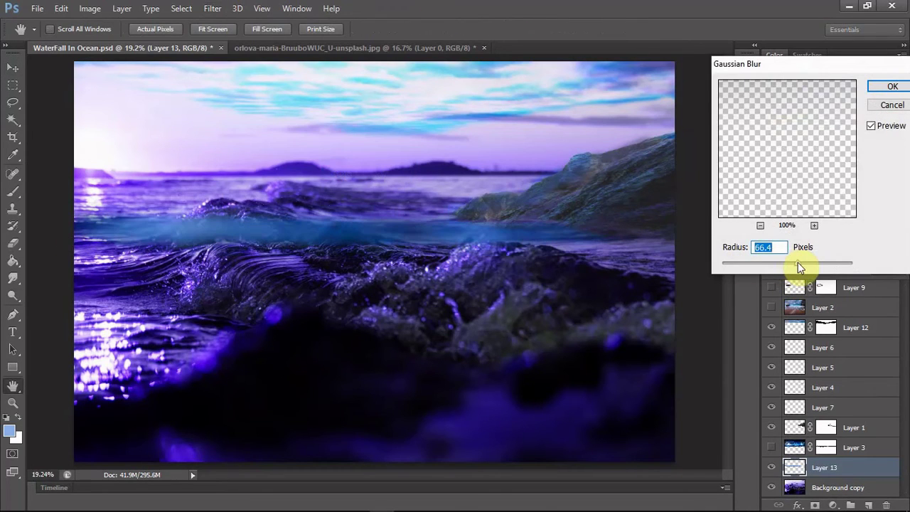
{"action": "left_click", "coordinate": [892, 86]}
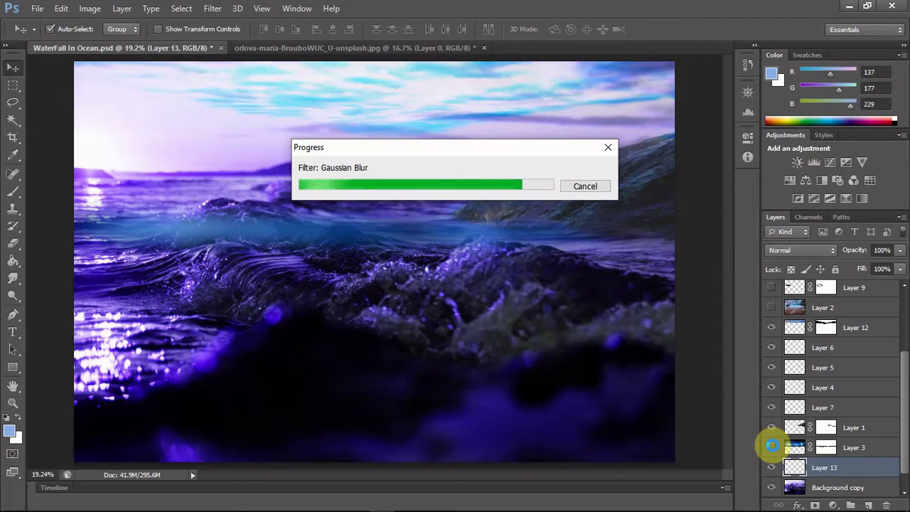
{"action": "left_click", "coordinate": [771, 448]}
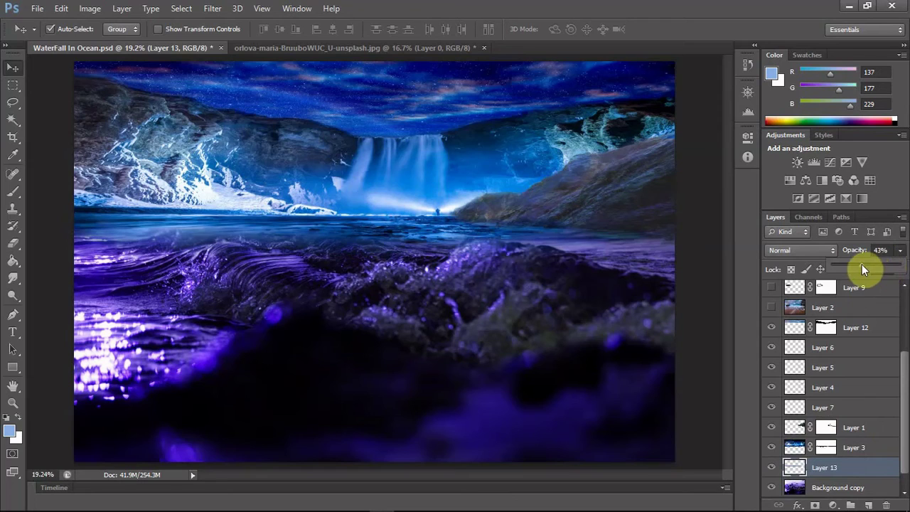
Step: Set Layer 13 to 100% opacity with the Overlay blend mode, trying it above Layer 3 before returning it beneath
{"action": "left_click_drag", "start_coordinate": [861, 264], "coordinate": [899, 266]}
{"action": "left_click", "coordinate": [802, 250]}
{"action": "left_click", "coordinate": [793, 206]}
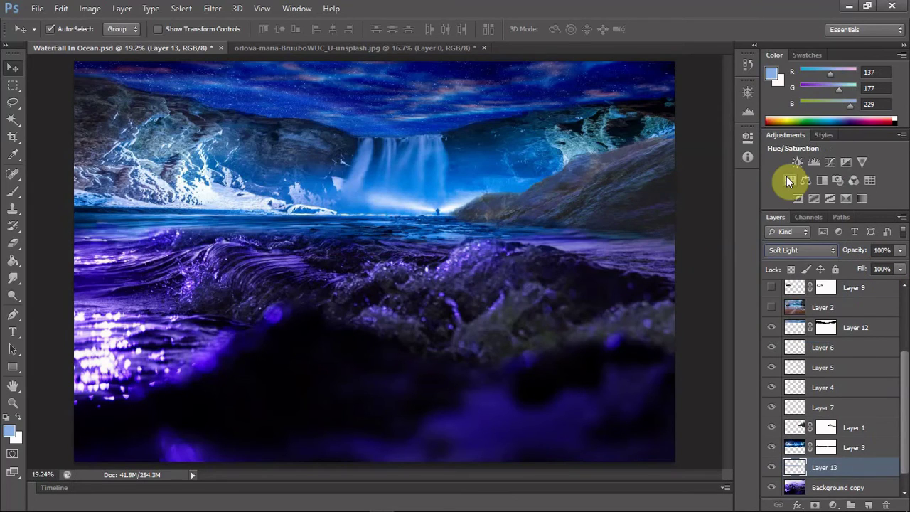
{"action": "key", "text": "shift+minus"}
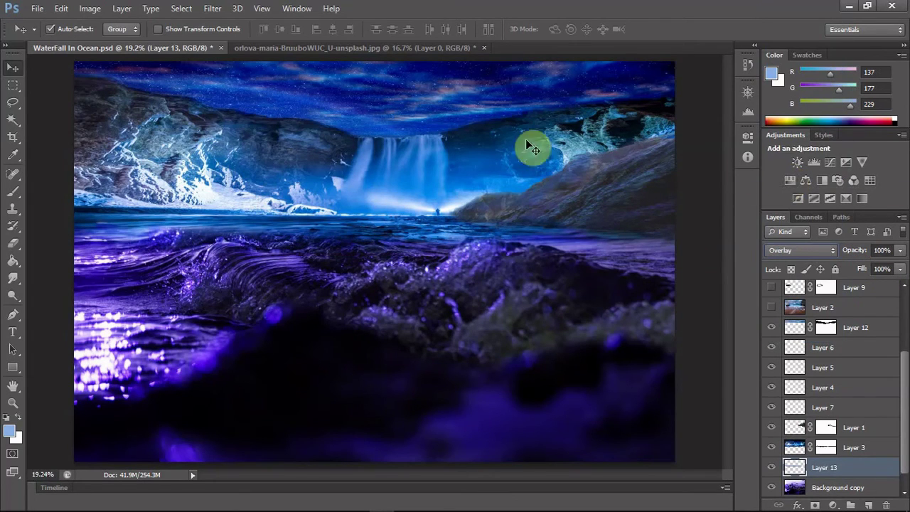
{"action": "left_click_drag", "start_coordinate": [841, 465], "coordinate": [877, 451]}
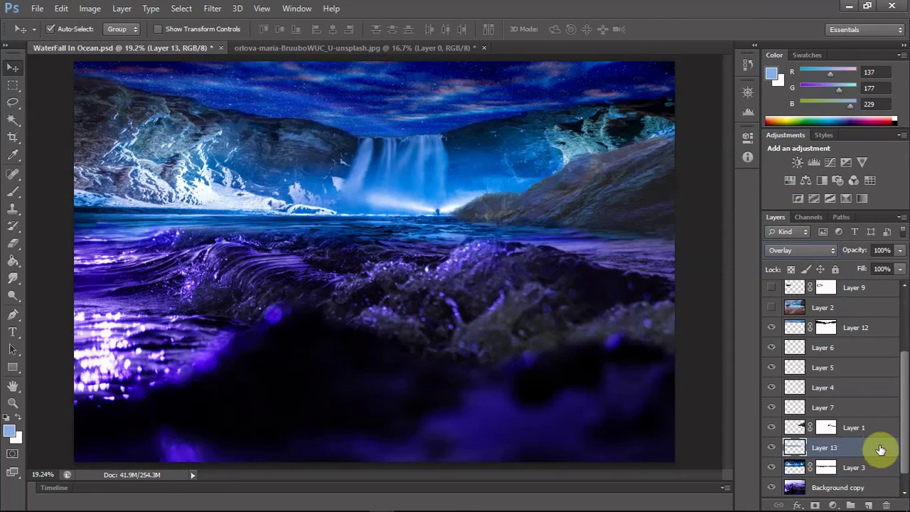
{"action": "left_click_drag", "start_coordinate": [773, 451], "coordinate": [857, 473]}
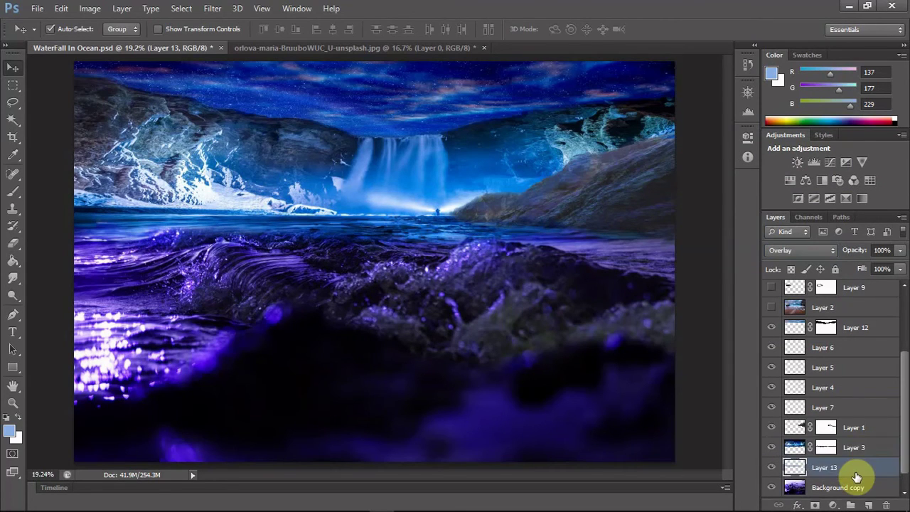
Step: Show Layer 9 briefly to preview the scene with the rock, and hide it again
{"action": "left_click", "coordinate": [773, 287]}
{"action": "scroll", "coordinate": [906, 406], "scroll_direction": "up", "scroll_amount": 3}
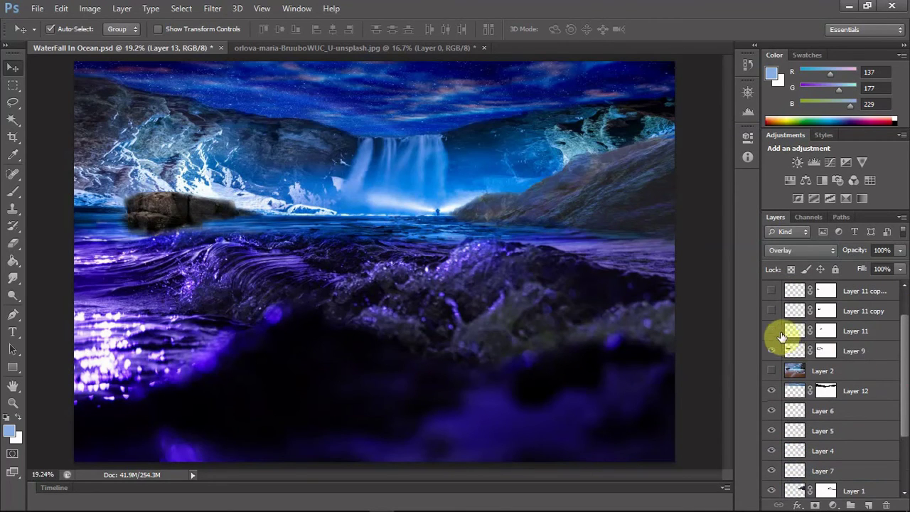
{"action": "left_click_drag", "start_coordinate": [774, 370], "coordinate": [776, 355]}
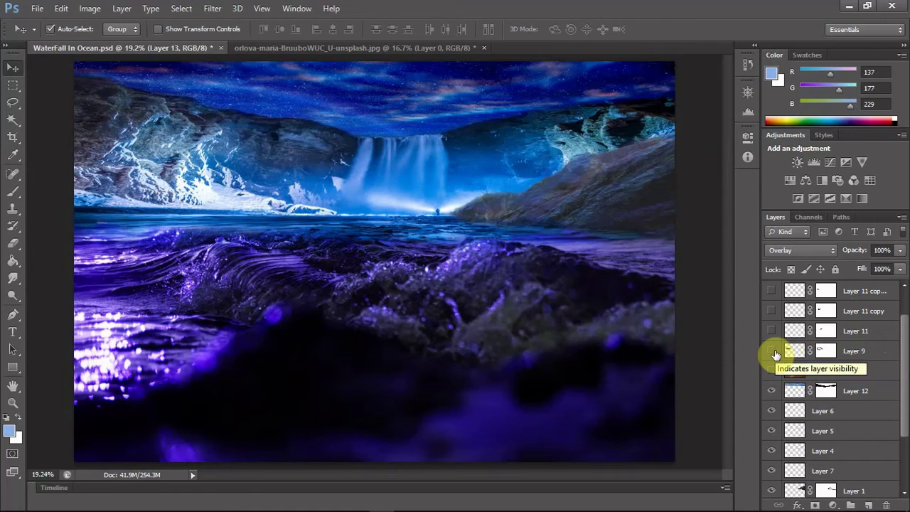
Step: Close the other open photo document, and show and delete the hidden layer above Layer 10 in the waterfall composite
{"action": "left_click", "coordinate": [328, 46]}
{"action": "left_click", "coordinate": [484, 48]}
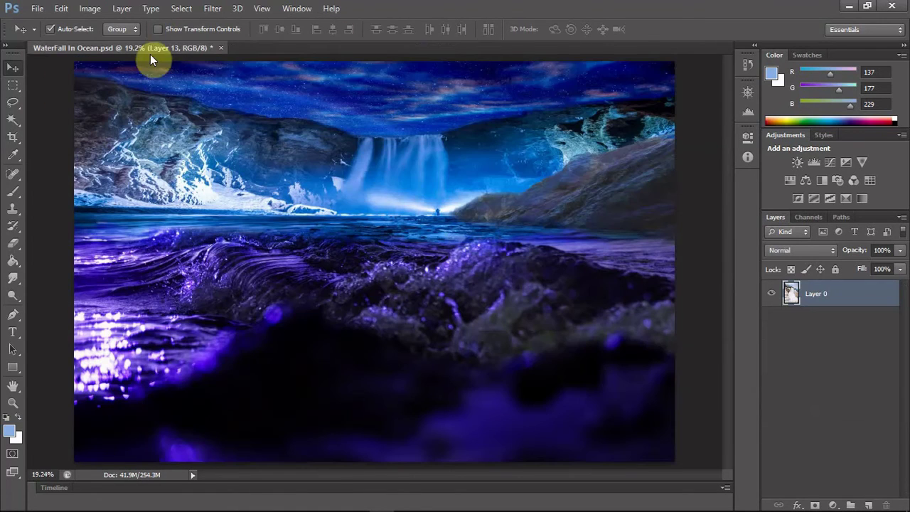
{"action": "scroll", "coordinate": [903, 376], "scroll_direction": "up", "scroll_amount": 2}
{"action": "left_click", "coordinate": [772, 293]}
{"action": "left_click_drag", "start_coordinate": [454, 192], "coordinate": [435, 268]}
{"action": "key", "text": "Delete"}
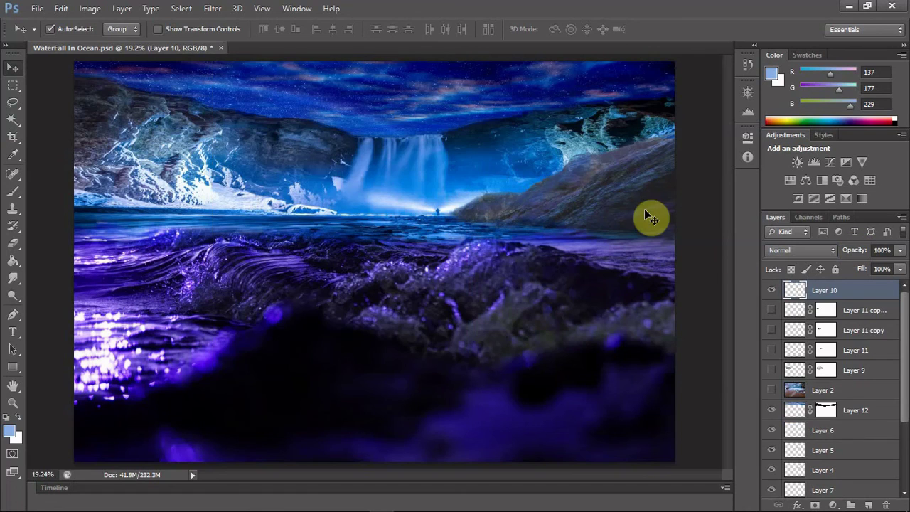
Step: Toggle the visibility of Layer 9, Layer 11 and Layer 11 copy to compare the scene with the rock and its foam
{"action": "left_click_drag", "start_coordinate": [904, 359], "coordinate": [904, 439]}
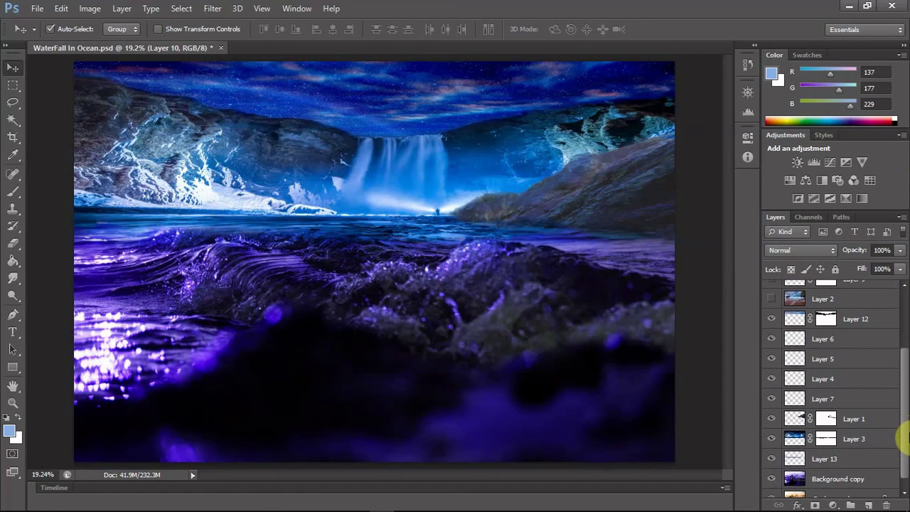
{"action": "scroll", "coordinate": [781, 299], "scroll_direction": "up", "scroll_amount": 2}
{"action": "left_click", "coordinate": [774, 303]}
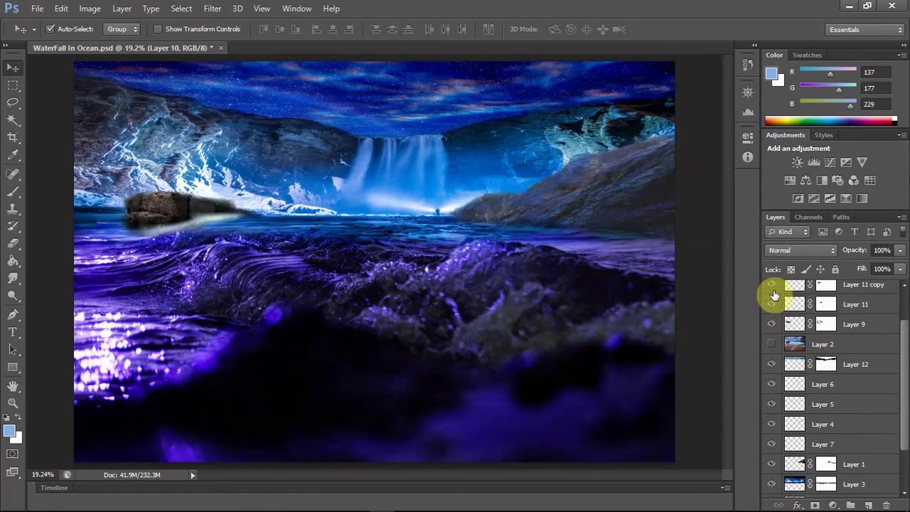
{"action": "left_click", "coordinate": [771, 304]}
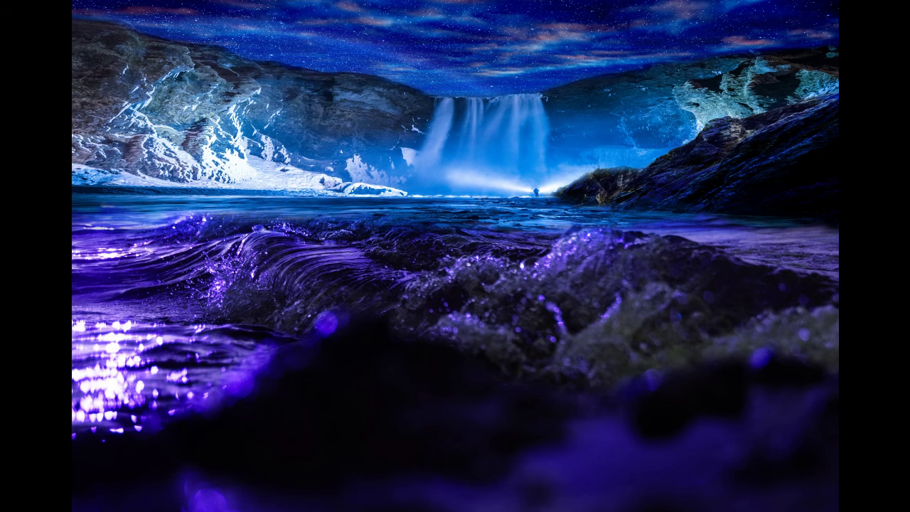